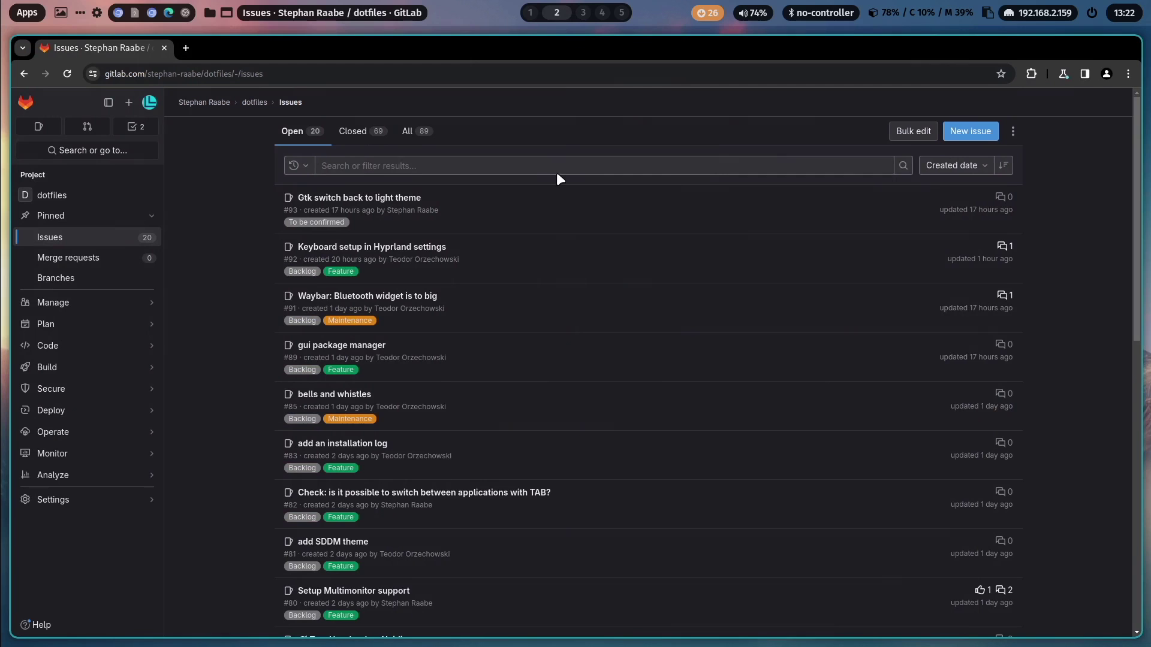
- Scroll down through the dotfiles project's open issues list in GitLab
scroll(557, 178, down, 10)
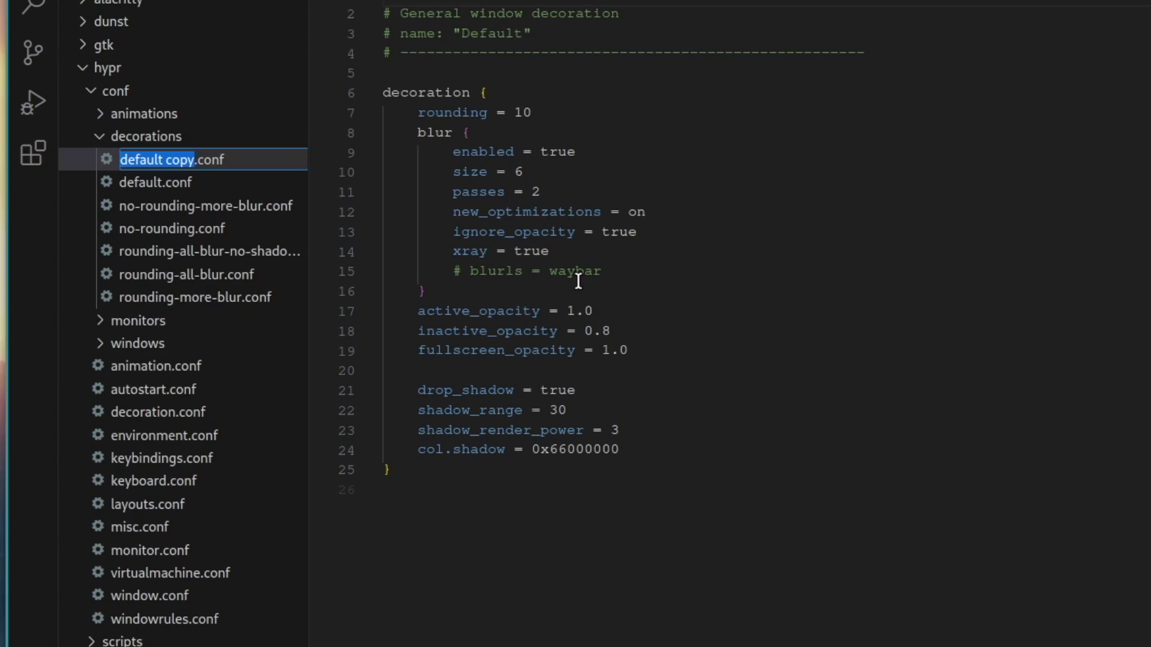
- Rename 'default copy.conf' in hypr/conf/decorations to custom-variation.conf
text(c)
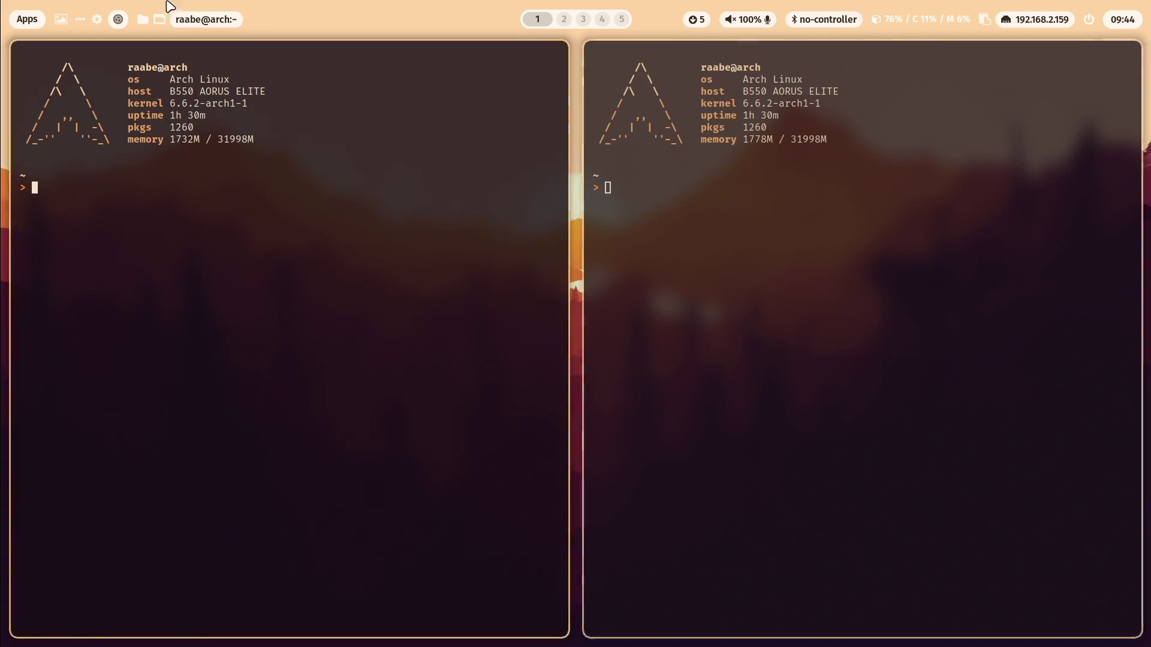
- Apply the Default Waybar theme from the rofi theme menu
click(80, 20)
double_click(603, 112)
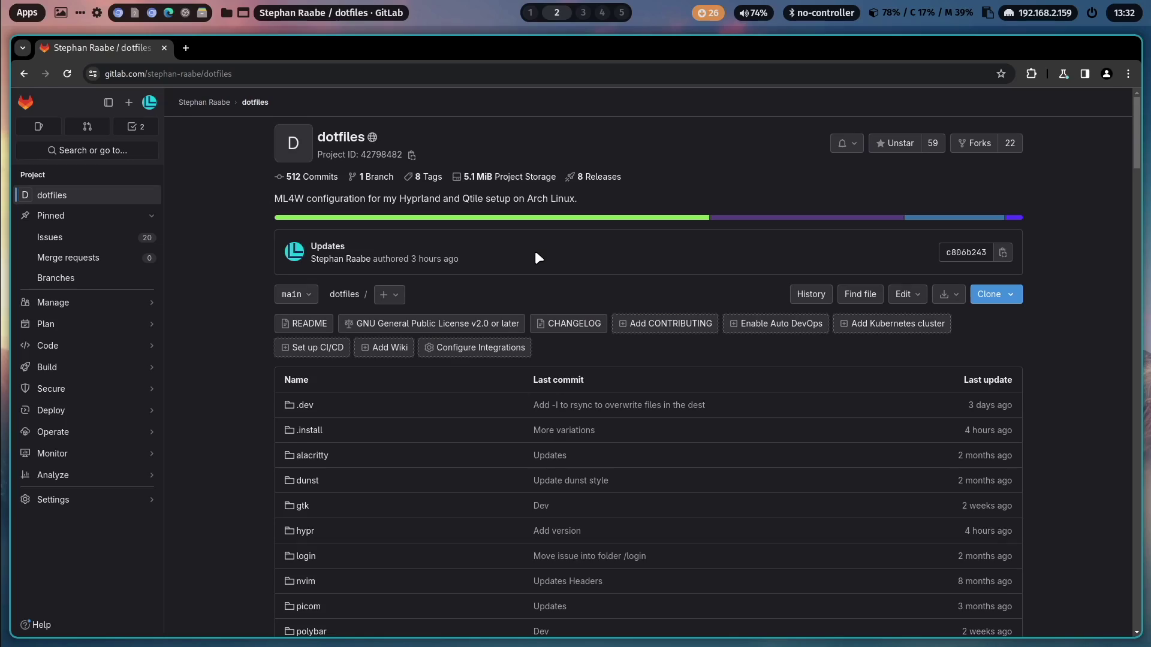
- Scroll the dotfiles repository page past the file list into the README update instructions
scroll(537, 258, down, 8)
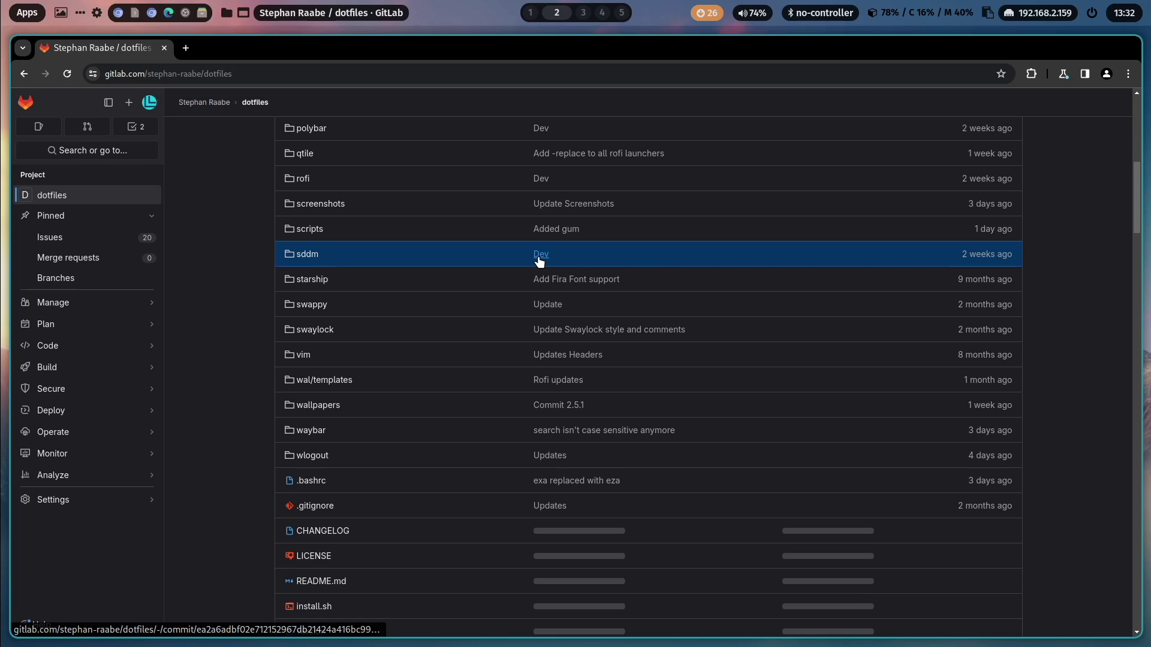
scroll(539, 260, down, 15)
scroll(542, 262, up, 2)
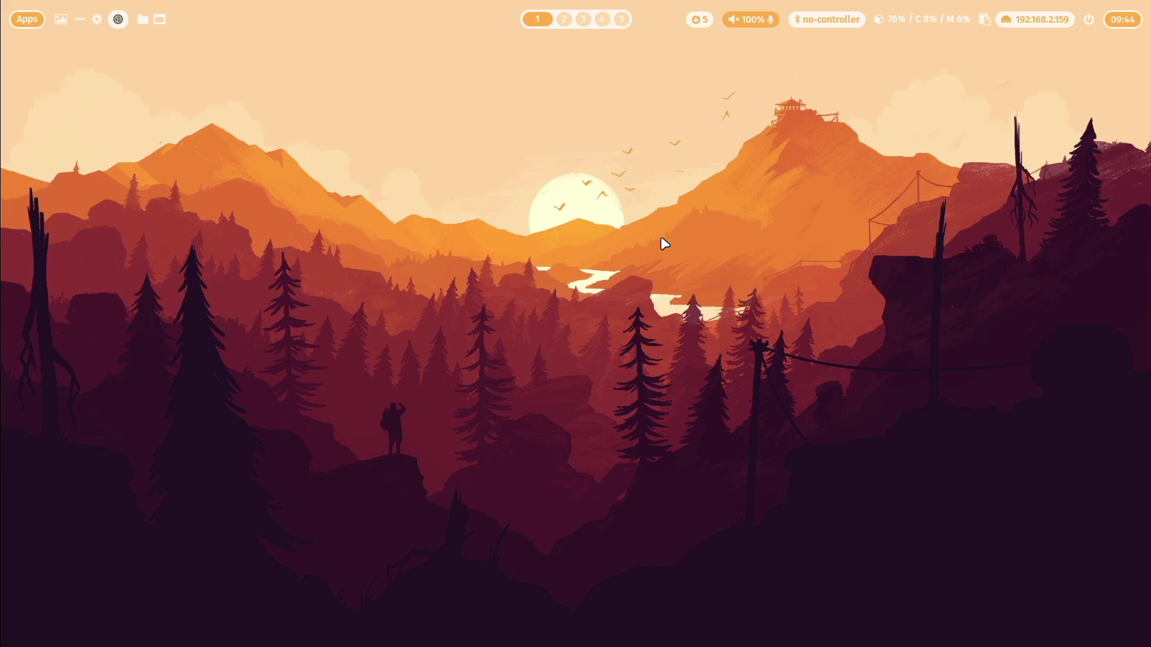
- Tile two terminals on the desktop and bring up the rofi bar Themes menu
key(super+Return)
key(super+Return)
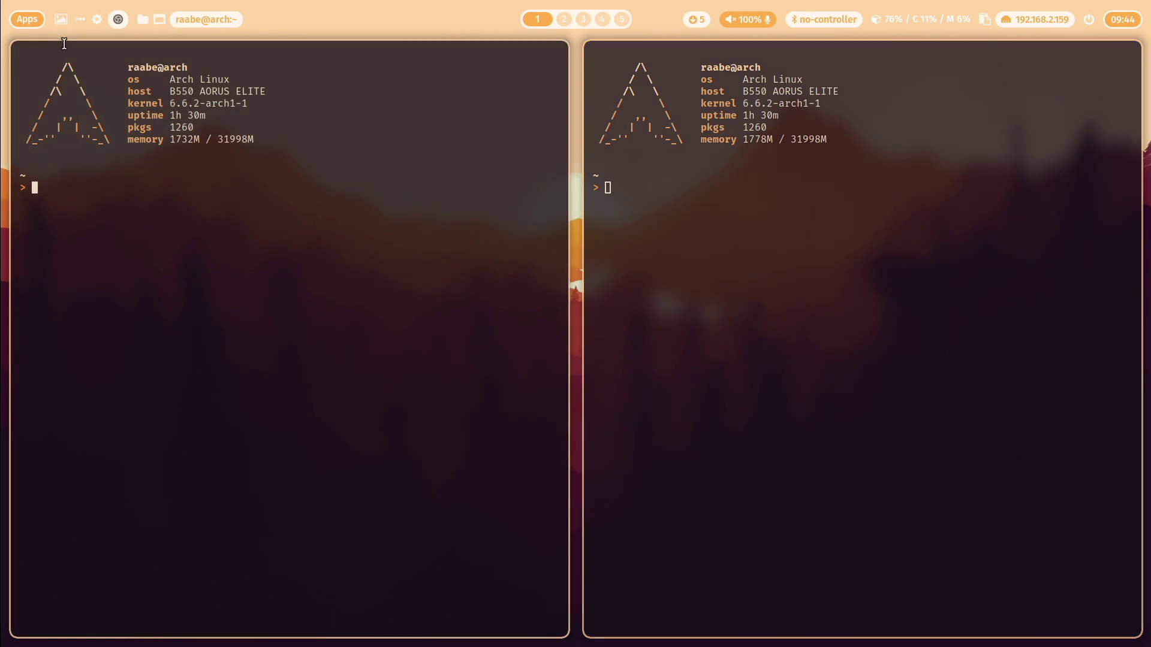
click(81, 22)
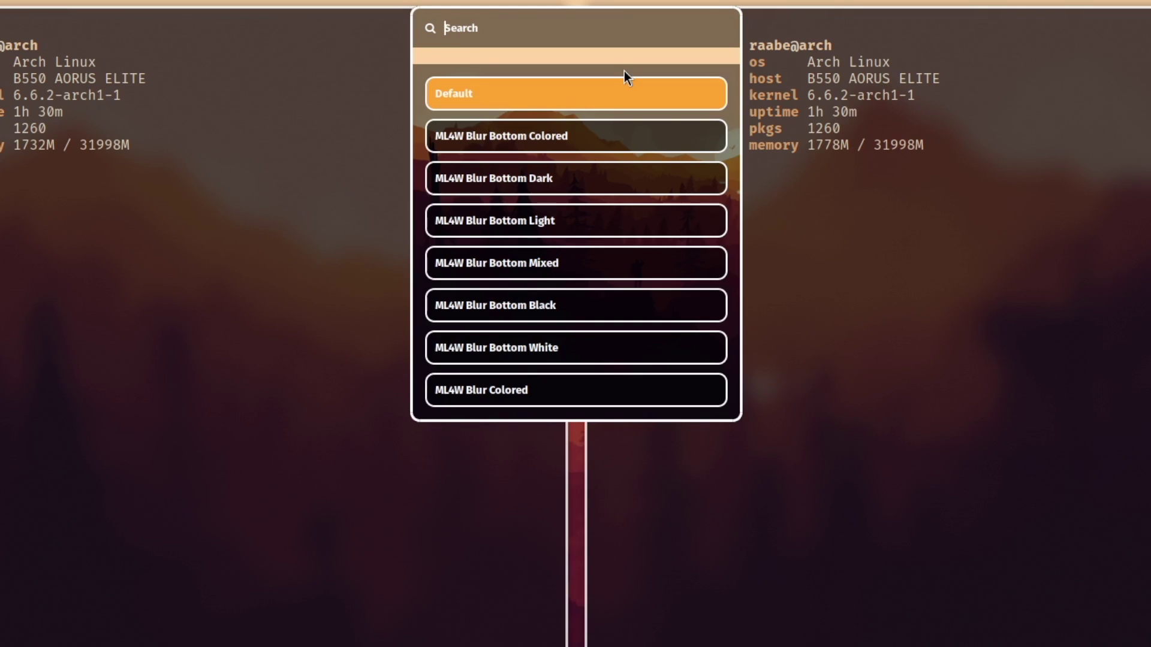
- Filter the themes by 'wh' and apply the ML4W White bar theme
text(whu)
key(BackSpace)
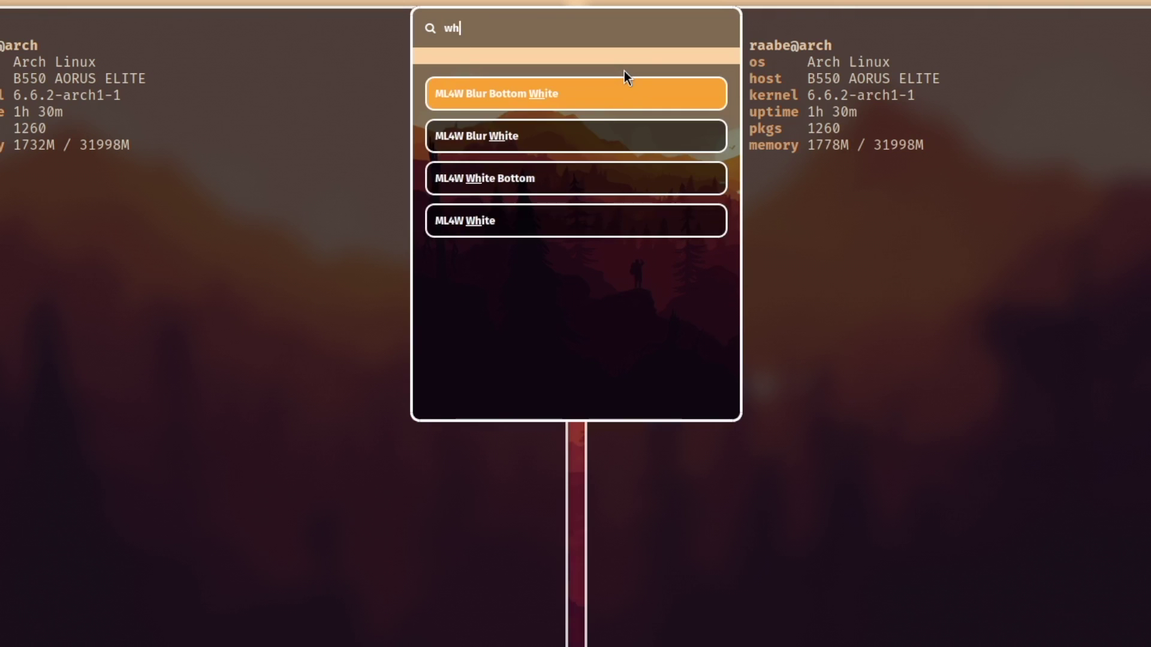
key(Down)
key(Down)
key(Down)
key(Return)
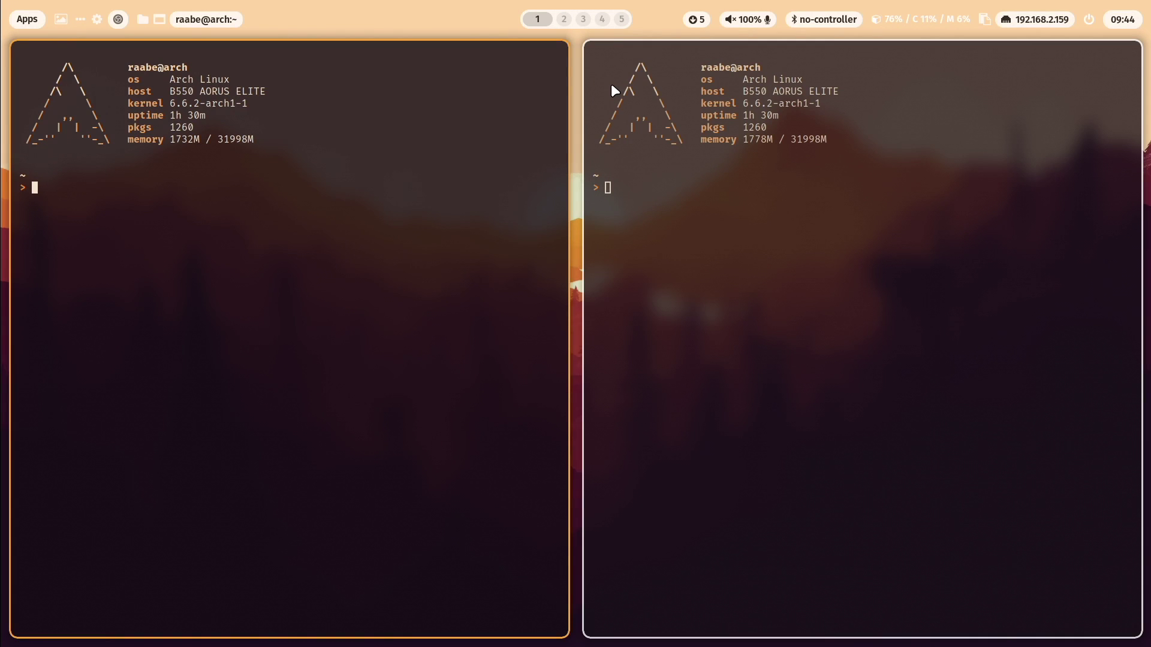
- Reopen the theme list, filter by 'bla' and apply ML4W Black instead
click(81, 19)
text(bla)
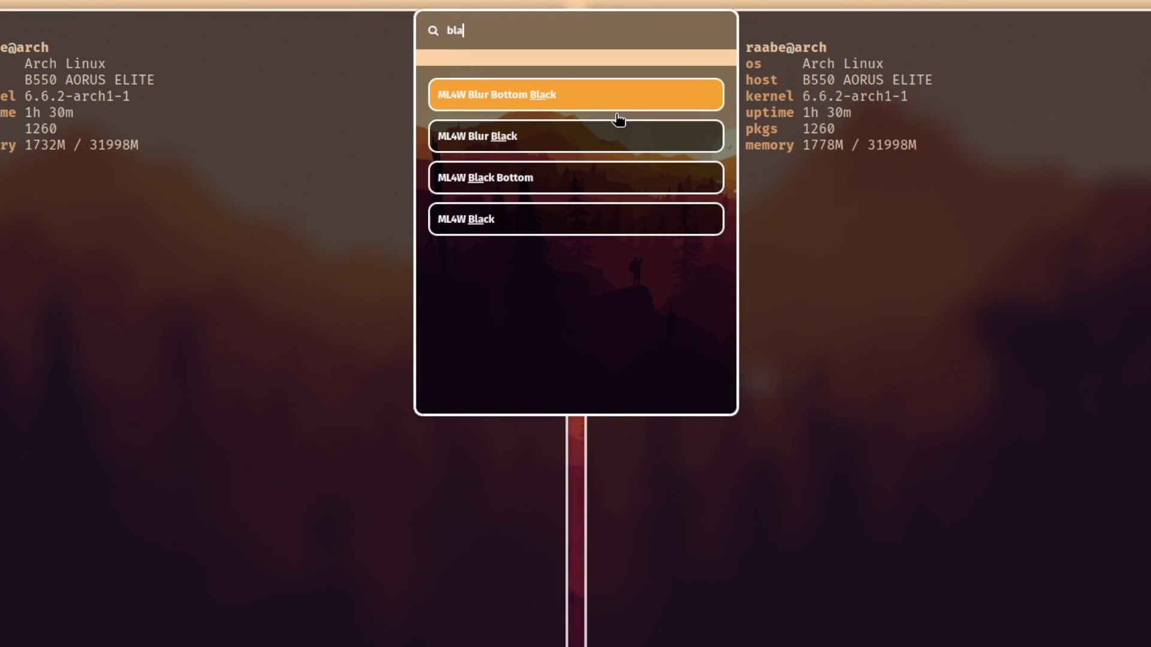
key(Down)
key(Down)
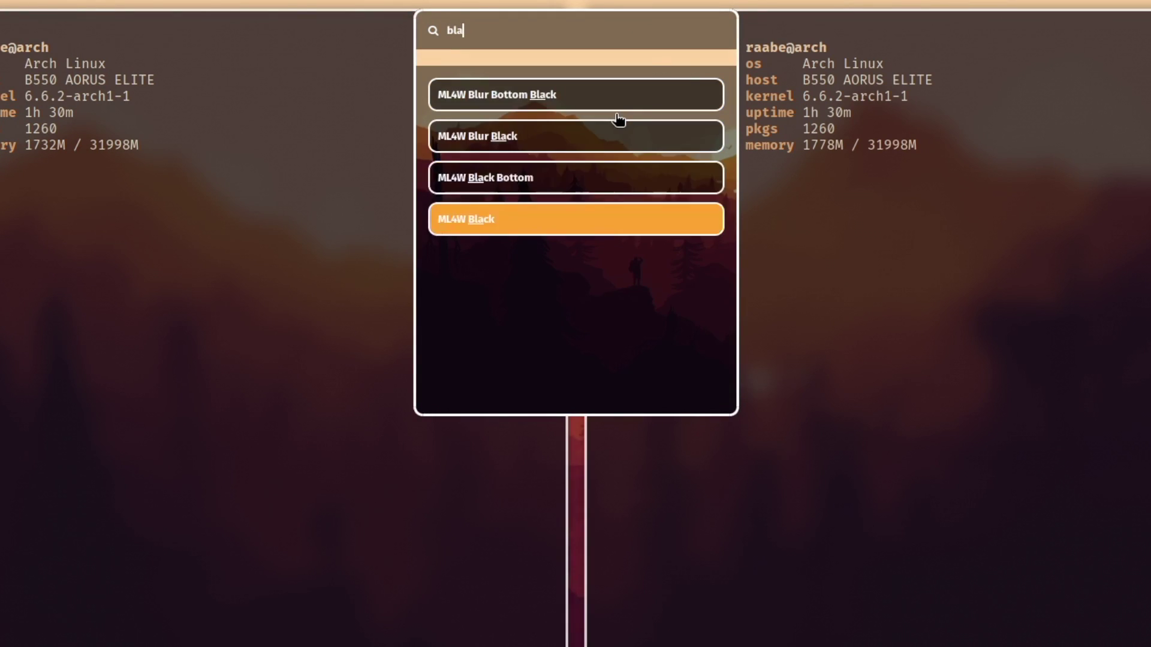
key(Down)
key(Return)
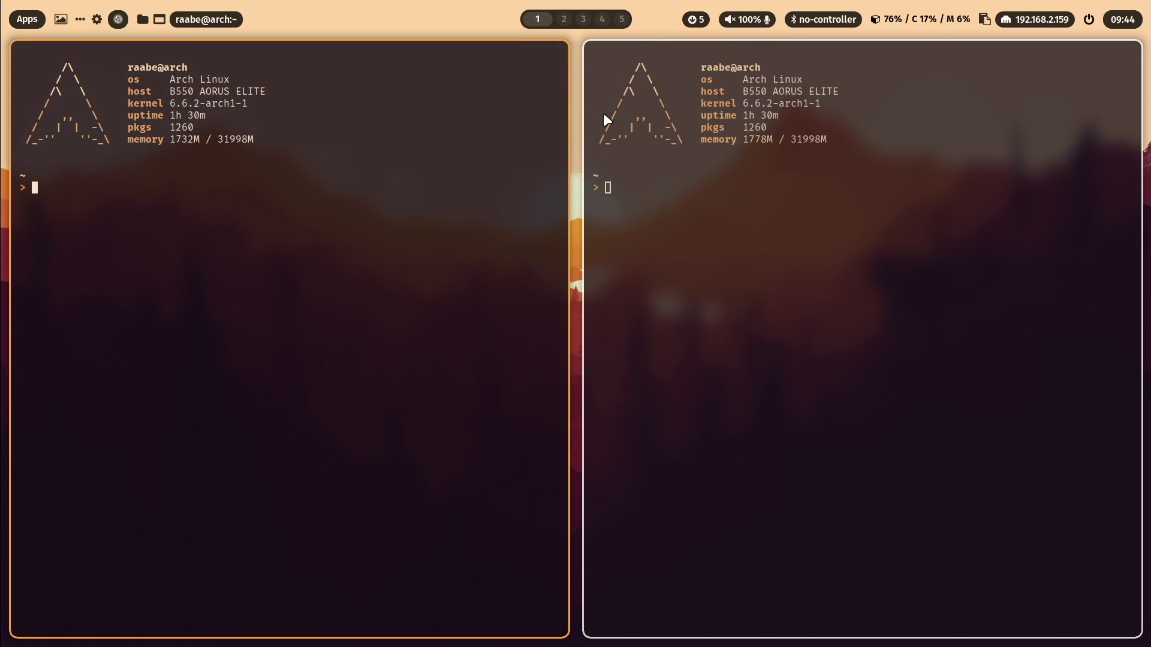
- Apply the ML4W Blur Black bar theme, then load a new wallpaper with matching colours
click(605, 116)
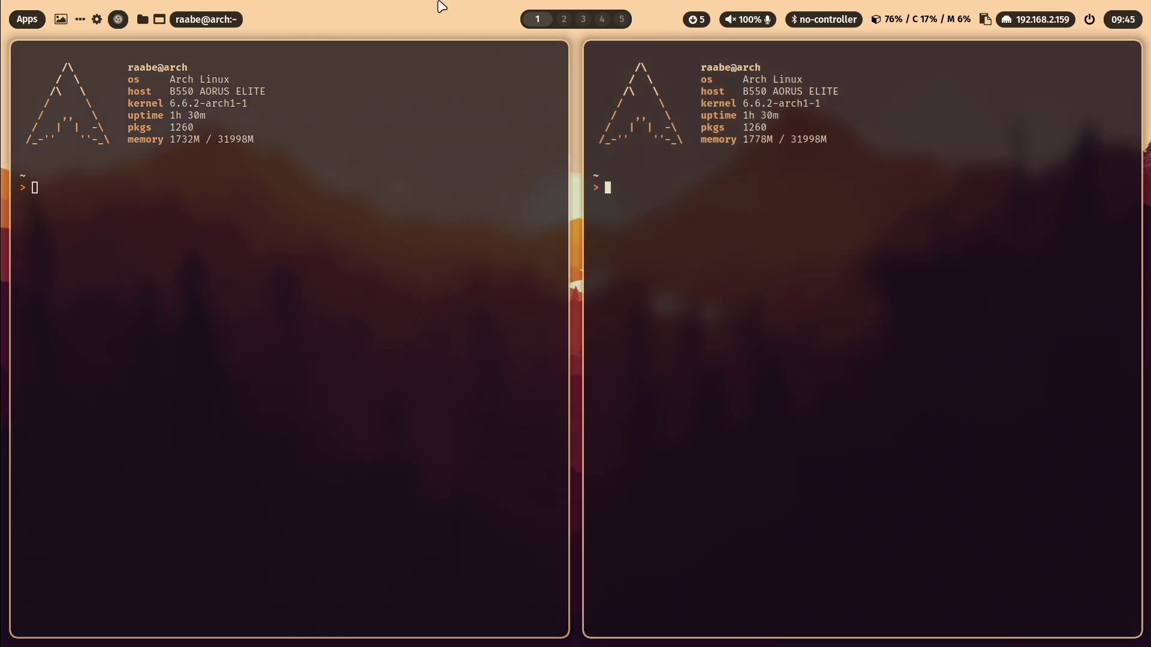
click(79, 23)
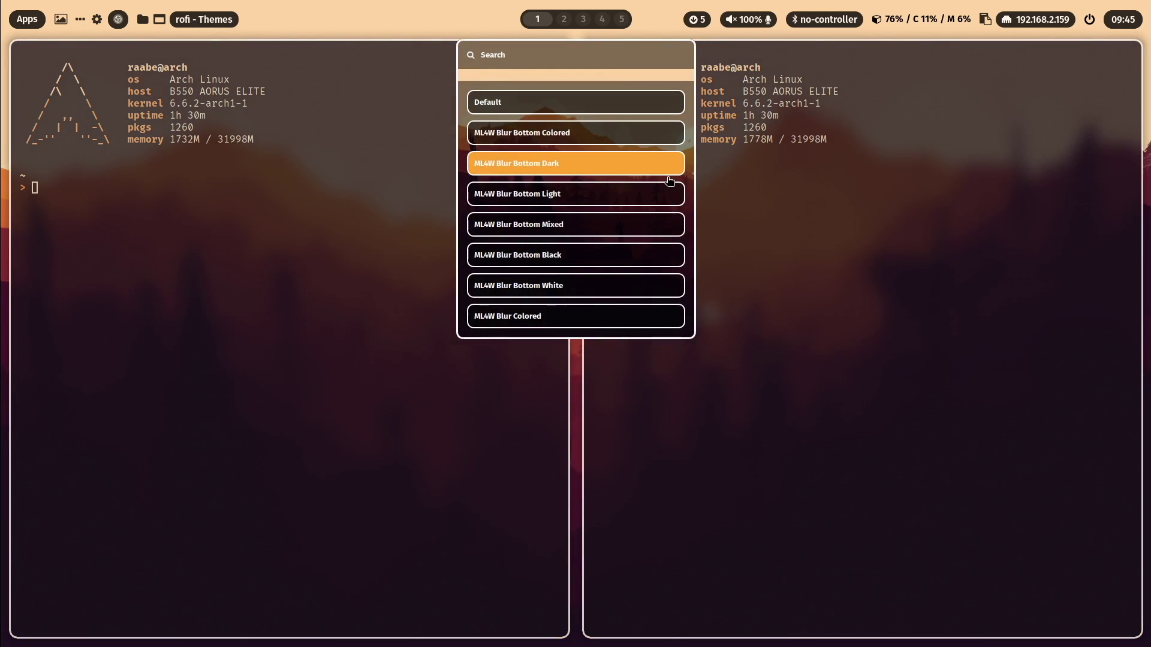
text(bla)
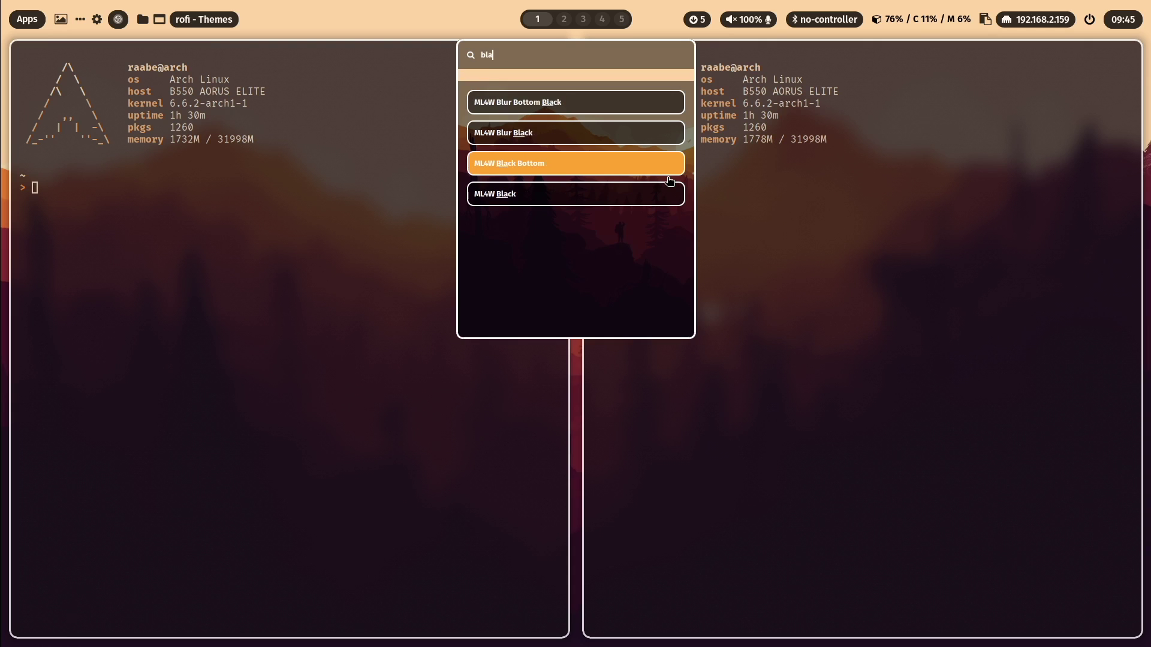
key(Up)
key(Return)
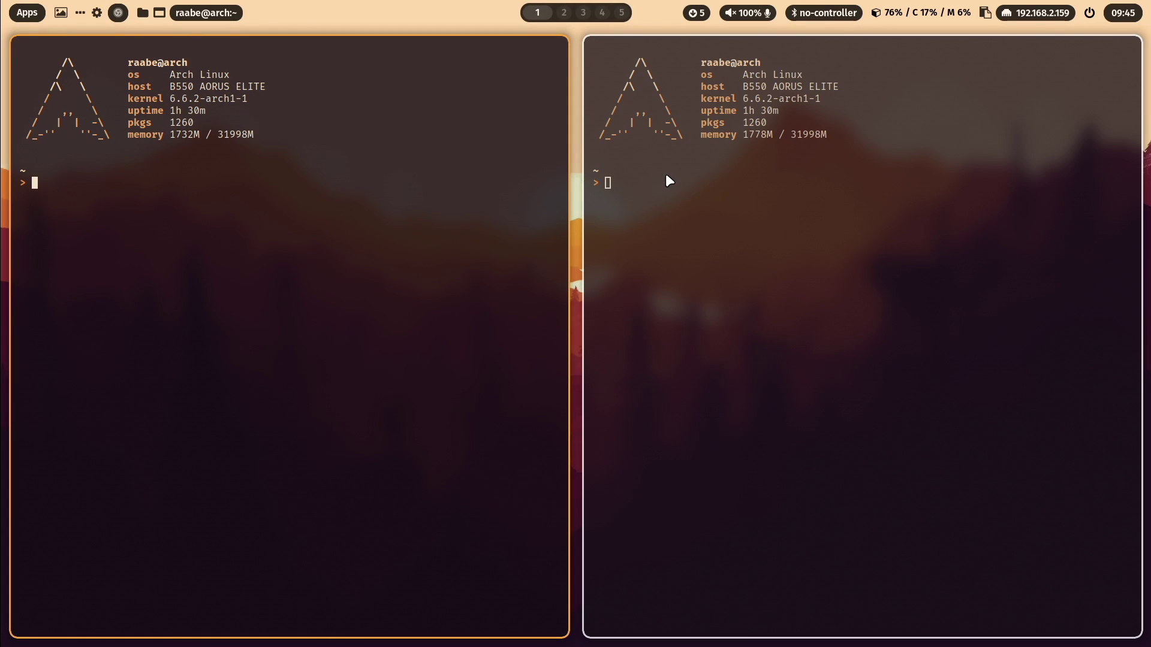
key(super+shift+w)
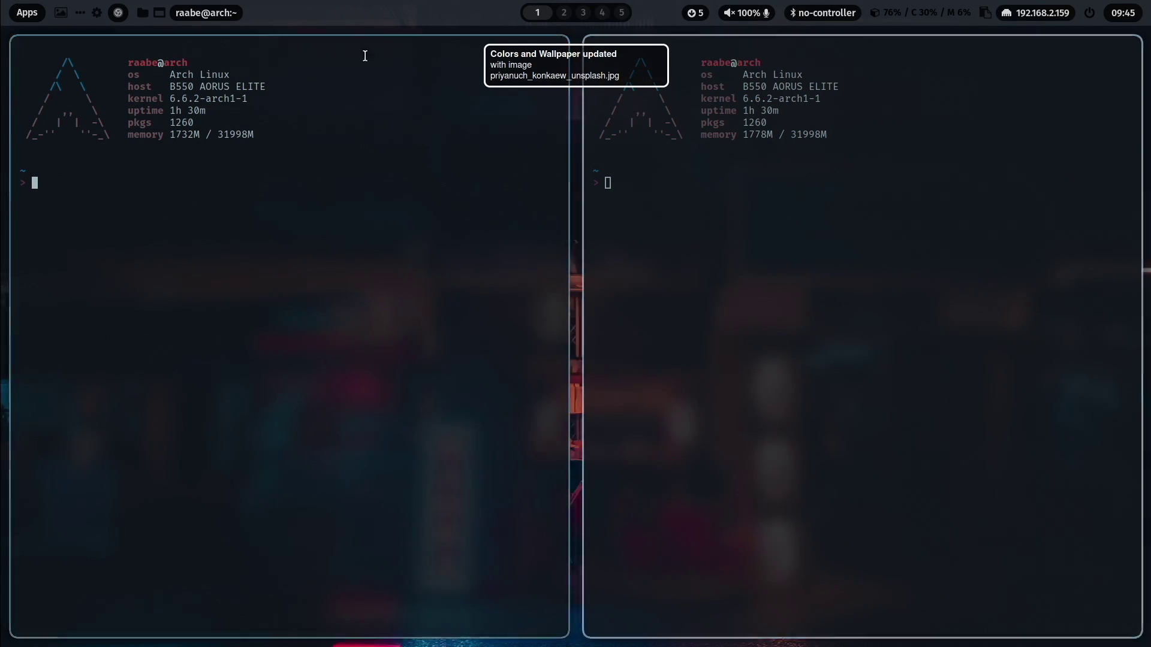
- Filter the themes by 'whi' and apply the ML4W Blur White bar theme
click(79, 12)
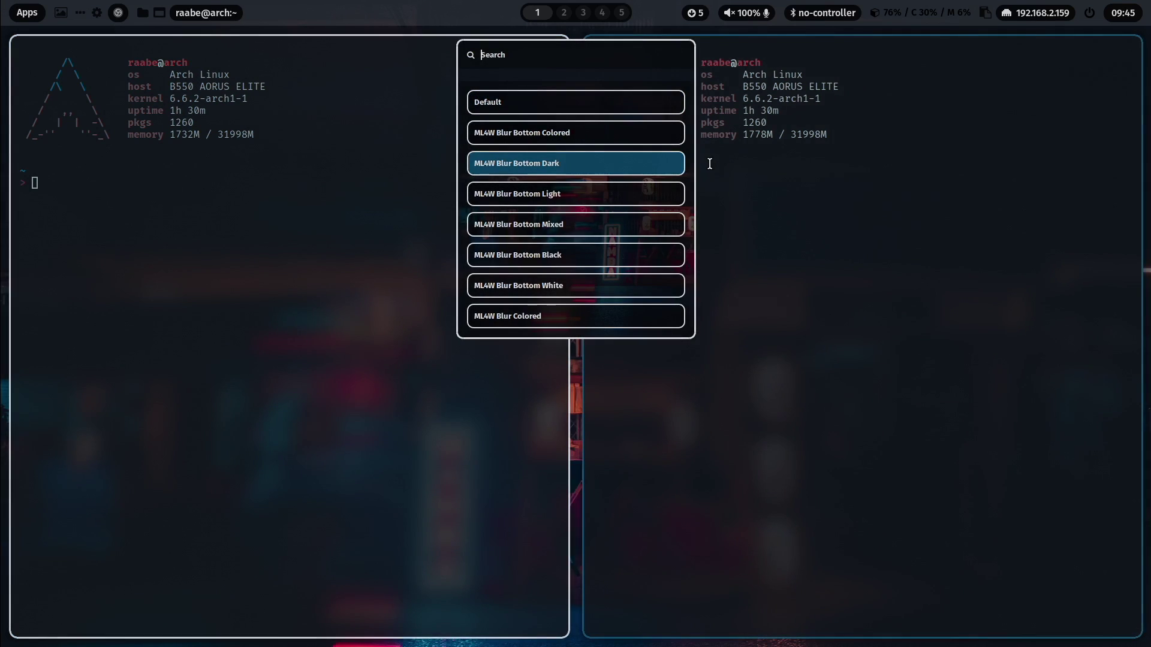
text(white)
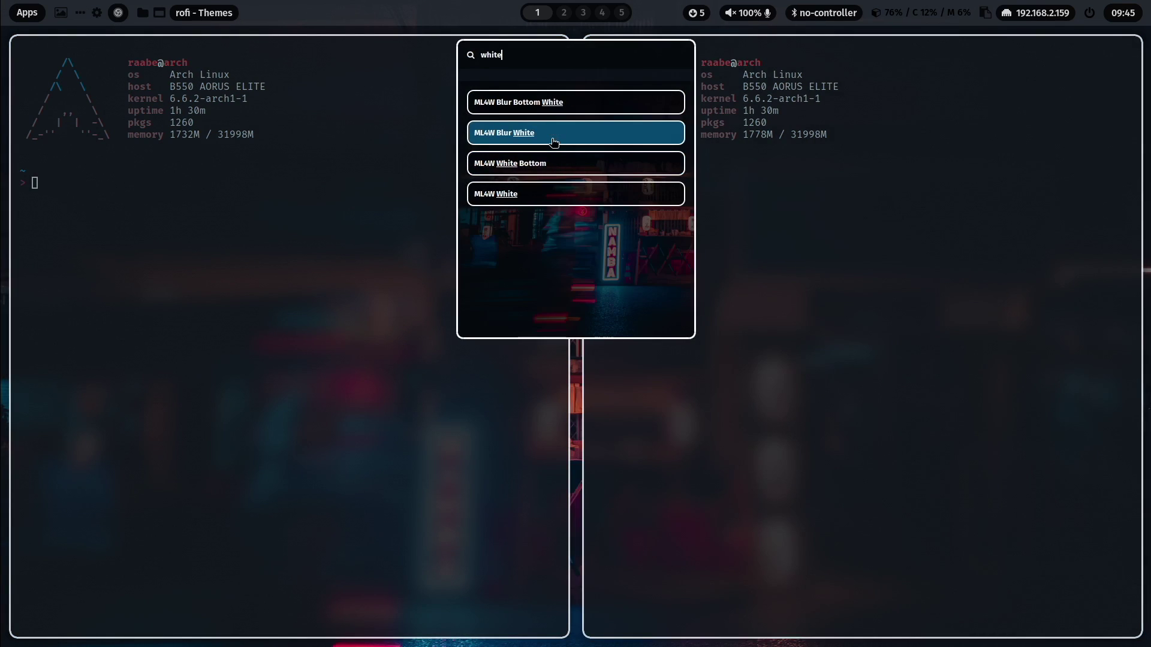
key(Down)
key(Up)
key(Return)
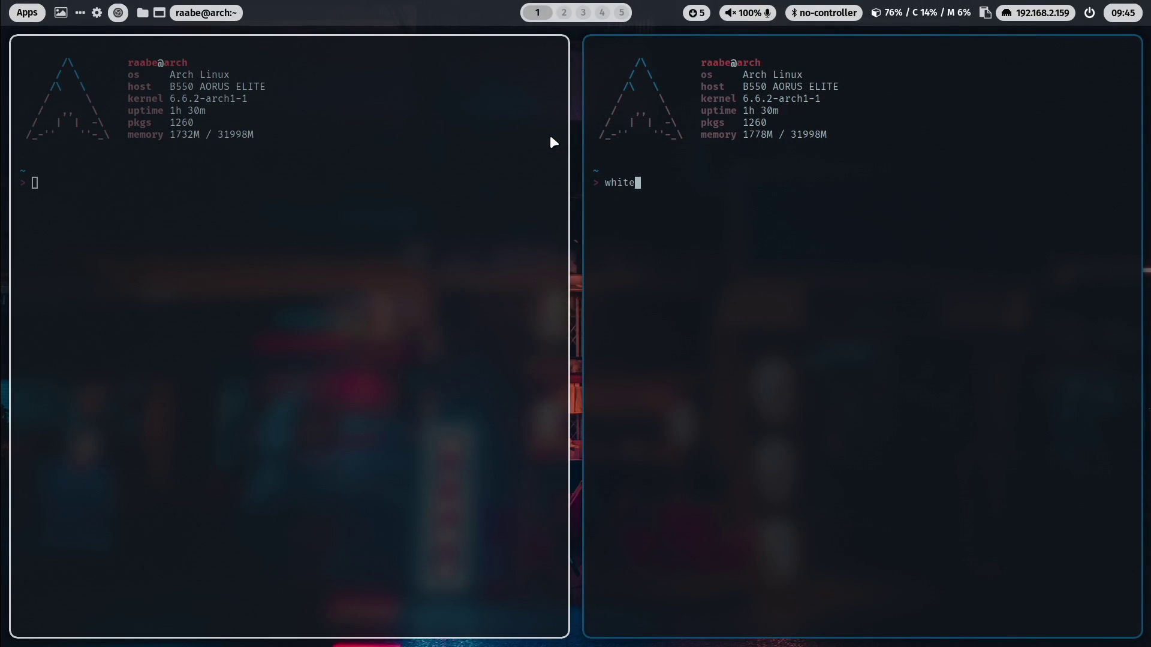
- Switch the bar to the ML4W Blur Bottom White theme
key(super+ctrl+t)
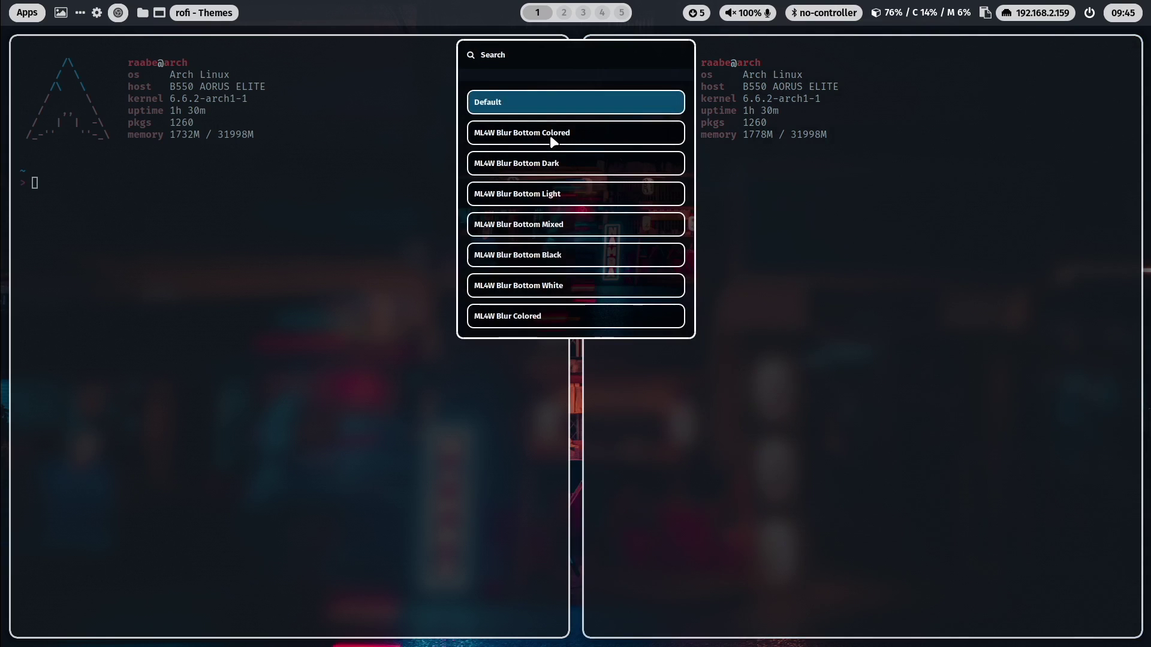
text(whit)
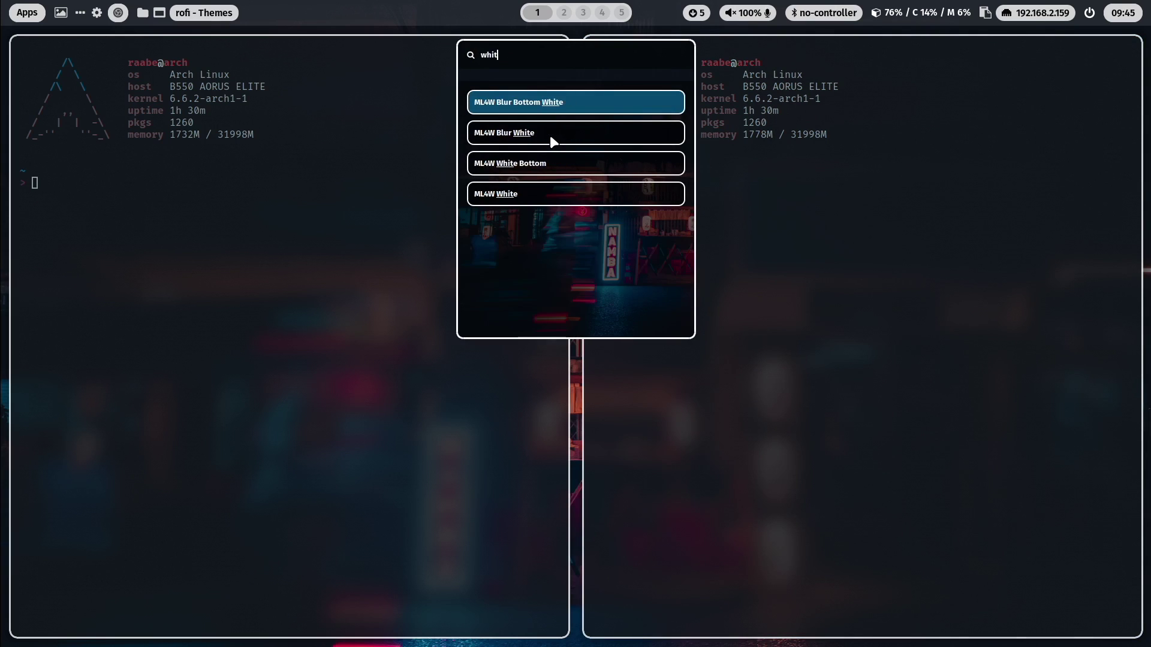
key(Down)
key(Up)
key(Return)
- Erase the stray text from the terminal prompt and swap the two terminal windows
text(white)
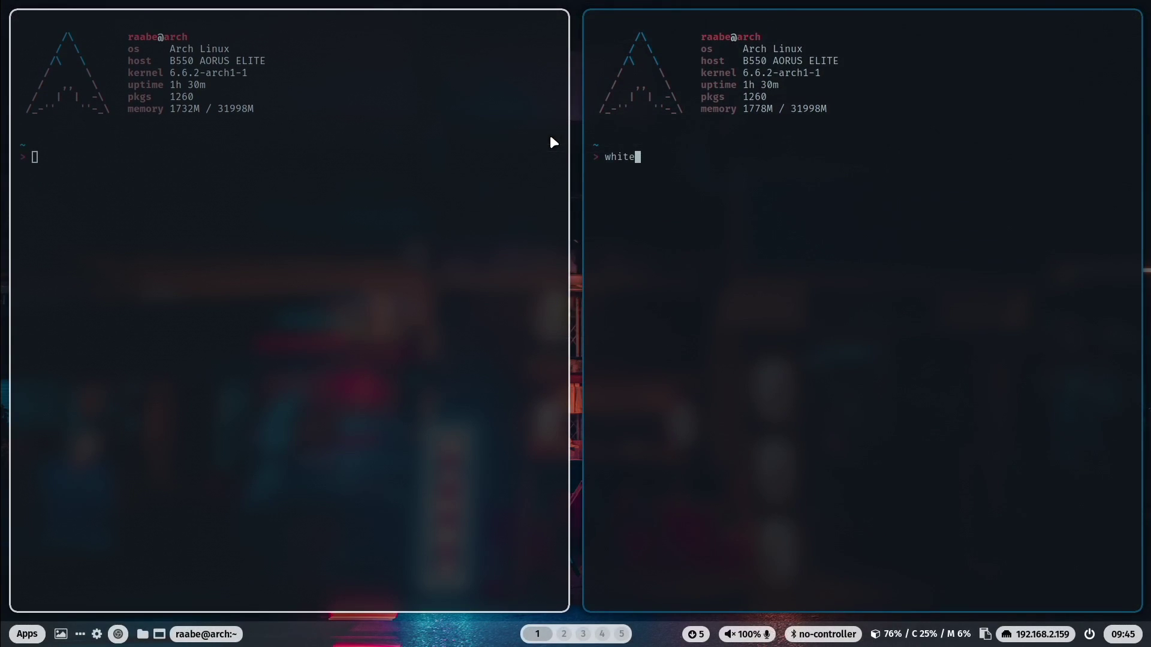
key(BackSpace)
key(BackSpace)
key(BackSpace)
key(BackSpace)
key(BackSpace)
key(super+shift+Left)
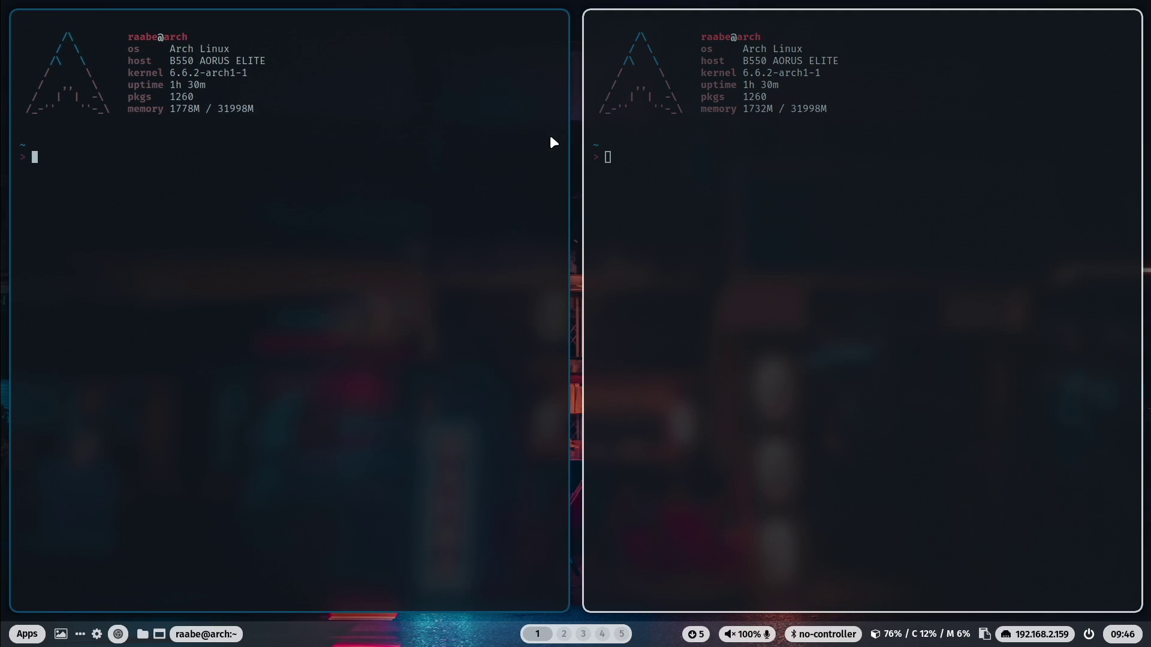
- Filter the themes by 'bla' and apply ML4W Black with the bar at the top
key(super+ctrl+t)
text(bl)
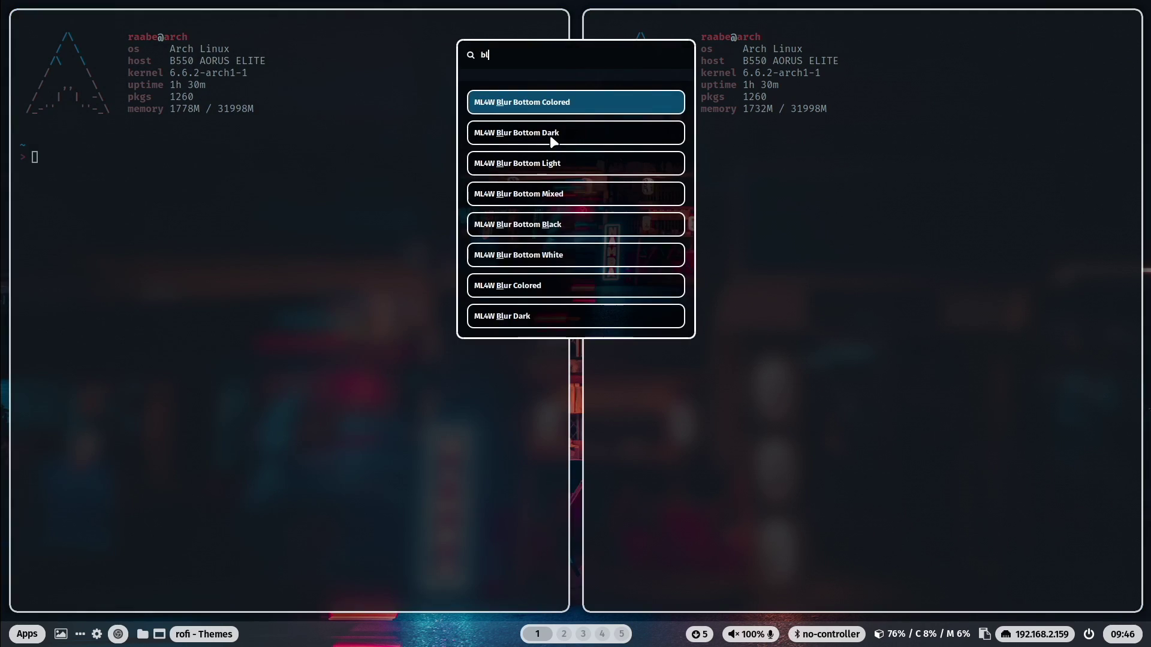
text(a)
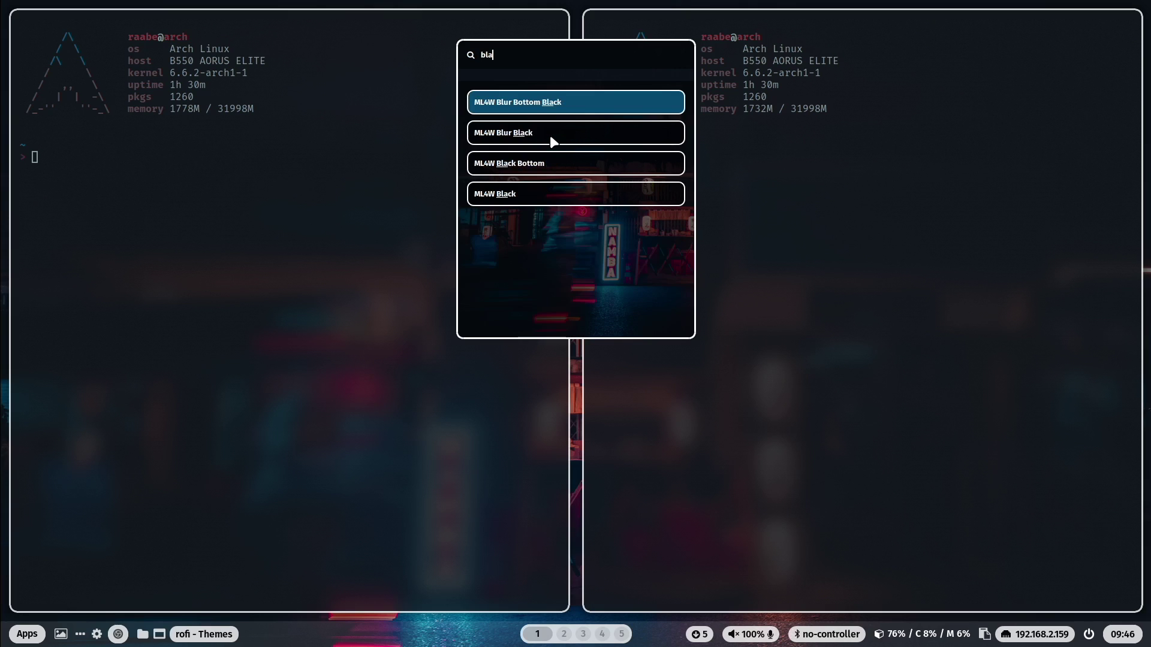
key(Down)
key(Down)
key(Return)
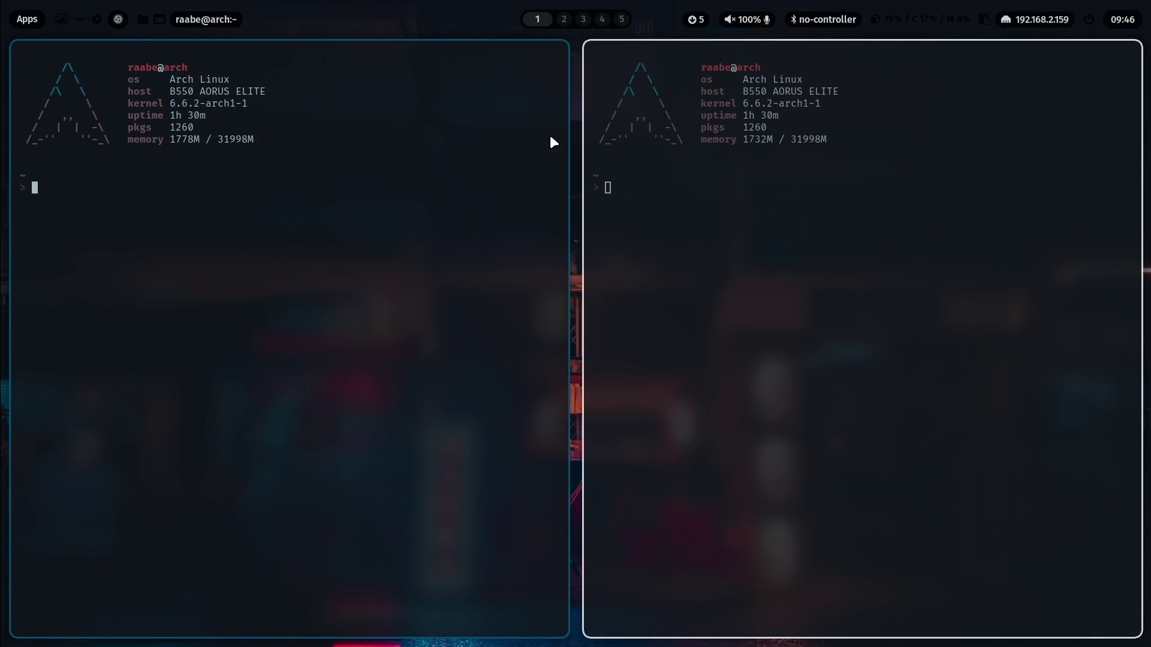
- Cycle through three random wallpapers with regenerated pywal colours, ending on the no-mans-land landscape
key(super+shift+w)
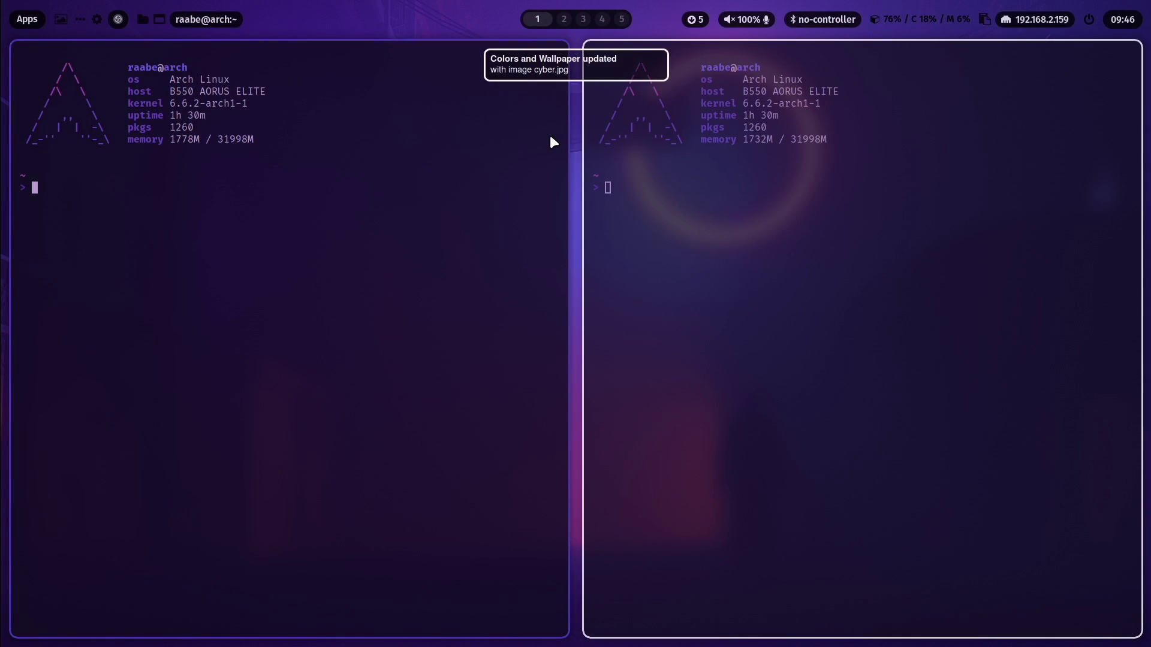
key(super+shift+w)
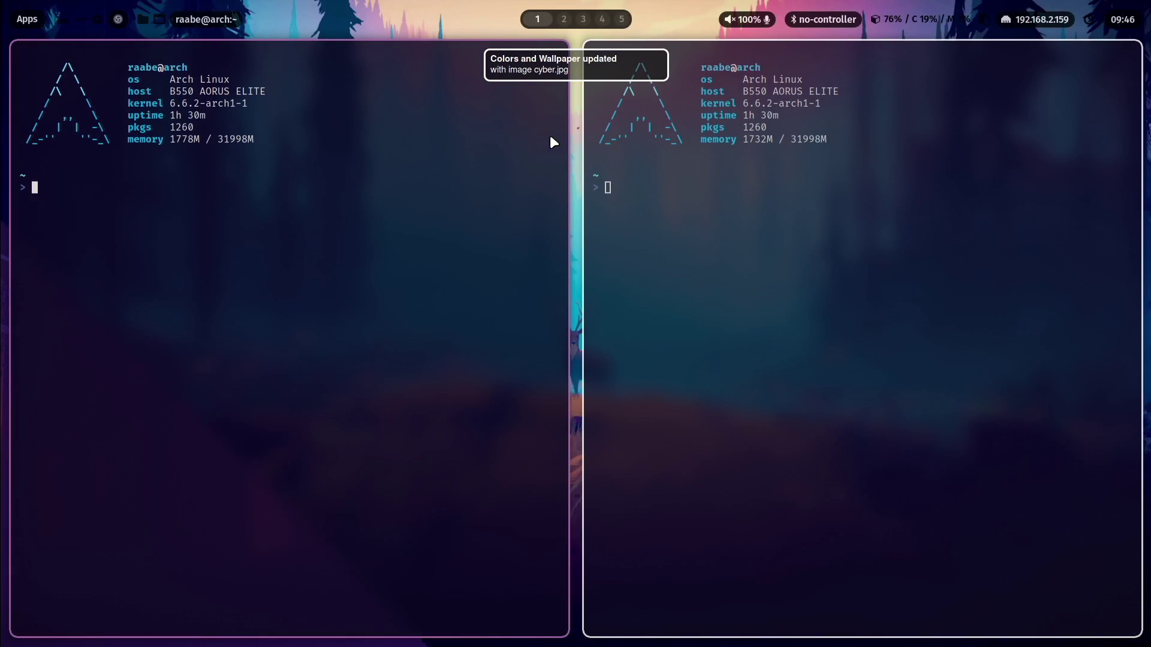
key(super+shift+w)
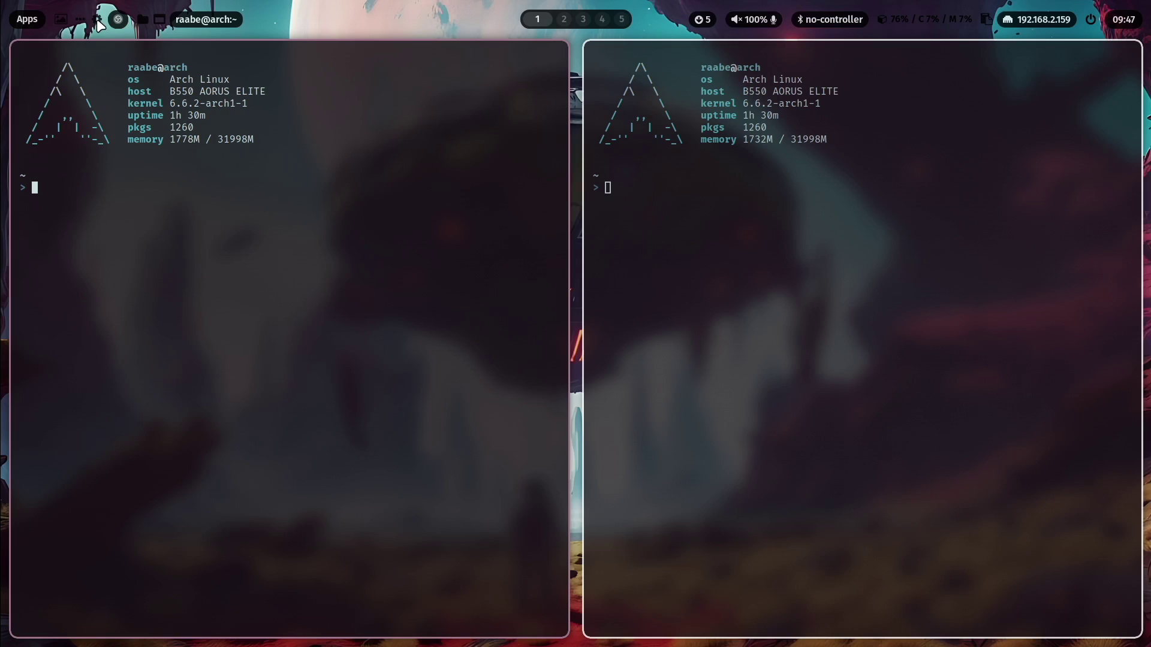
- In ML4W Settings' Windows options, load the no-border.conf window style
click(99, 24)
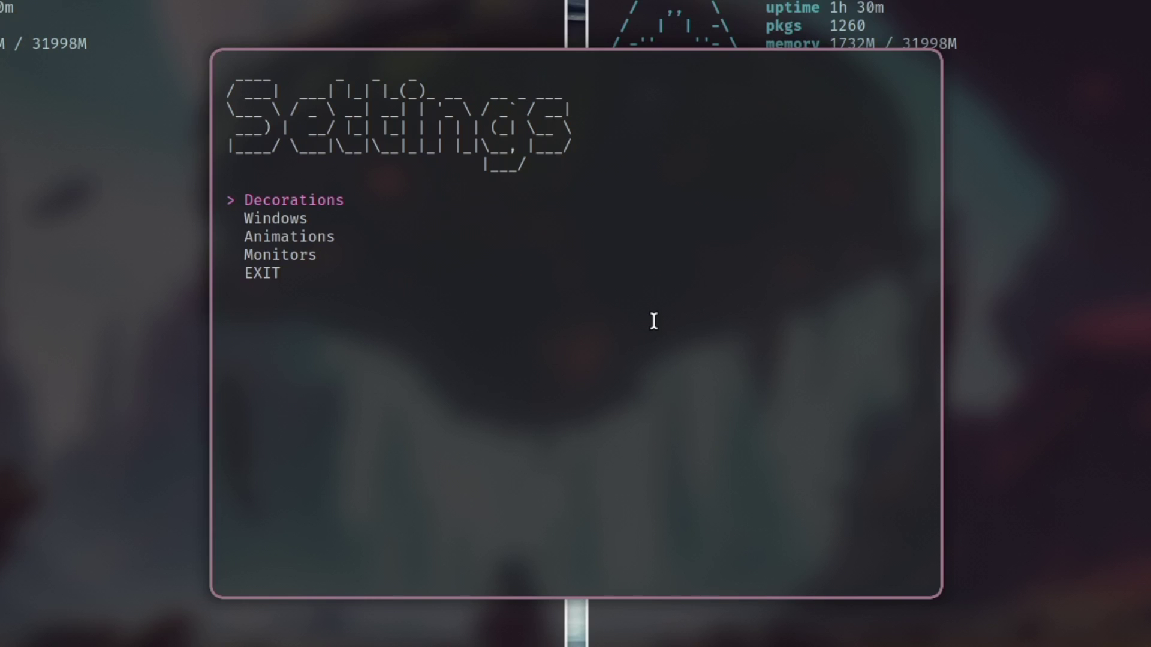
key(Down)
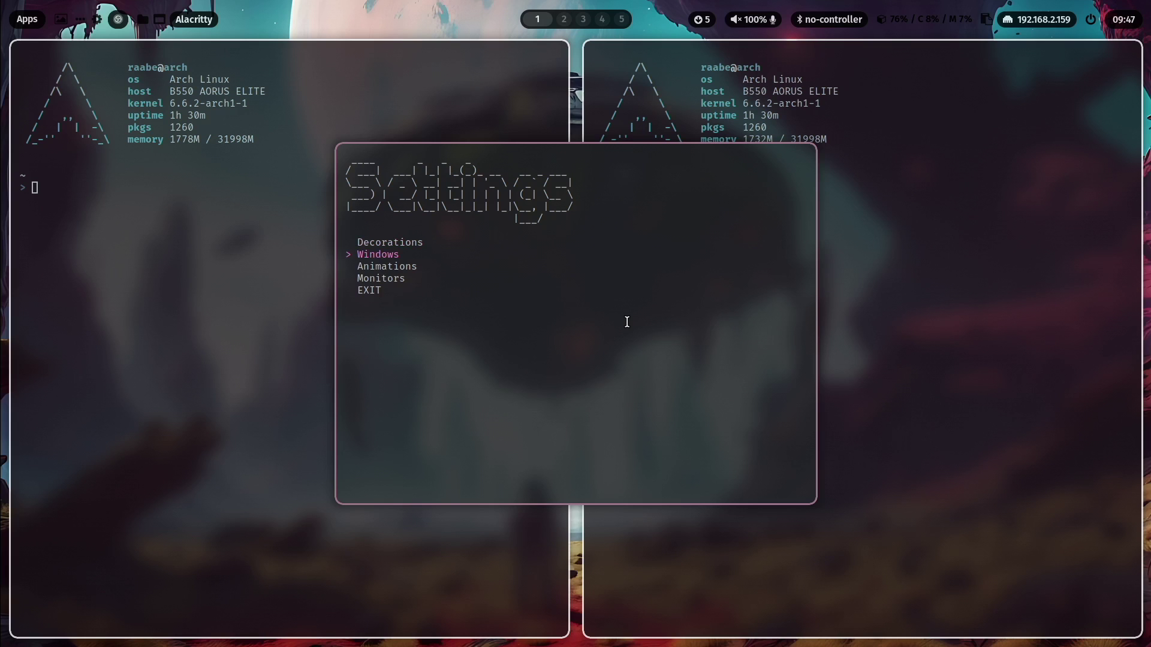
key(Return)
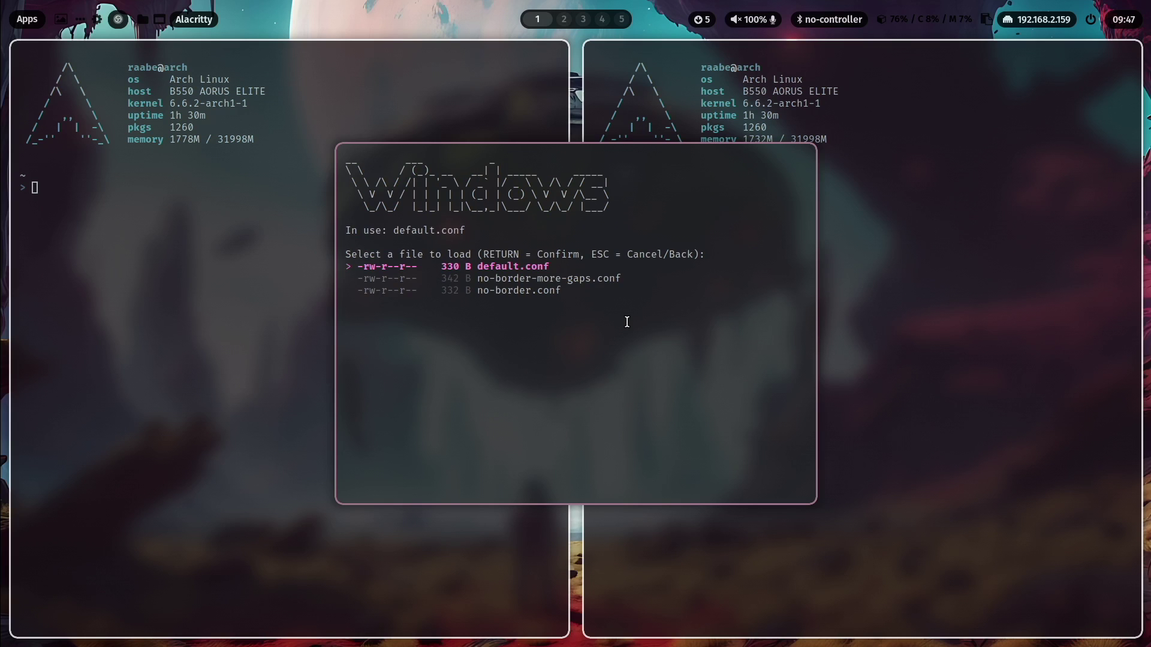
key(Down)
key(Down)
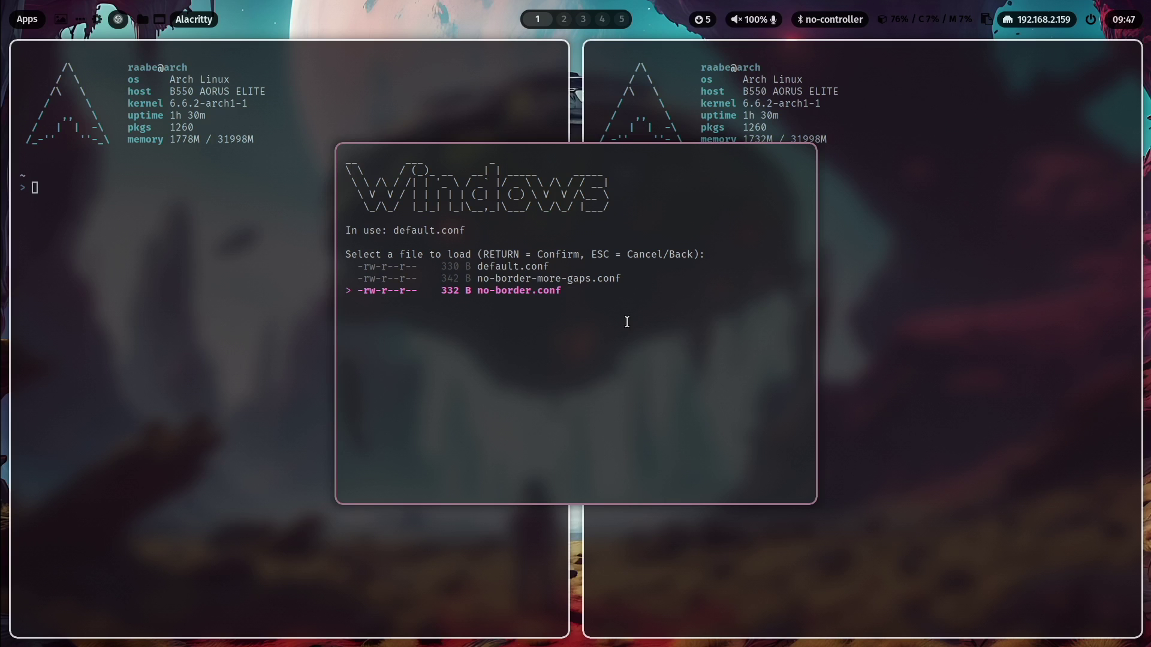
key(Return)
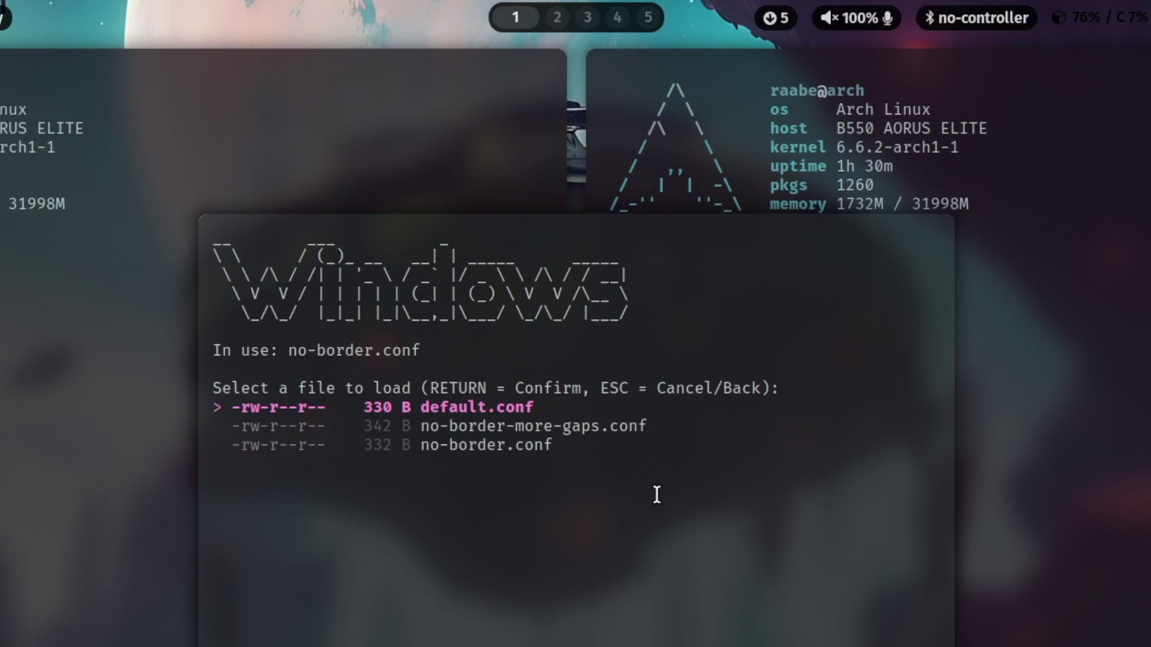
- Switch the window style to no-border-more-gaps.conf and return to the main menu
key(Down)
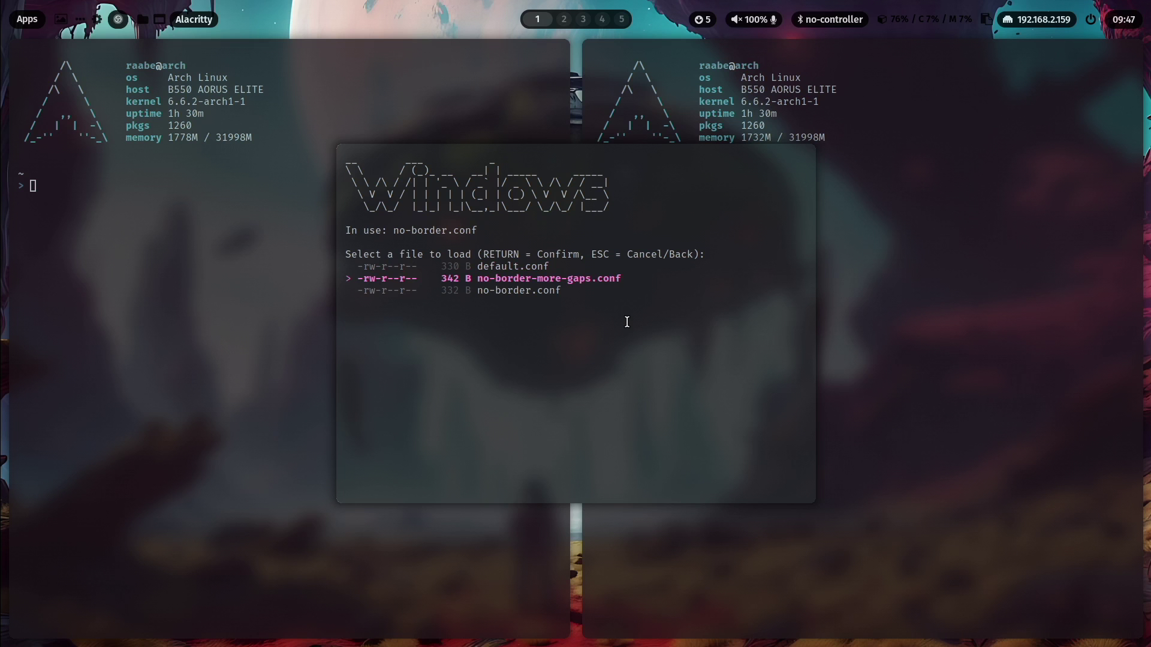
key(Return)
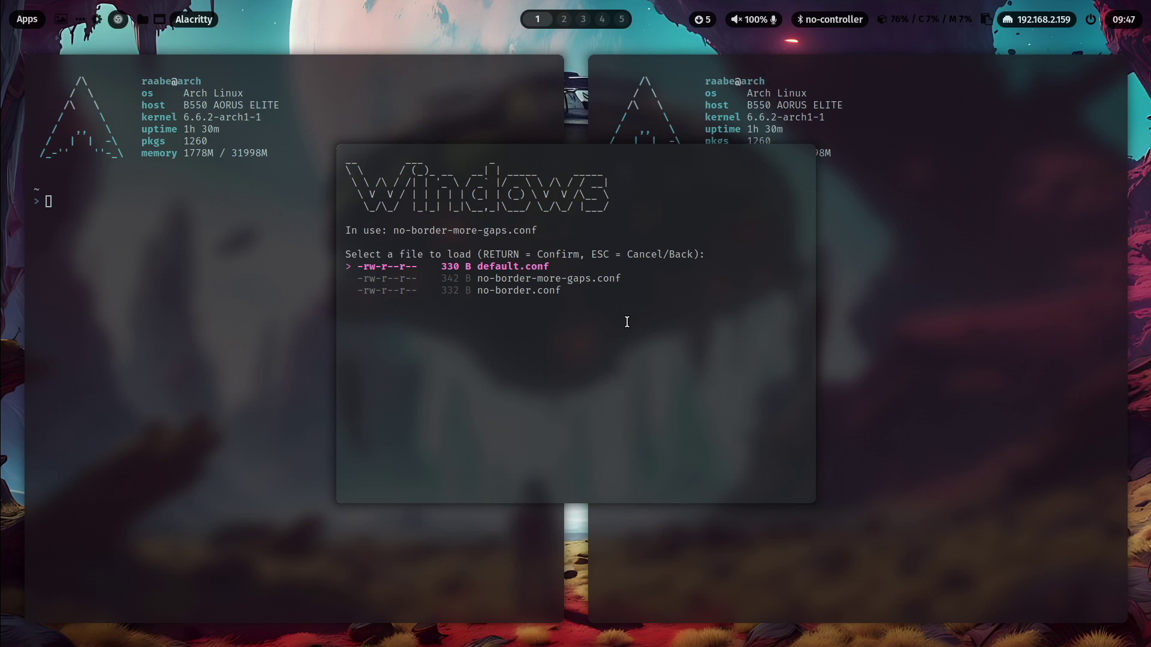
key(Escape)
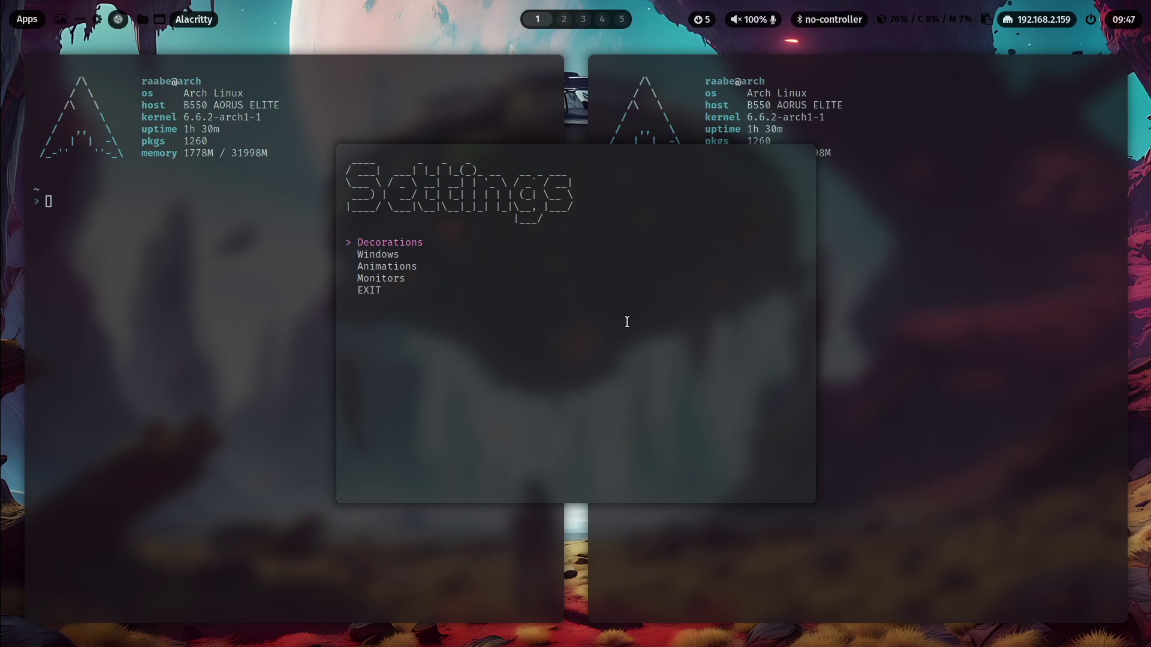
- In Decorations, apply rounding-more-blur.conf, then try no-rounding.conf
key(Return)
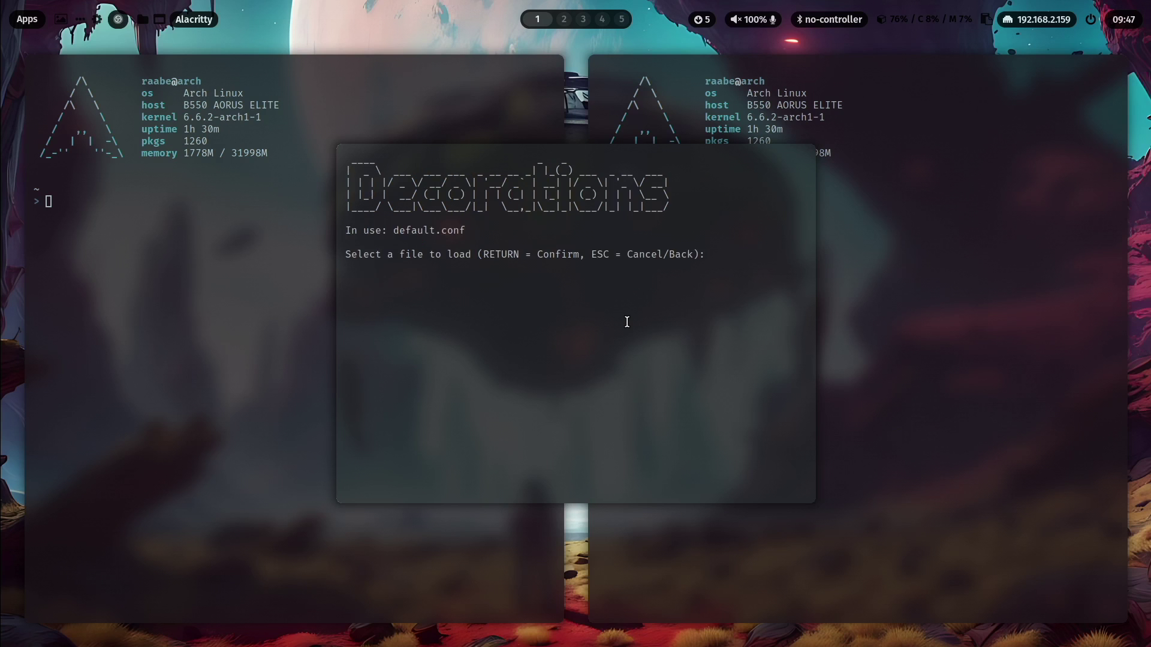
key(Down)
key(Down)
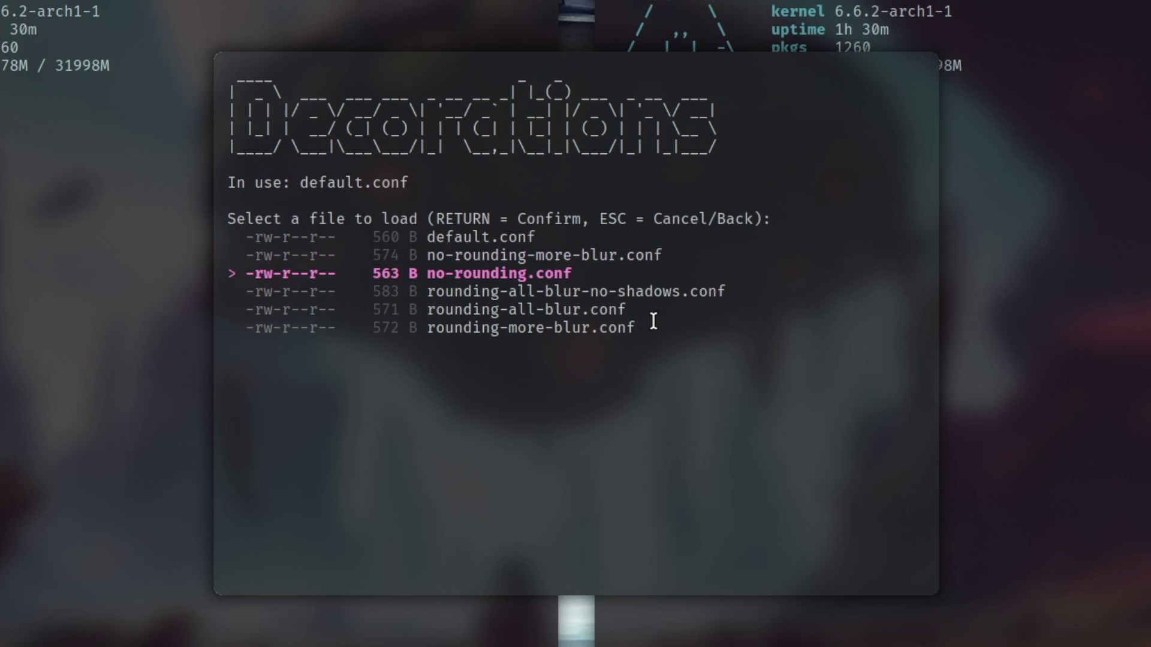
key(Down)
key(Down)
key(Down)
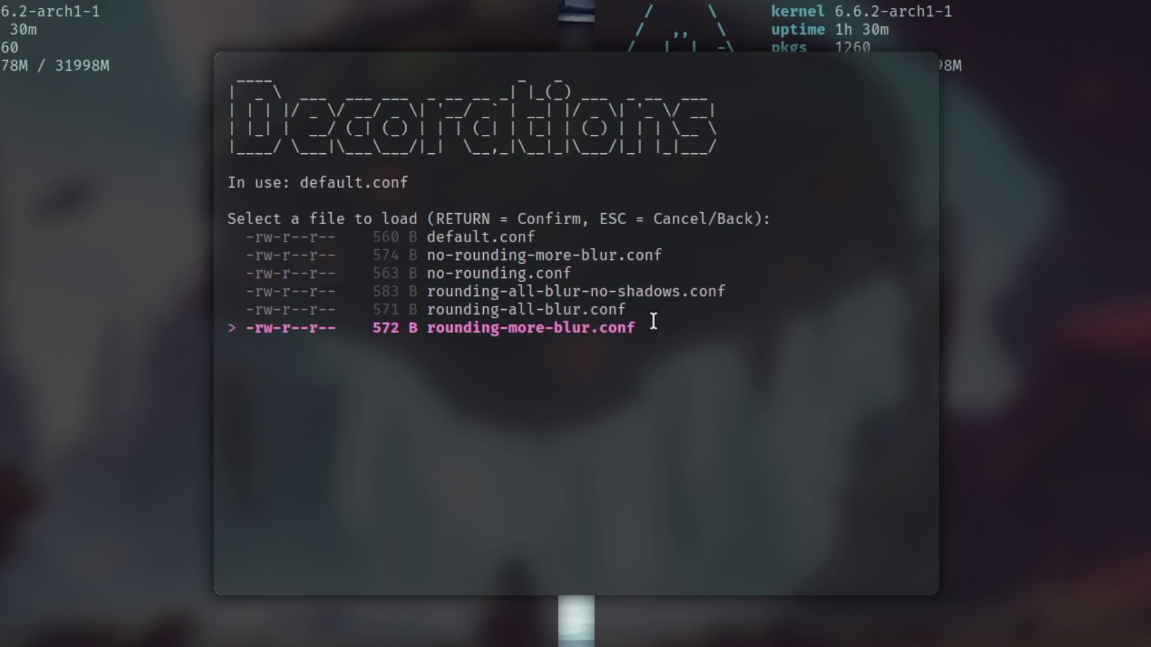
key(Return)
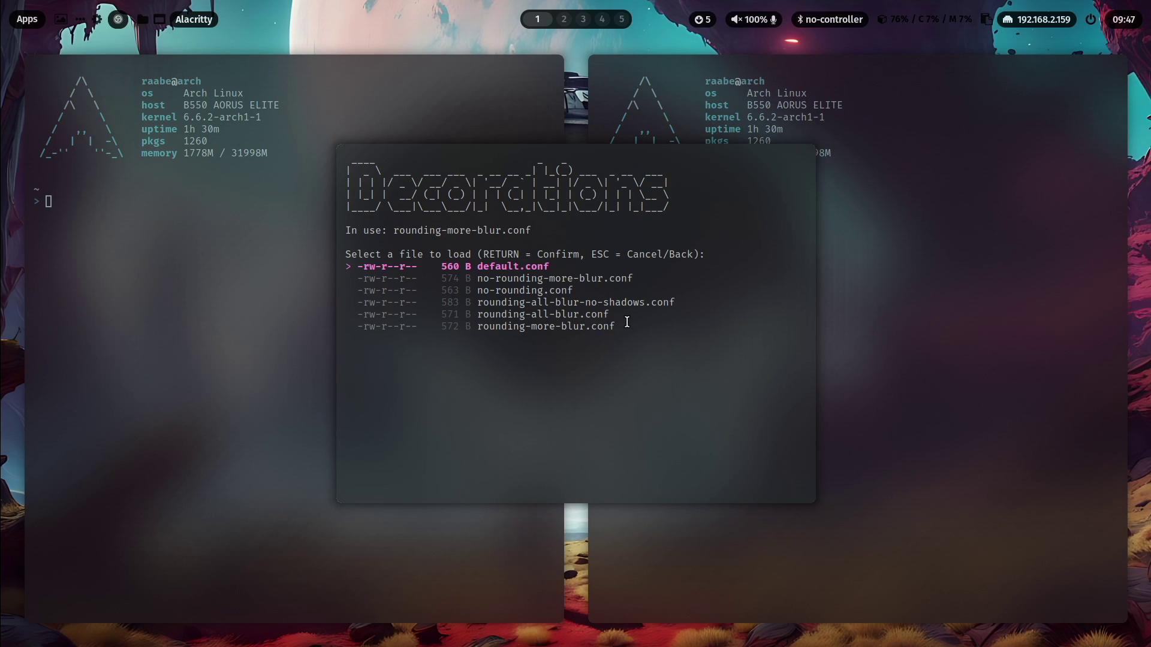
key(Down)
key(Down)
key(Return)
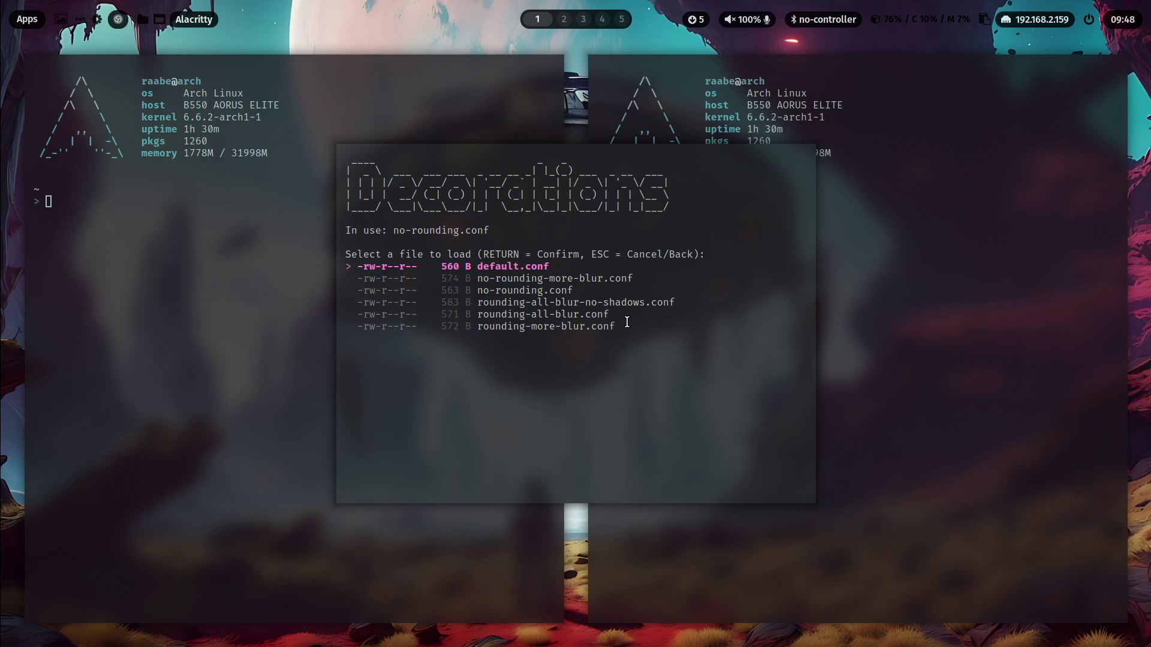
- Try rounding-all-blur-no-shadows.conf, settle back on rounding-more-blur.conf, and return to the main menu
key(Down)
key(Down)
key(Down)
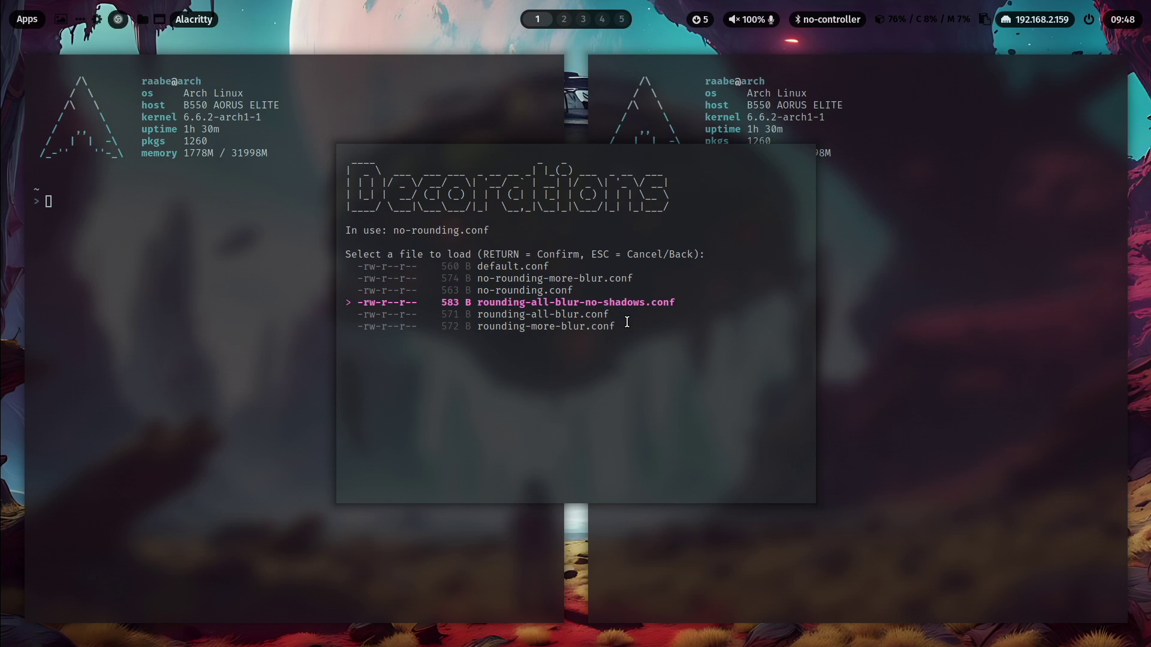
key(Return)
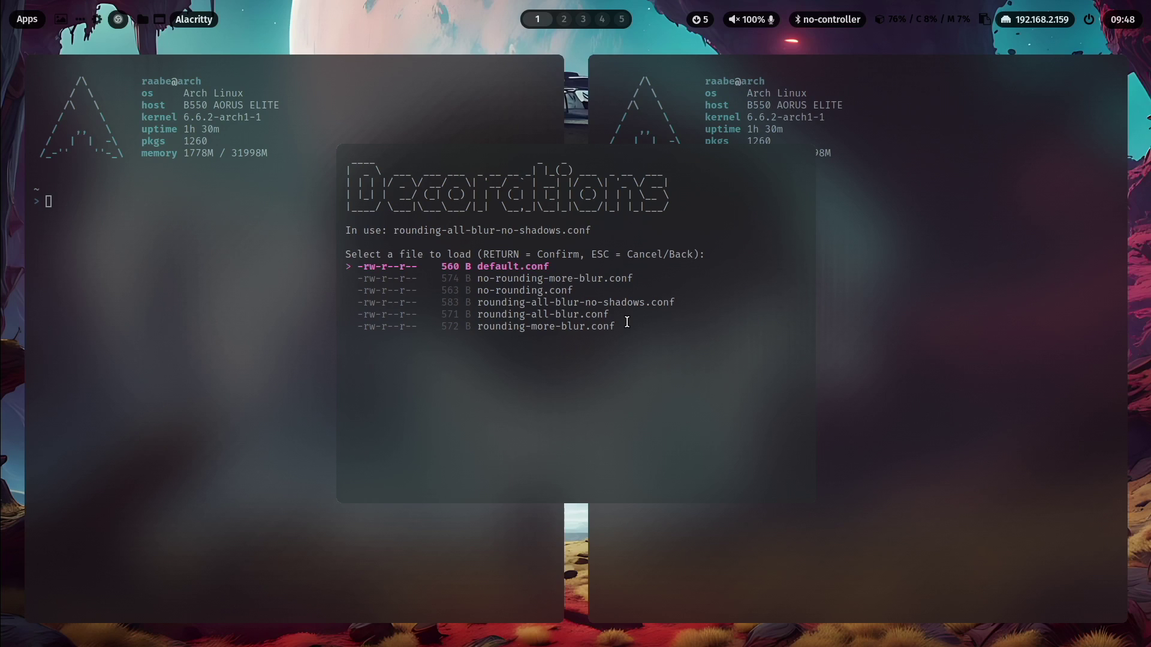
key(Down)
key(Down)
key(Down)
key(Down)
key(Down)
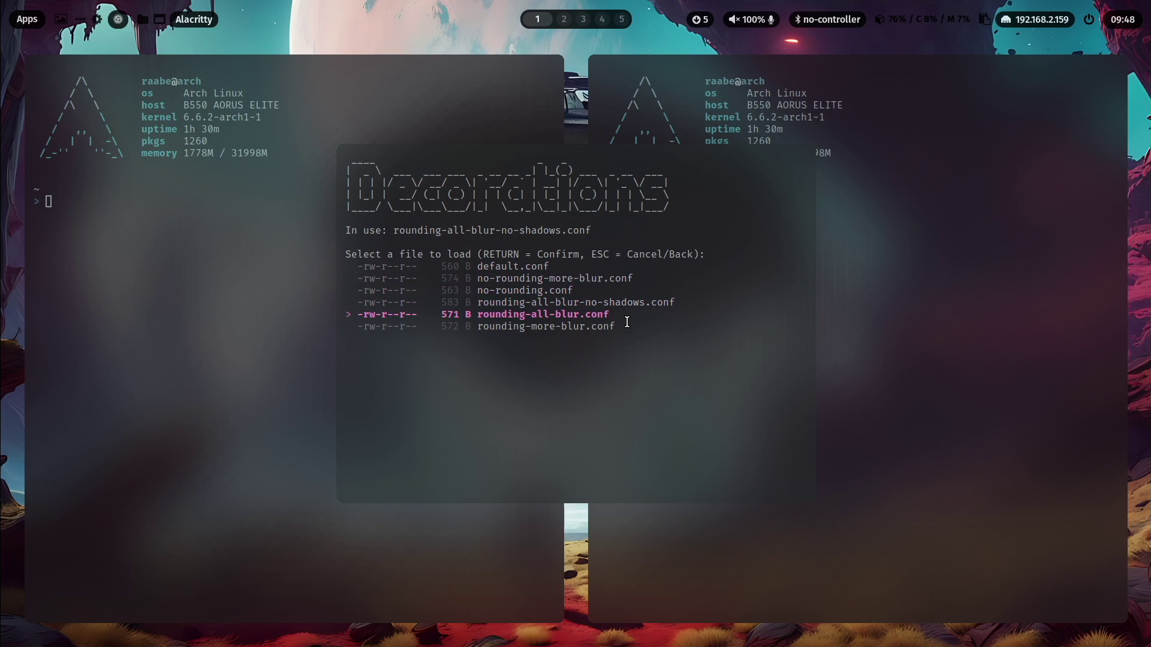
key(Return)
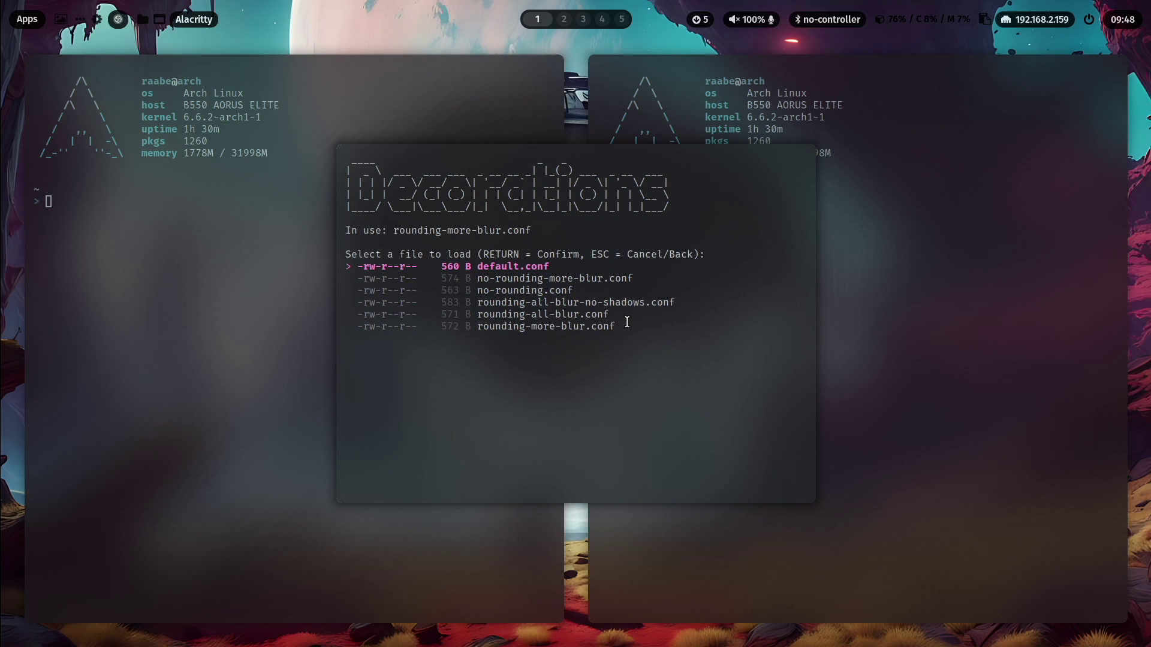
key(Escape)
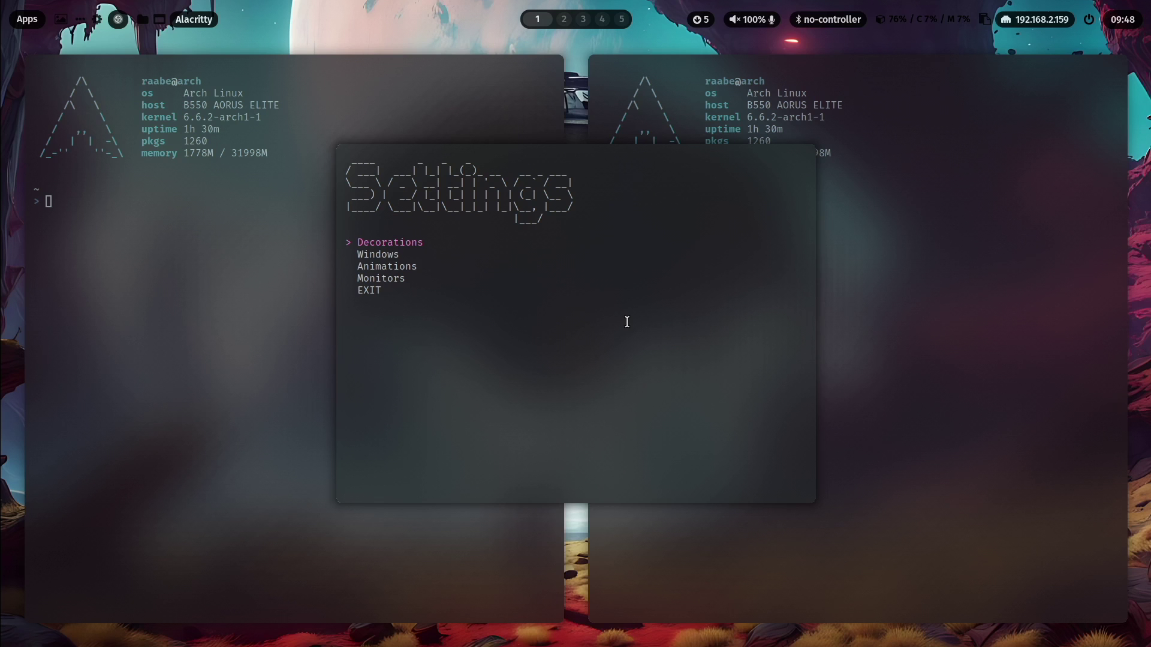
- Open two terminal windows, then apply the animations-fast.conf preset from Animations
key(super+Return)
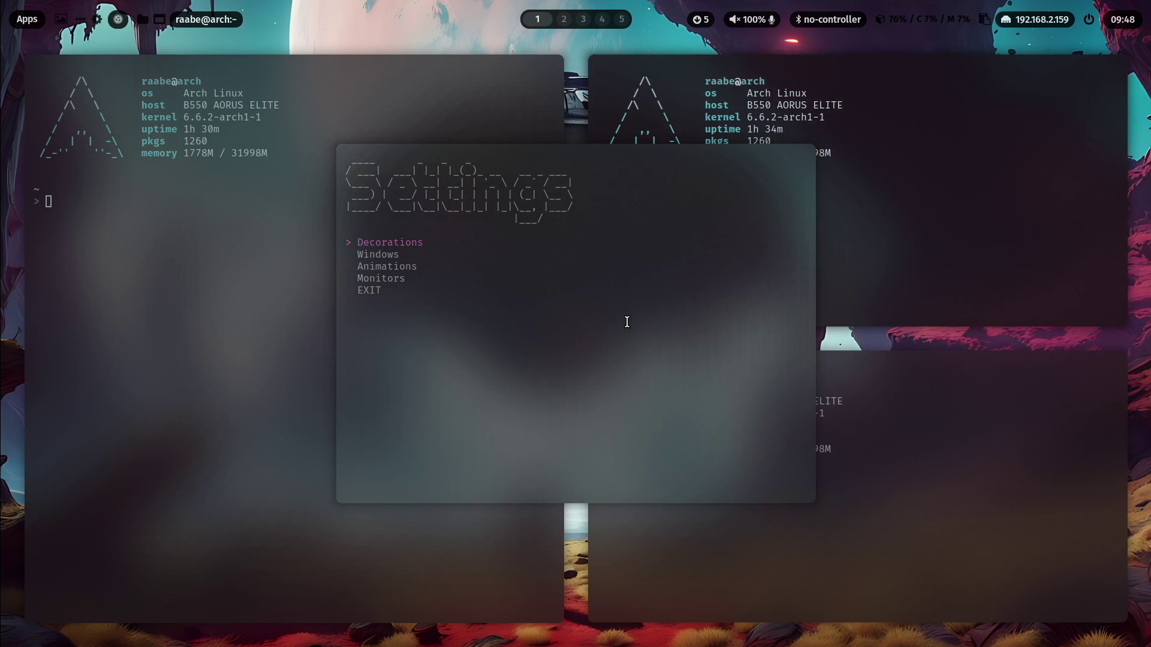
key(super+Return)
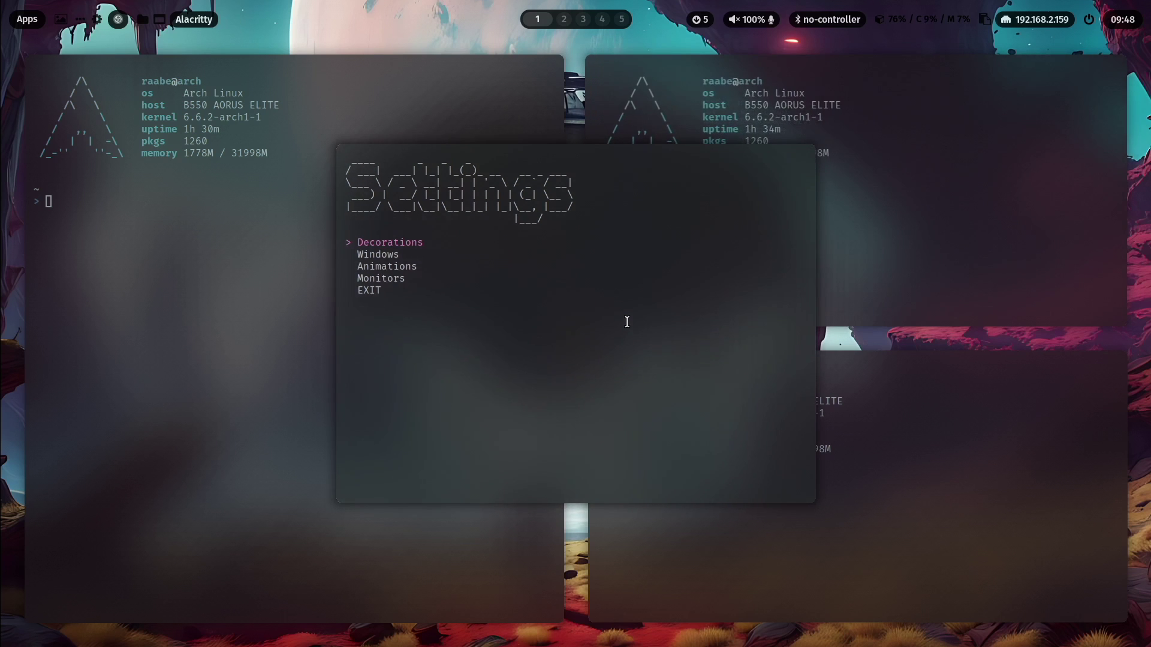
key(Down)
key(Down)
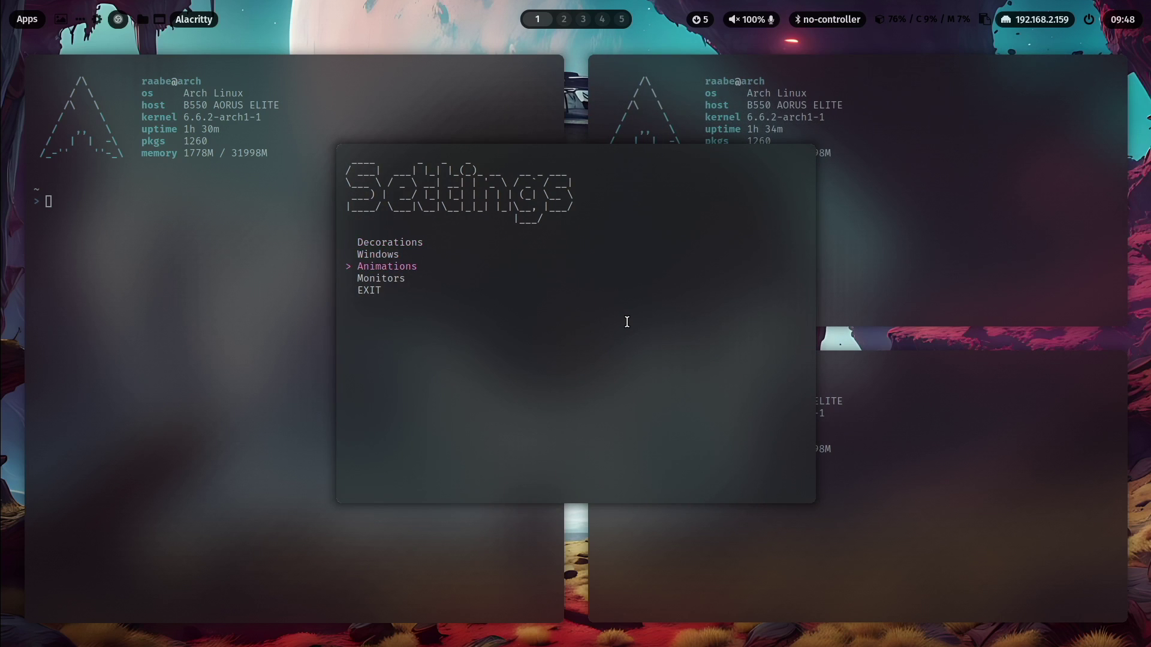
key(Return)
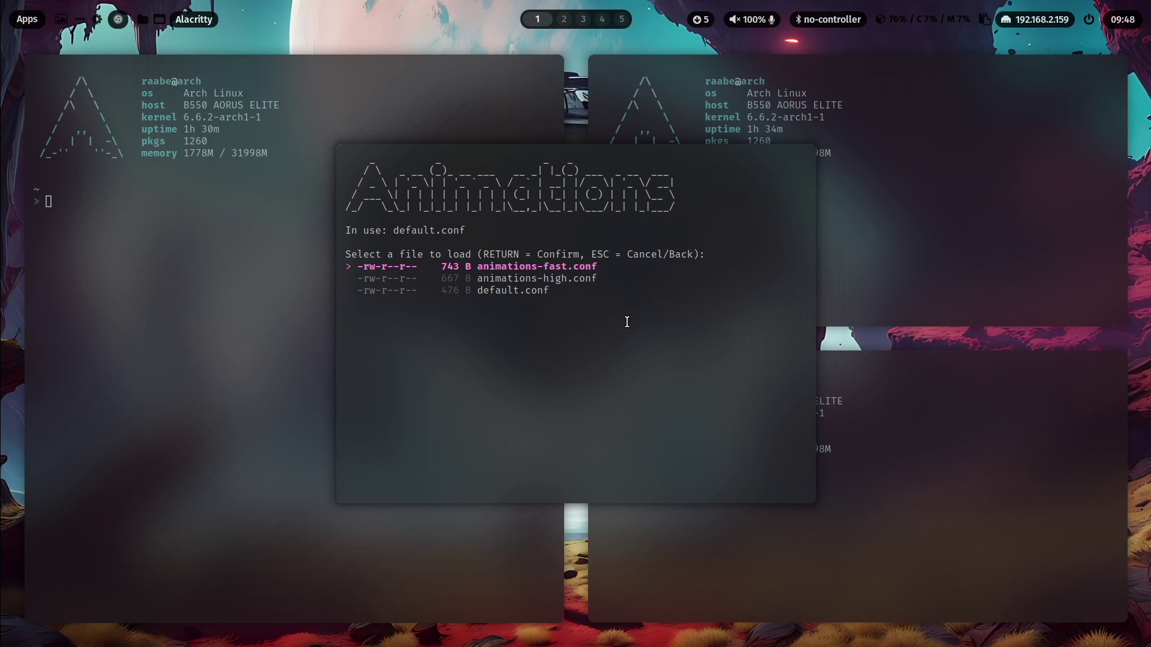
key(Return)
- Preview the fast animations with a terminal, then restore default.conf and compare by switching workspaces 1 and 2
key(super+Return)
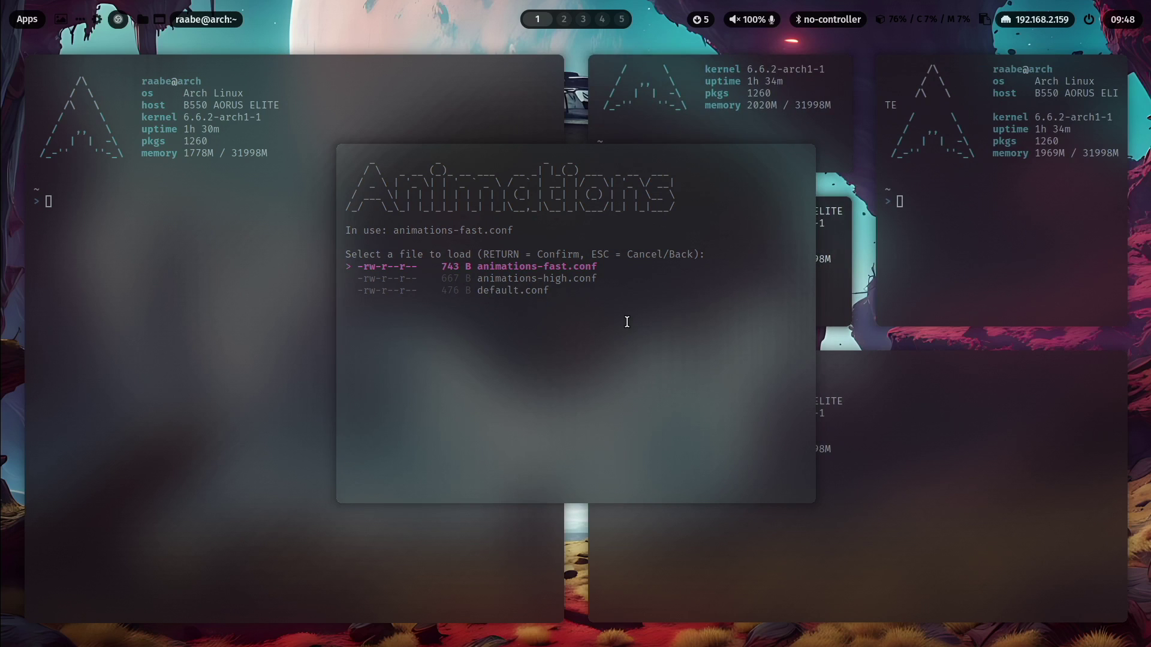
key(super+q)
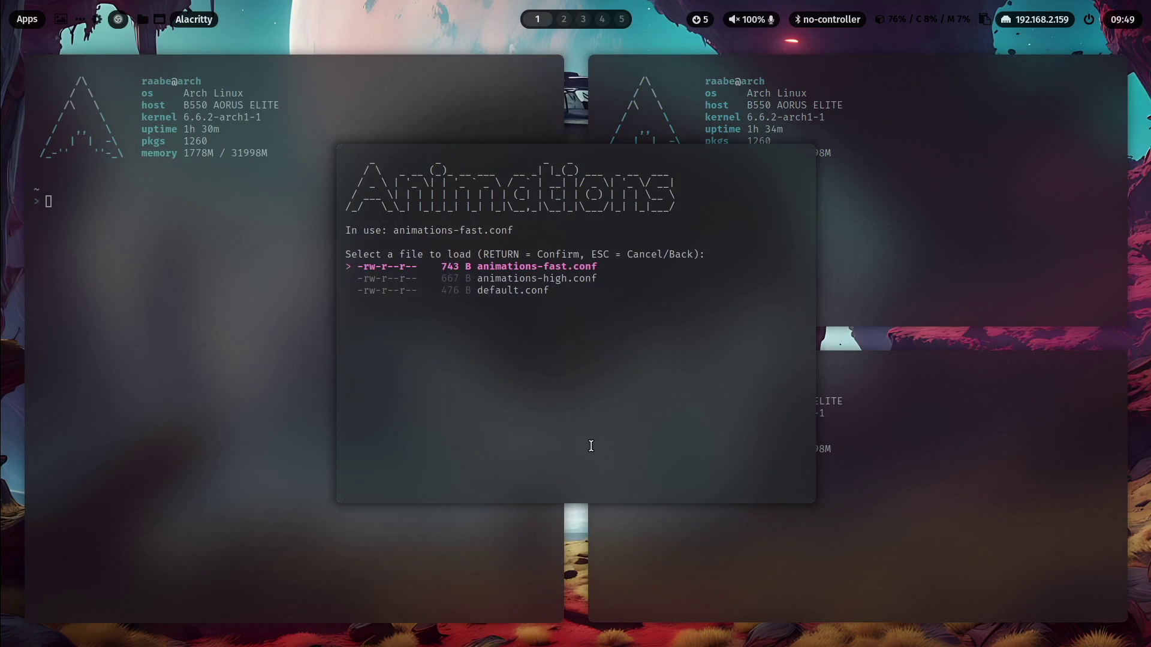
key(Down)
key(Down)
key(Return)
key(super+2)
key(super+1)
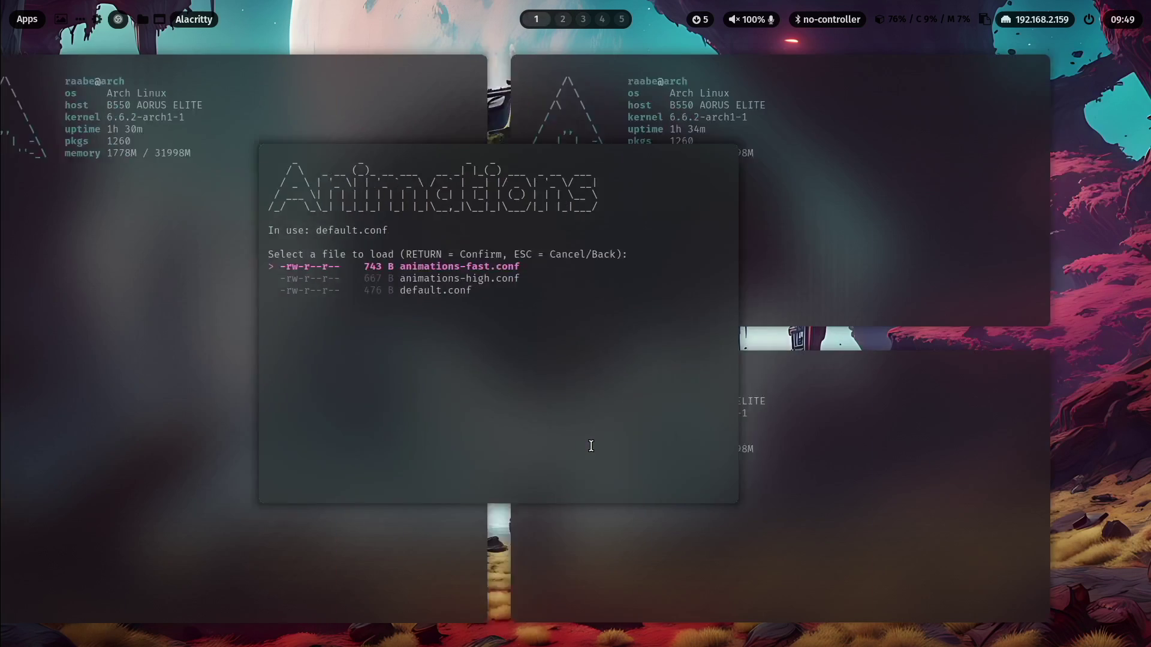
key(super+2)
key(super+1)
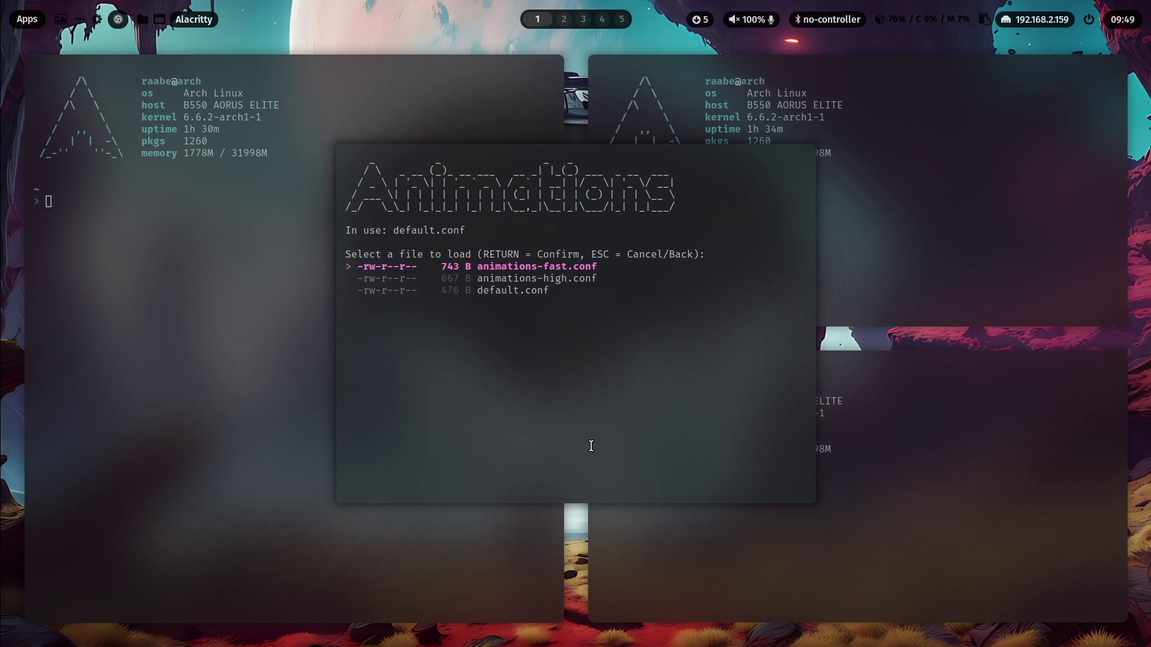
- Load animations-high.conf and test it with a new terminal and a switch to workspace 2
key(Down)
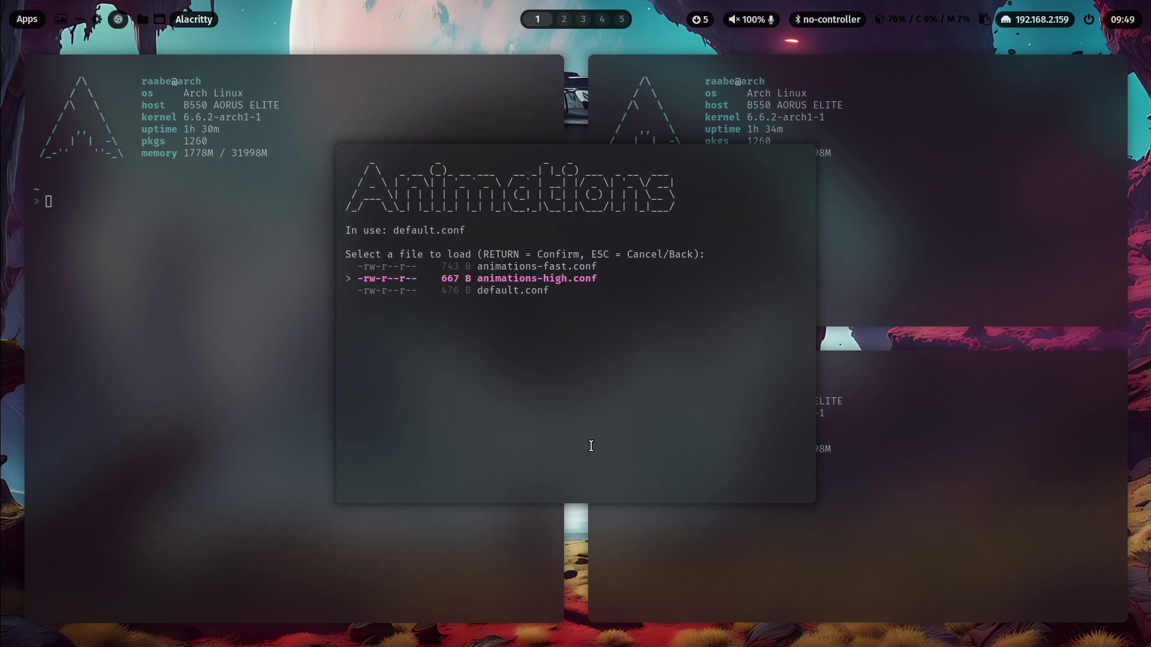
key(Return)
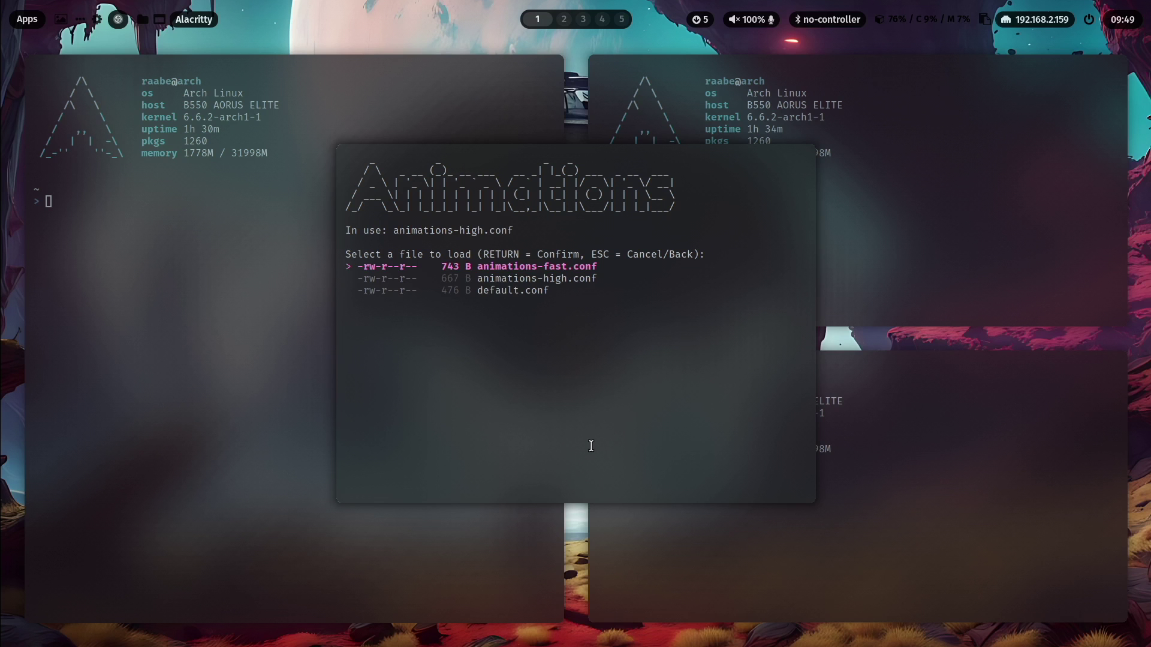
key(super+Return)
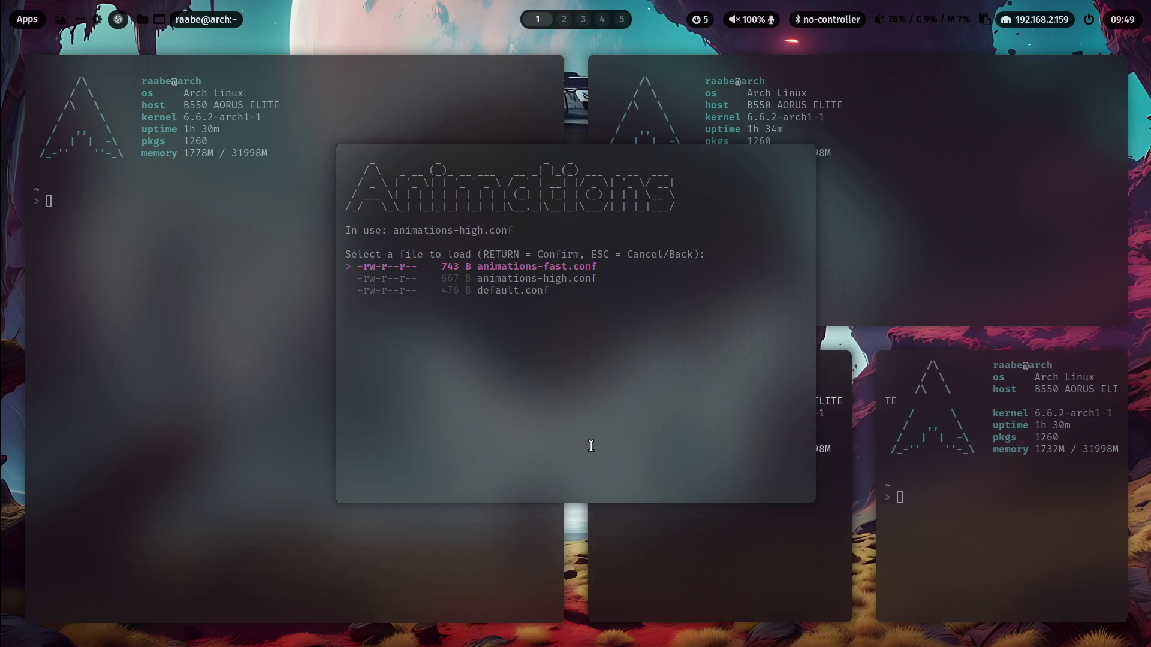
key(super+2)
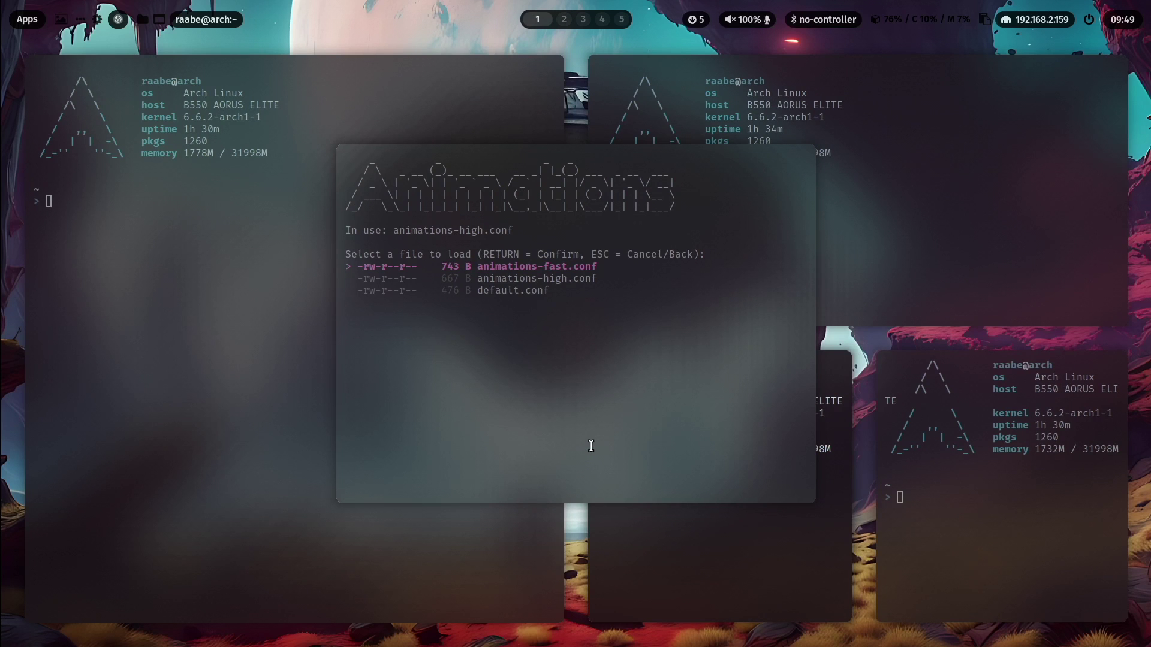
- Apply the no-border.conf window profile under Windows, then move to the Settings menu's exit entry
key(Escape)
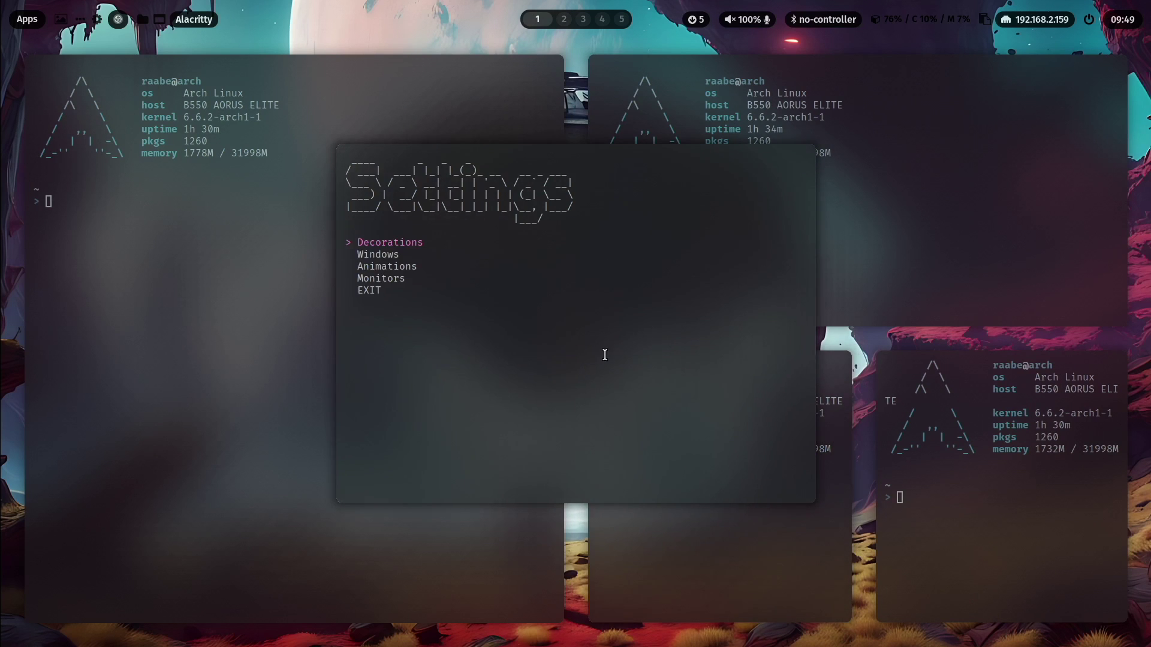
key(Down)
key(Down)
key(Return)
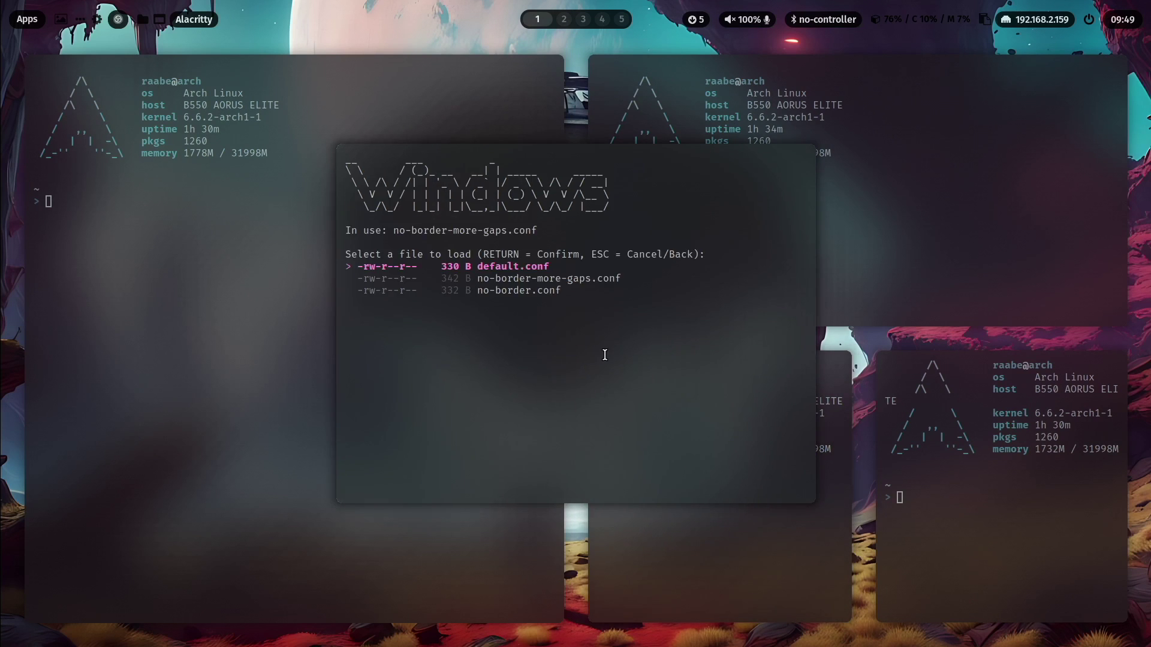
key(Down)
key(Down)
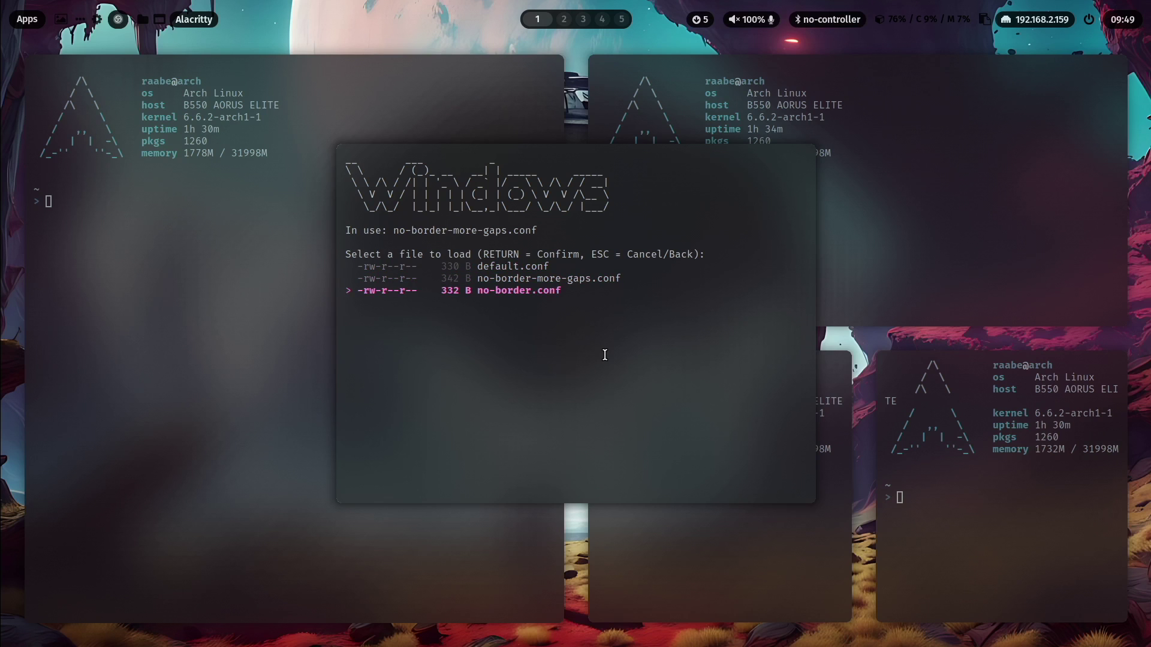
key(Return)
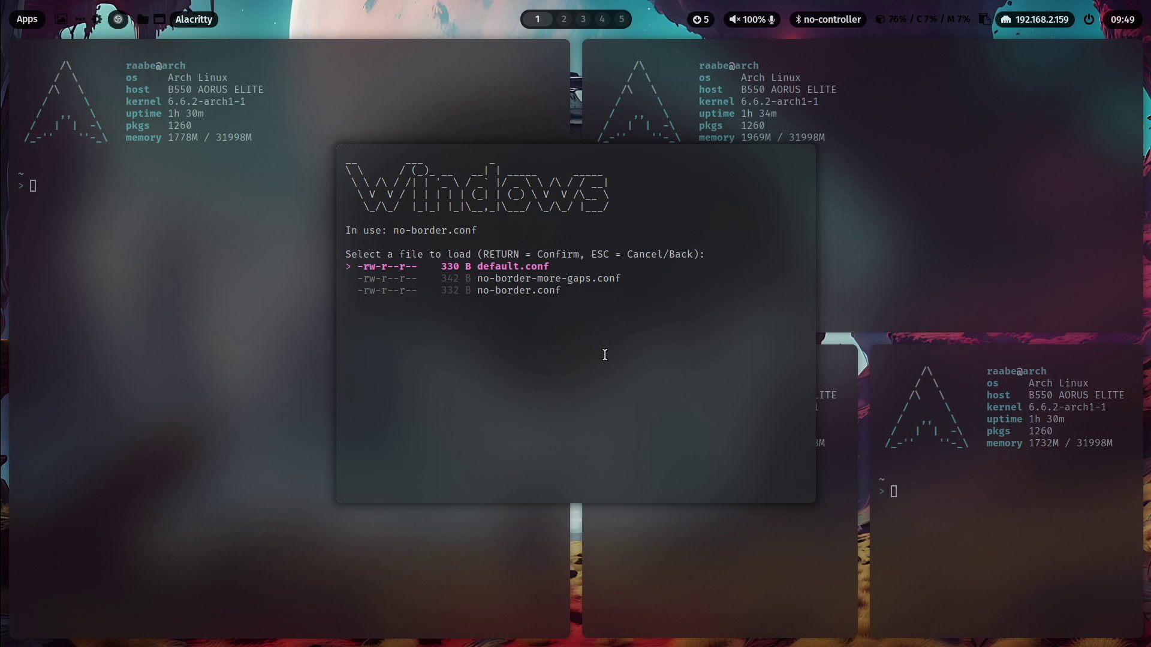
key(Escape)
key(Down)
key(Down)
key(Down)
key(Down)
key(Up)
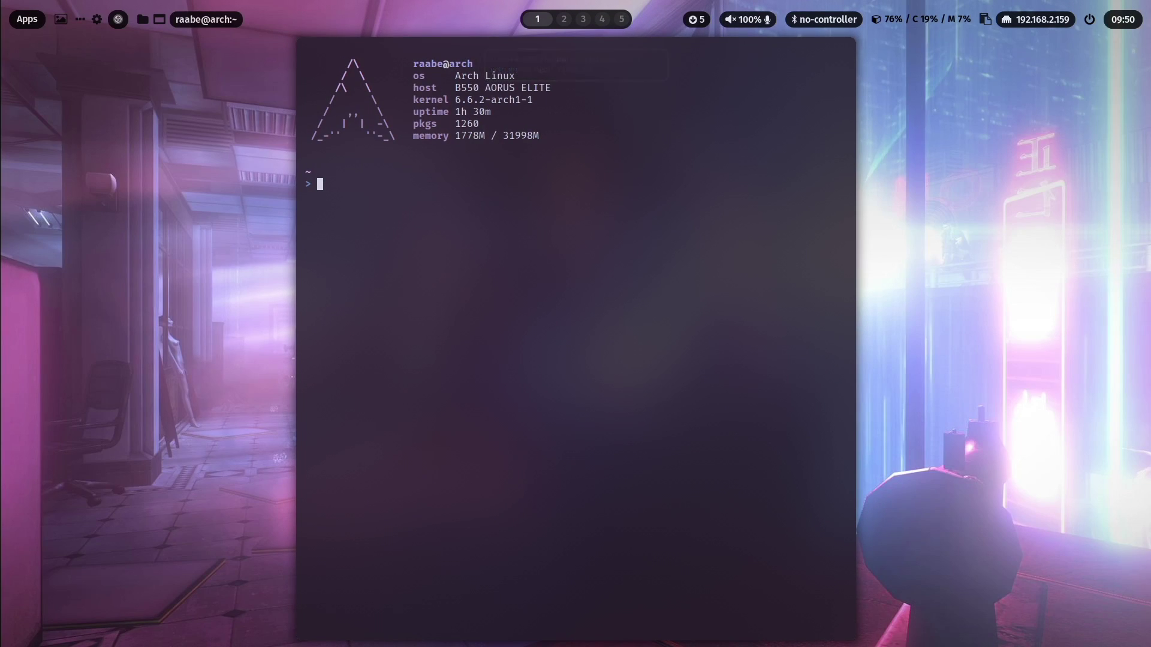
- Make the terminal wide and short at the upper left, and float a second terminal at the lower right
drag(837, 621, 1045, 367)
drag(818, 129, 578, 154)
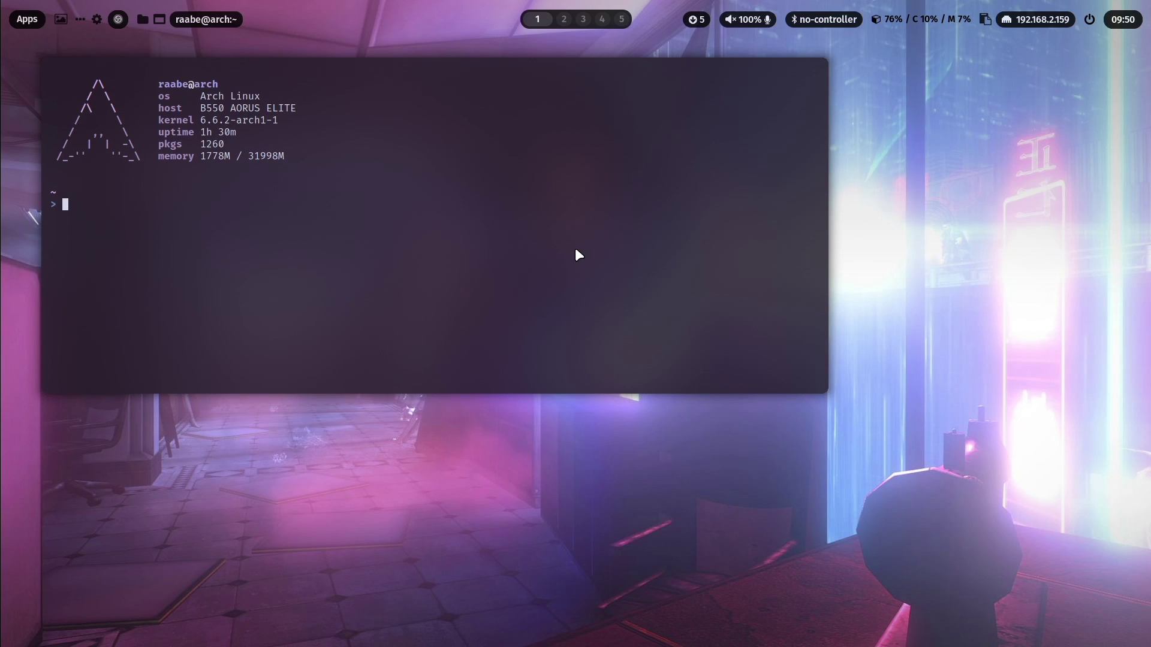
key(super+Return)
key(super+t)
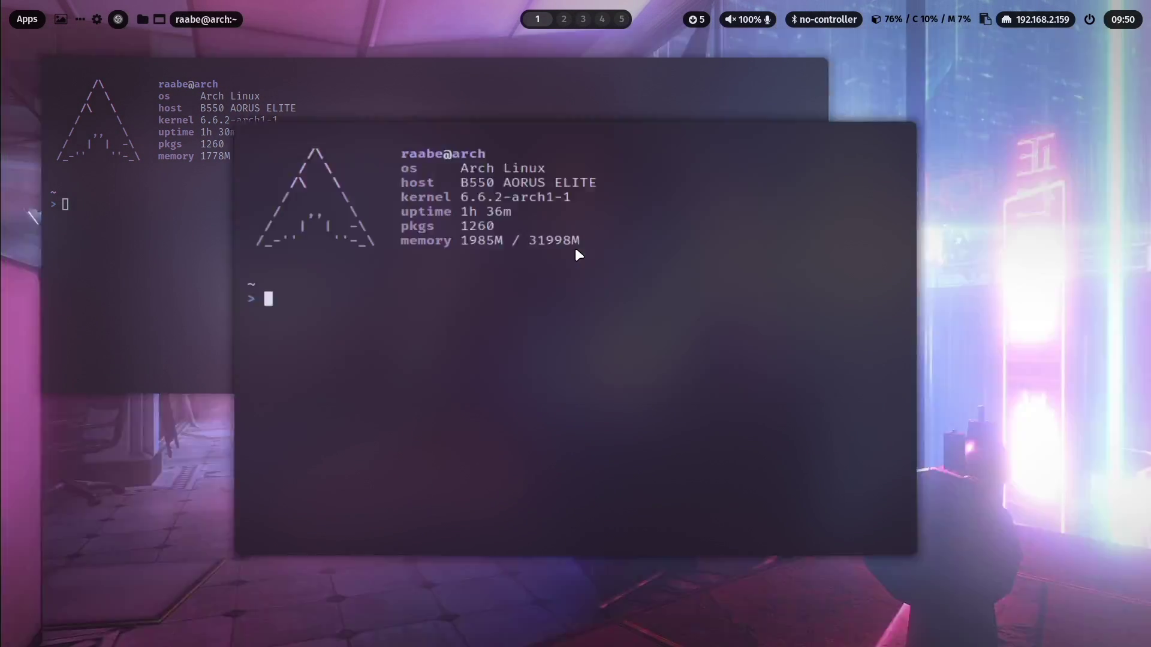
drag(548, 301, 849, 372)
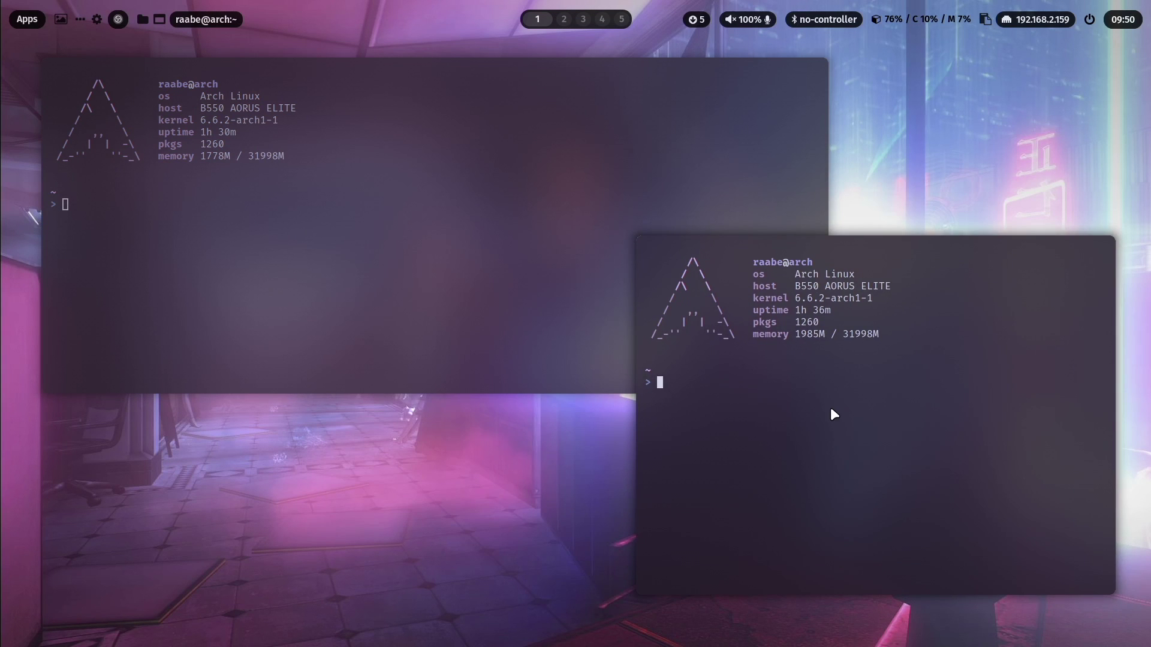
- Open Chromium as a floating window and move it down and left between the terminals
key(super+b)
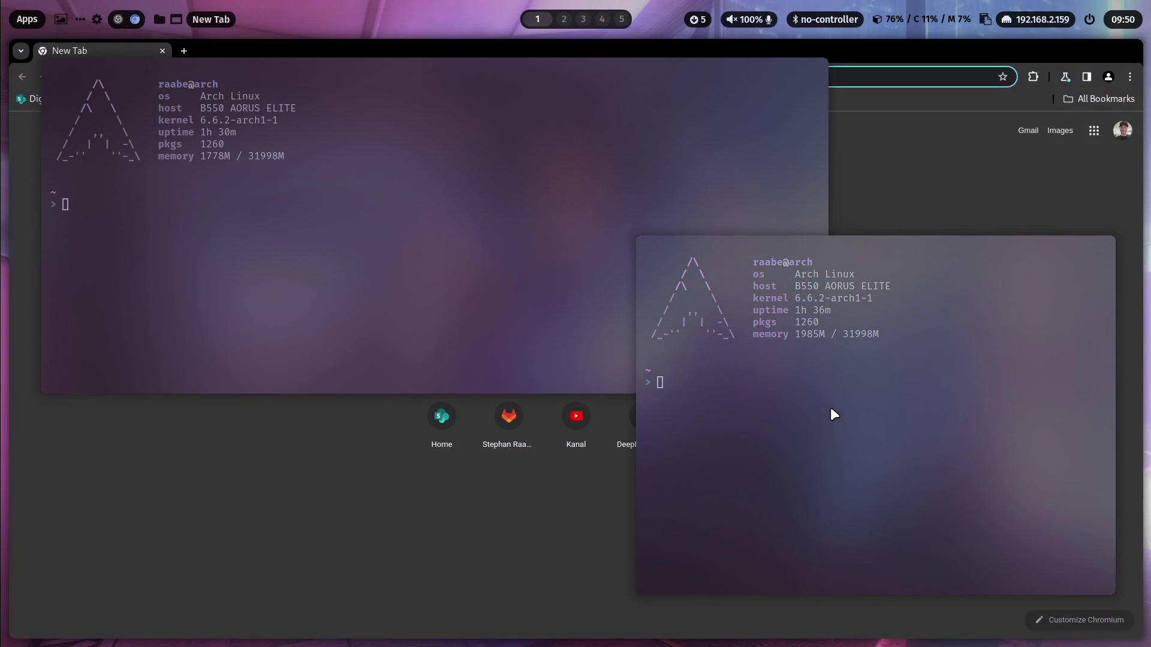
key(super+t)
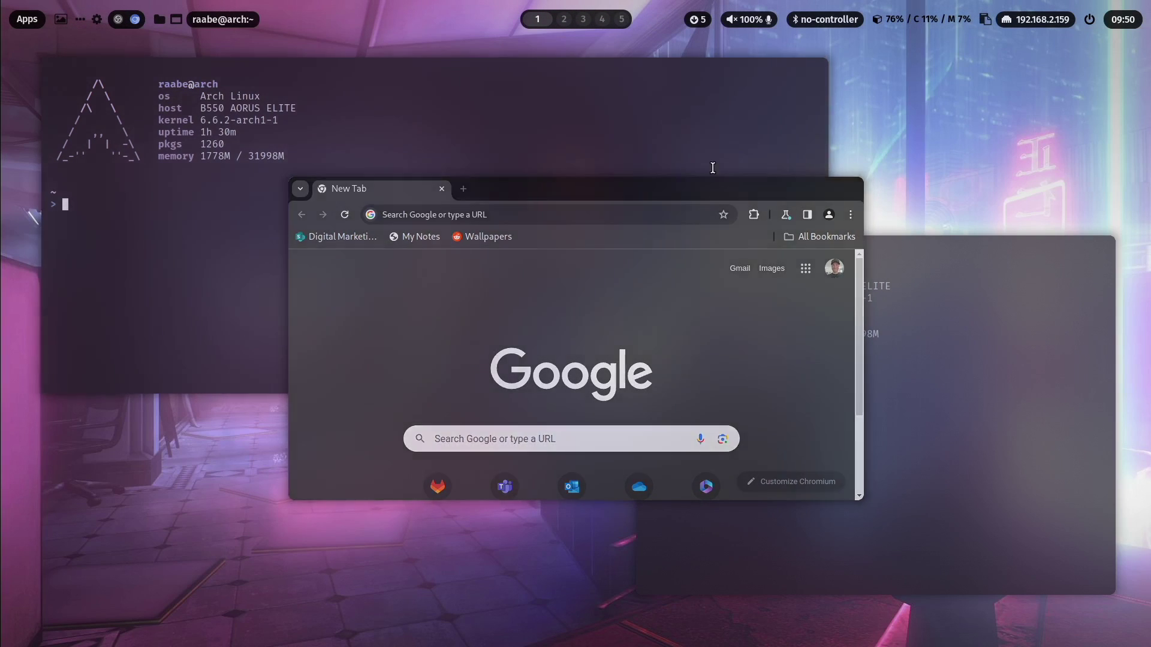
drag(486, 333, 307, 381)
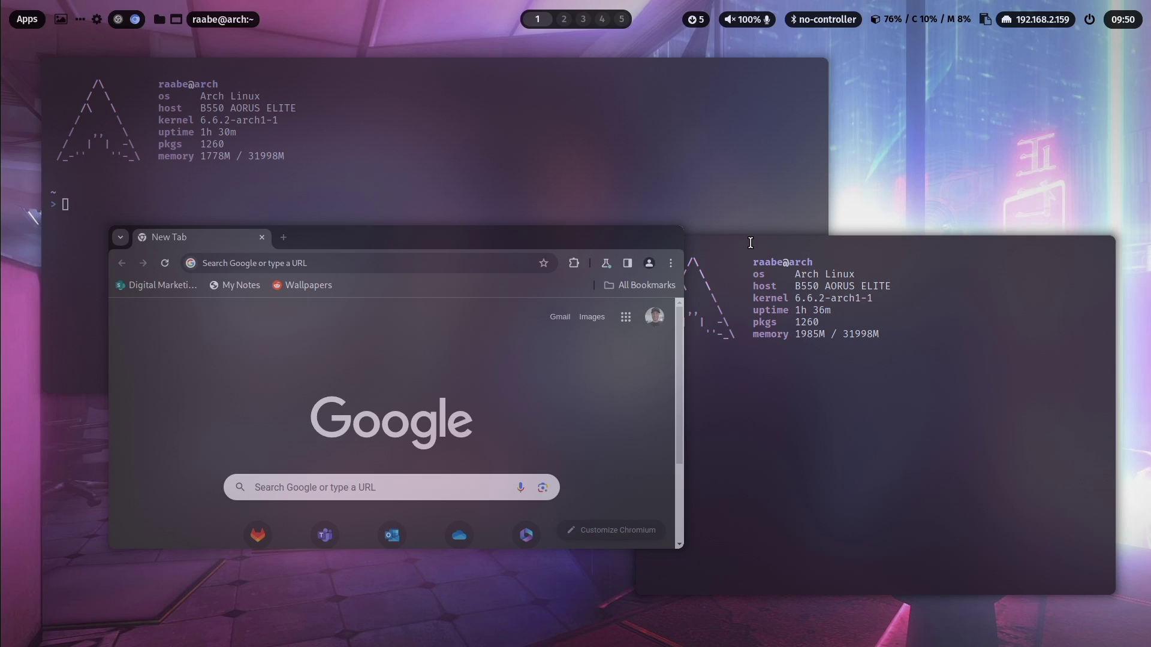
- Cycle the wallpaper twice to northern-night, return to workspace 1 and nudge the browser up-left
key(super+shift+w)
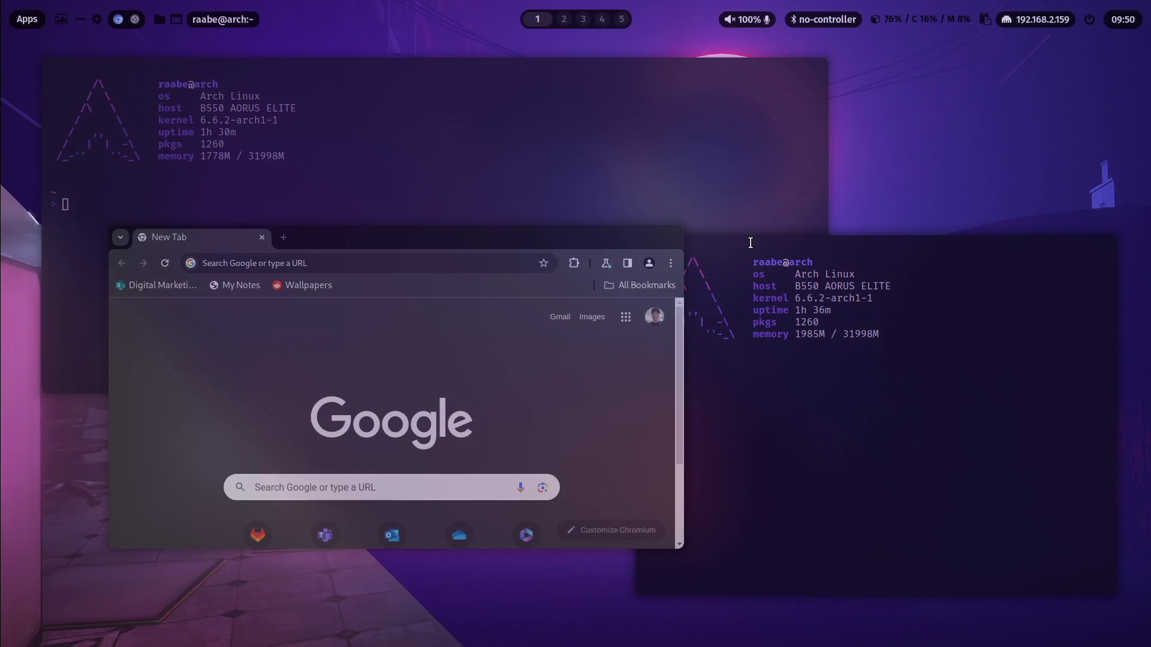
key(super+shift+w)
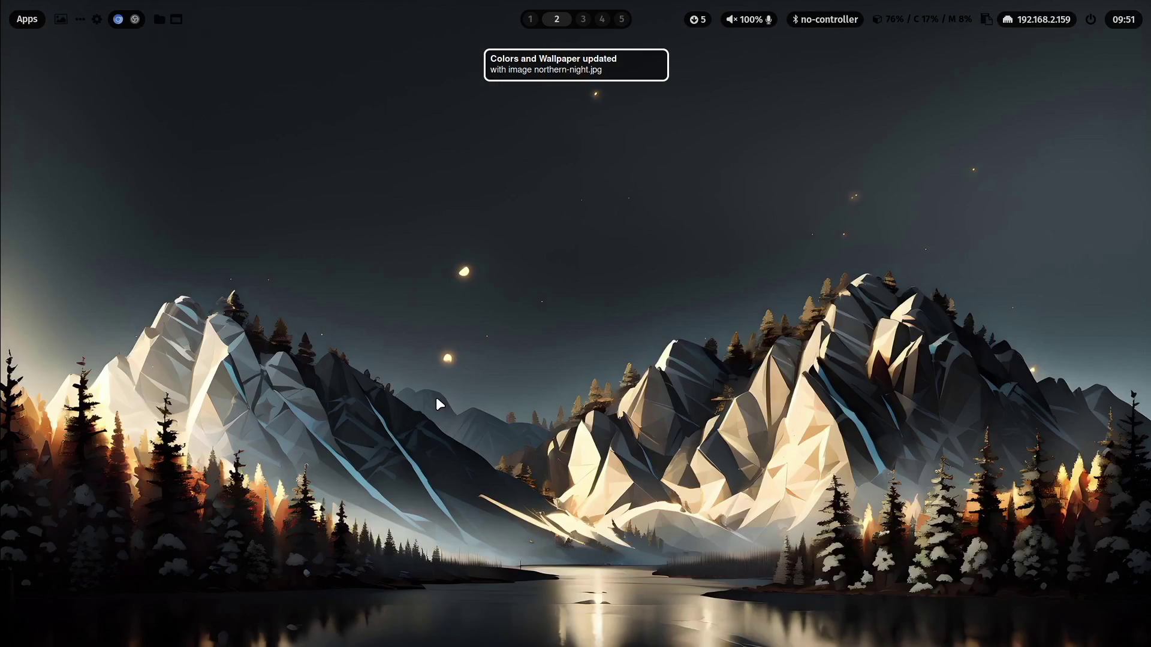
key(super+1)
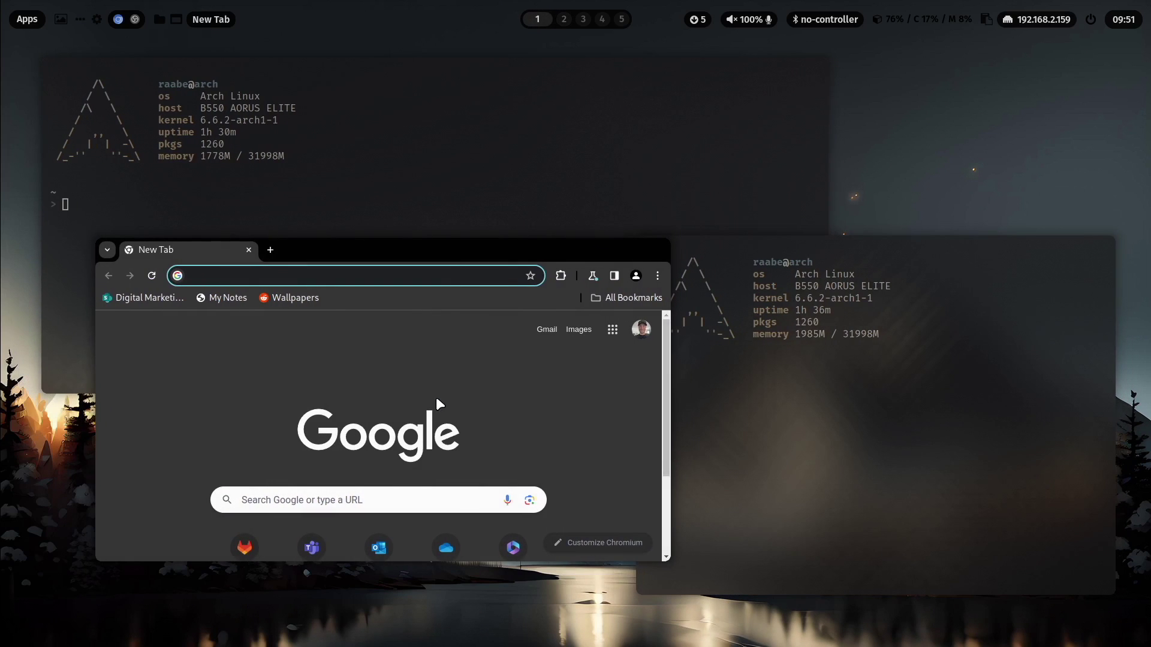
drag(565, 387, 542, 312)
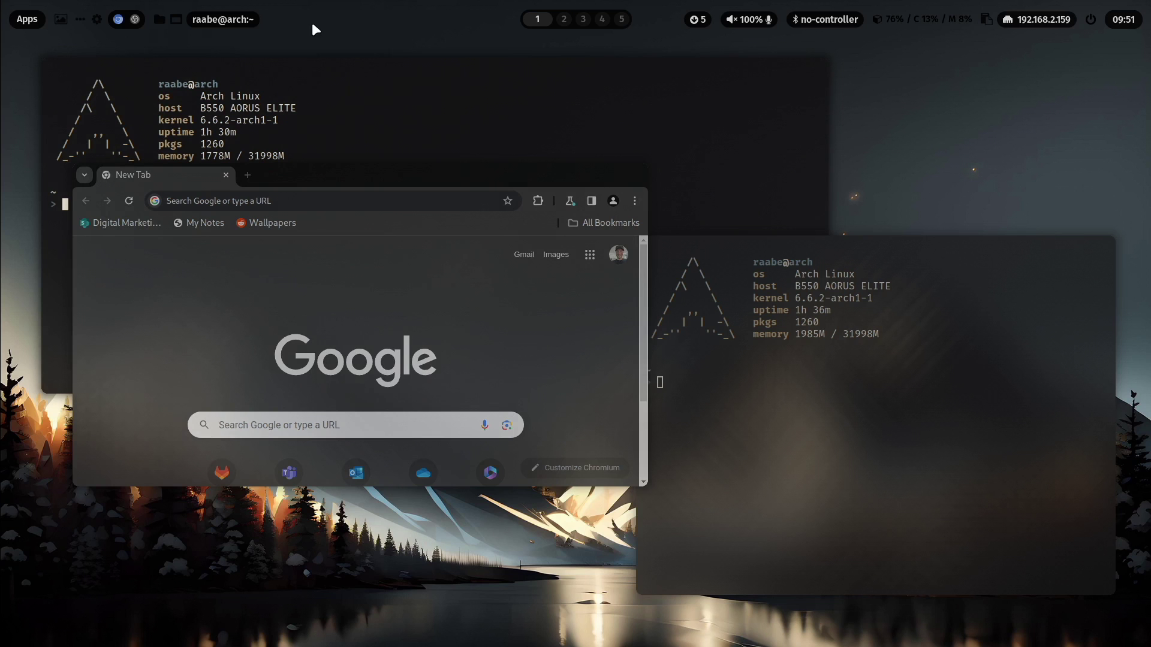
- Apply the ML4W Blur Black theme, found by searching 'bla' in the theme picker
key(super+shift+t)
text(bla)
key(Down)
key(Up)
key(Down)
key(Return)
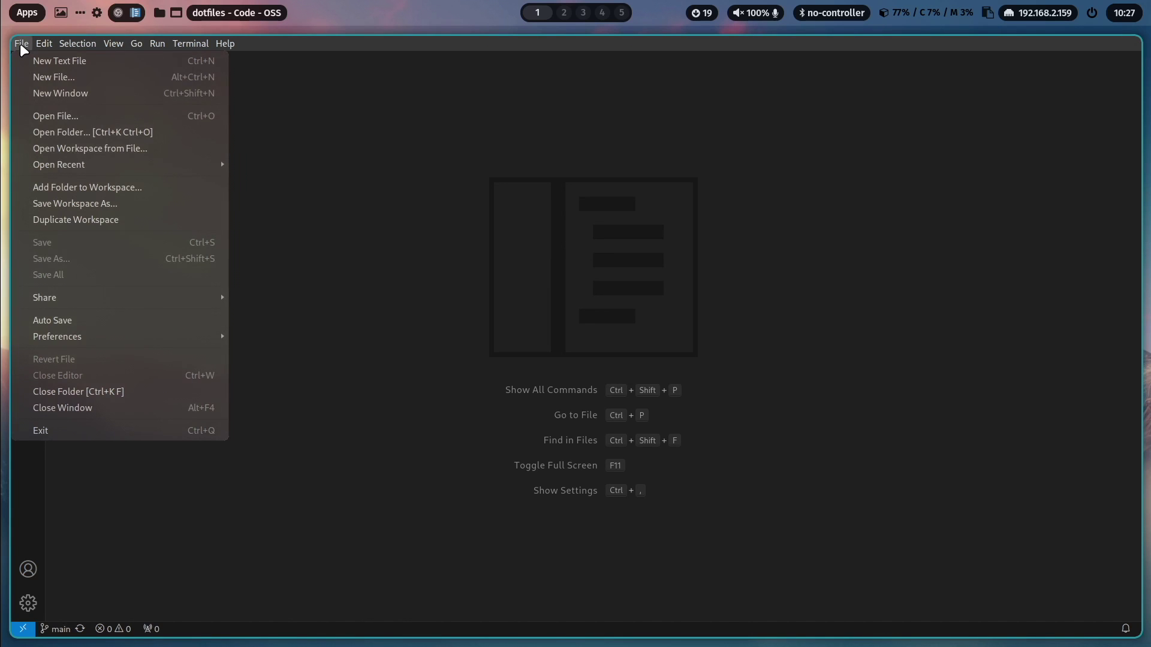
- Open the ~/dotfiles folder as the Code - OSS workspace
click(85, 133)
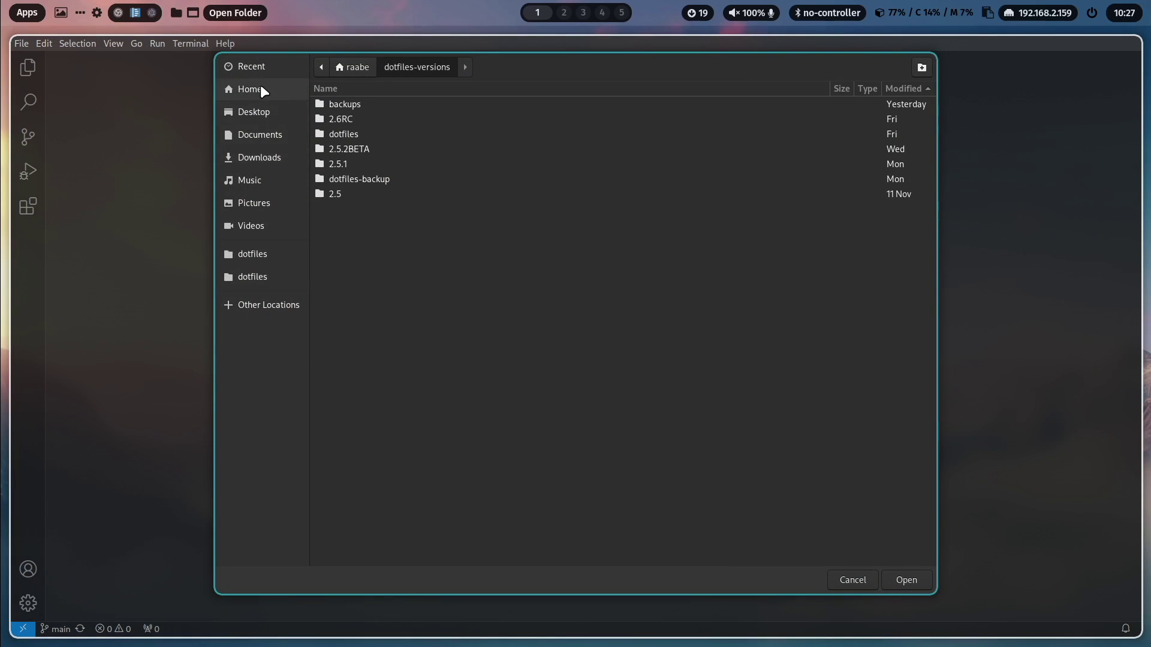
click(262, 90)
click(351, 190)
click(906, 581)
- Expand hypr > conf > decorations and open default.conf, bringing up its file actions
click(64, 147)
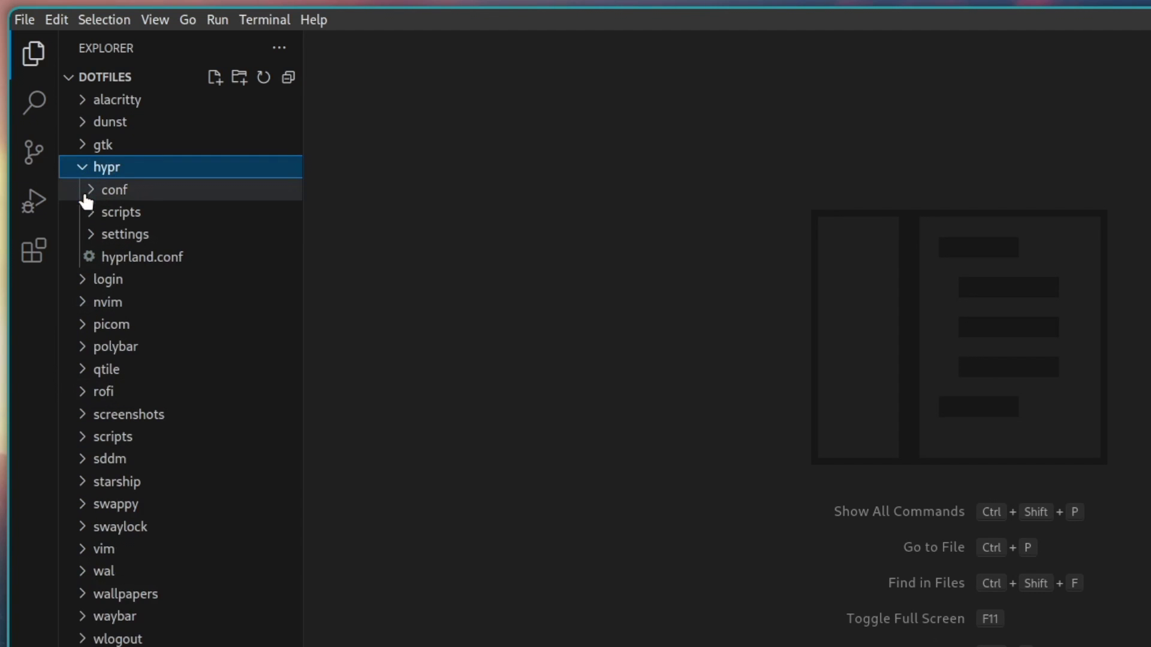
click(91, 195)
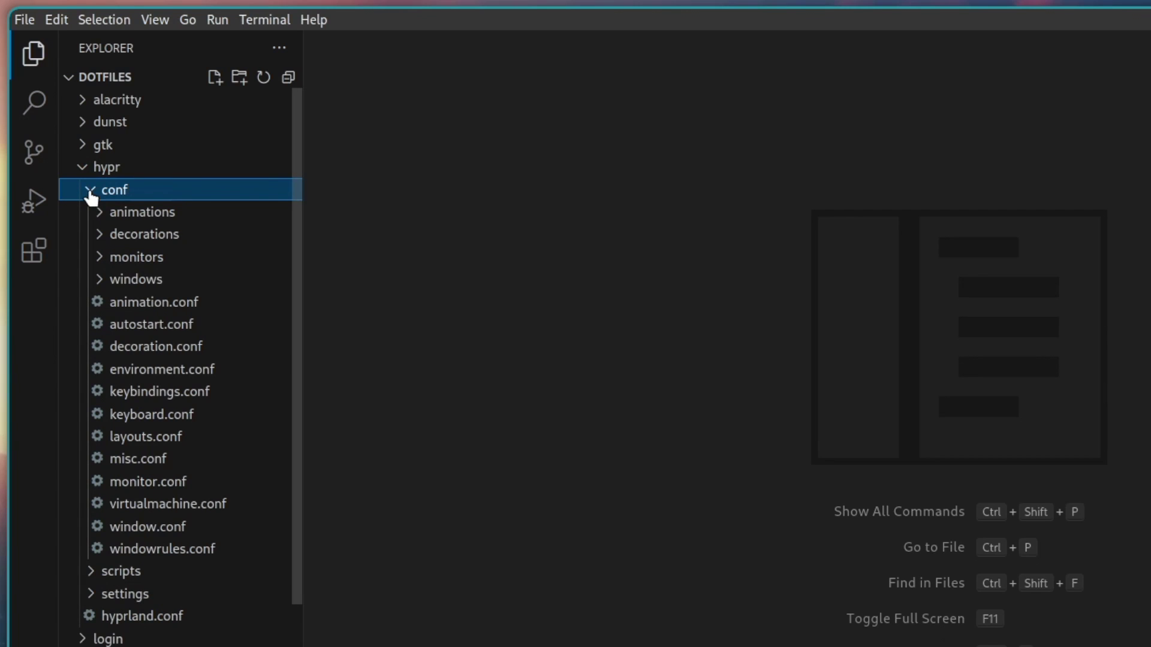
click(100, 237)
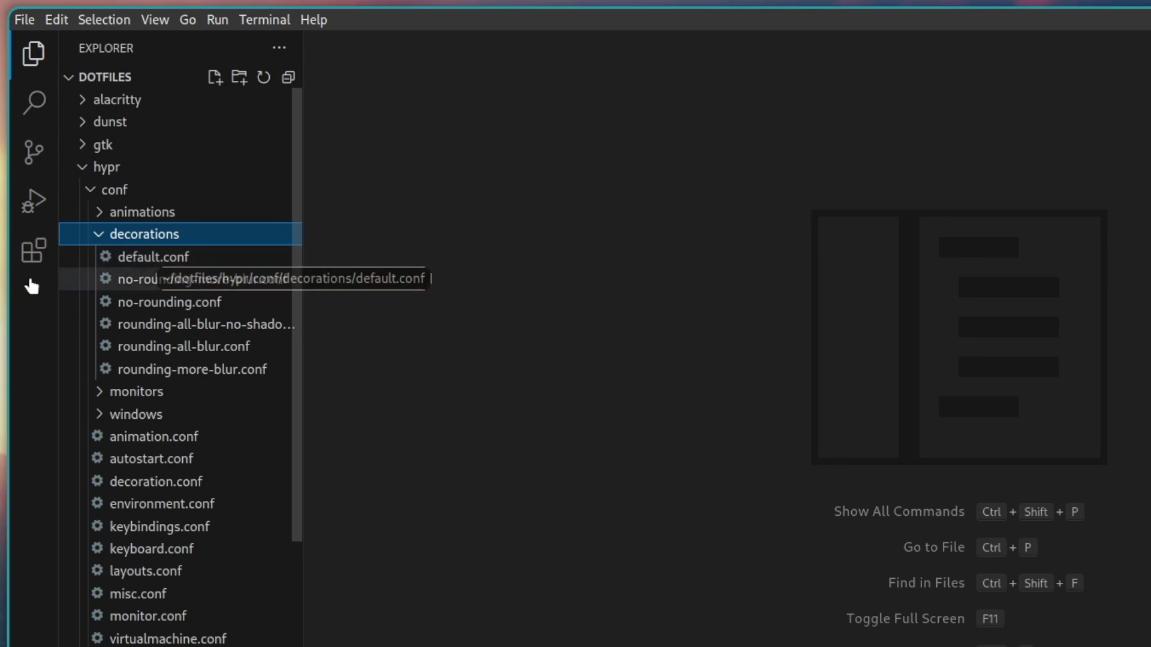
click(154, 265)
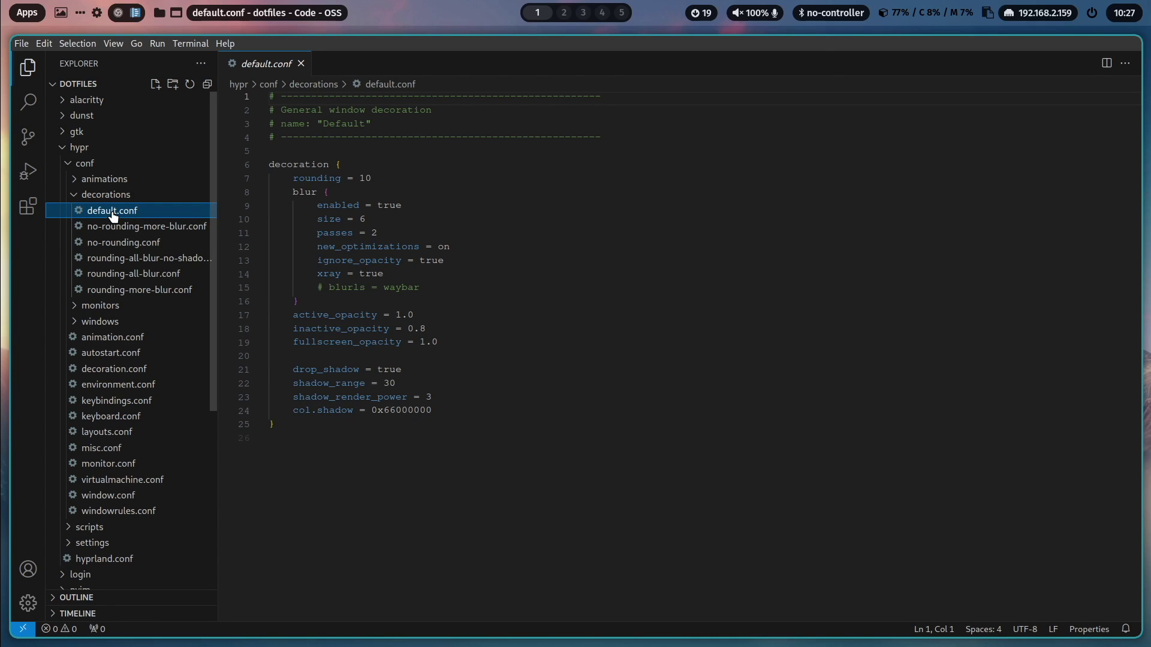
right_click(113, 215)
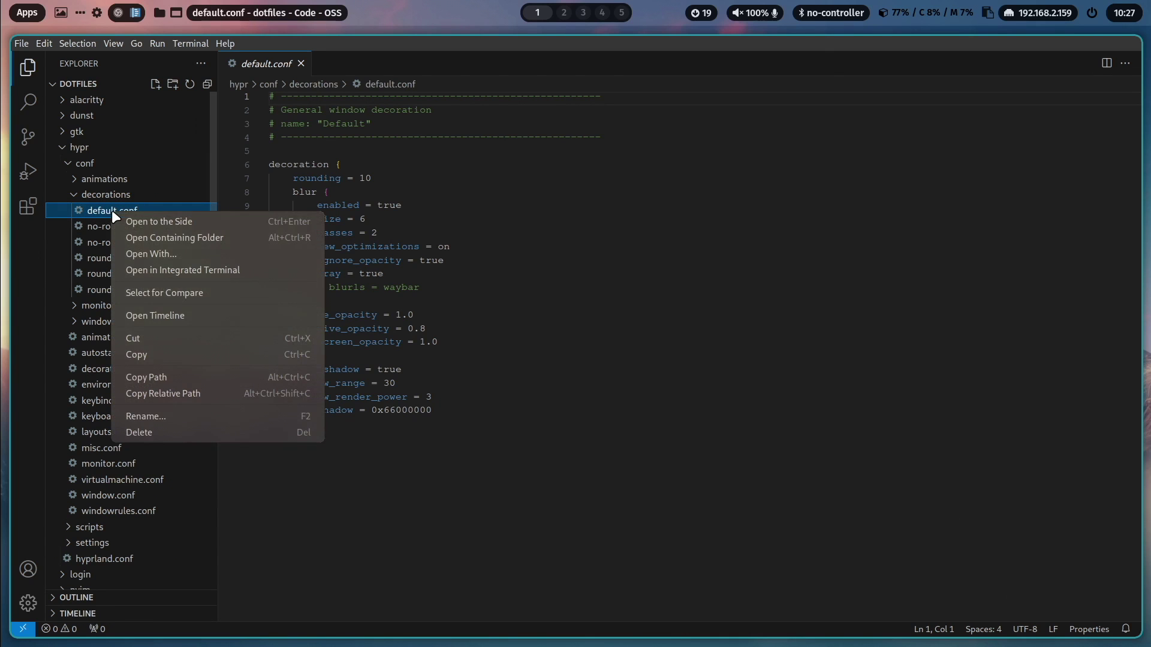
- Copy default.conf and paste it into the decorations folder as default copy.conf
click(142, 354)
right_click(113, 191)
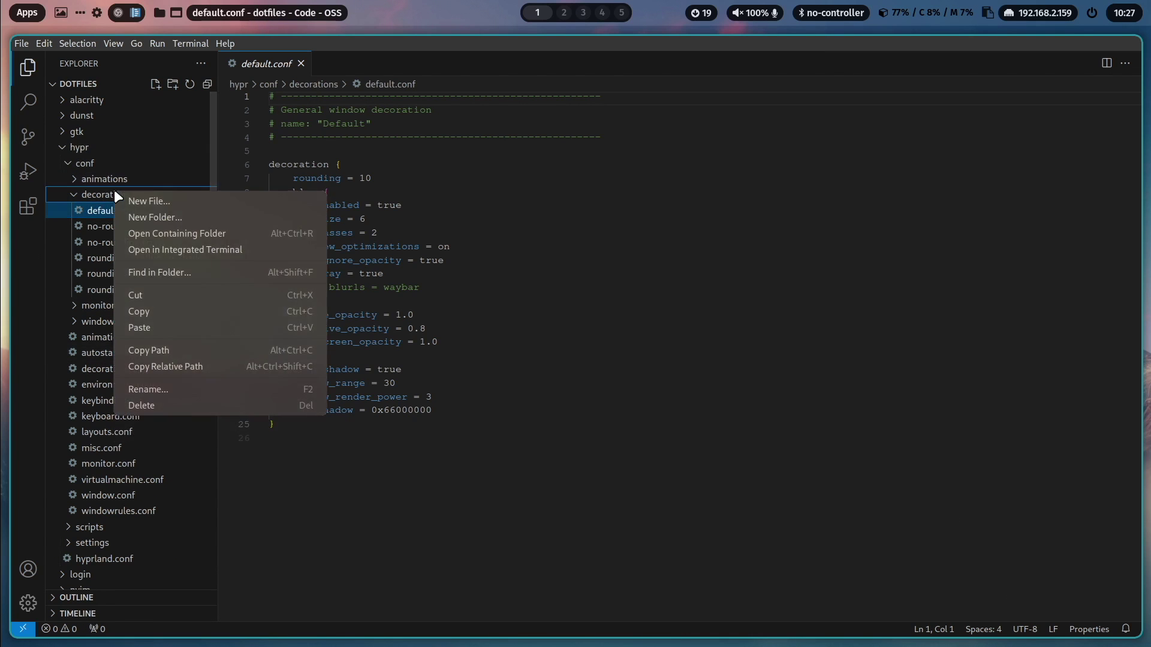
click(146, 328)
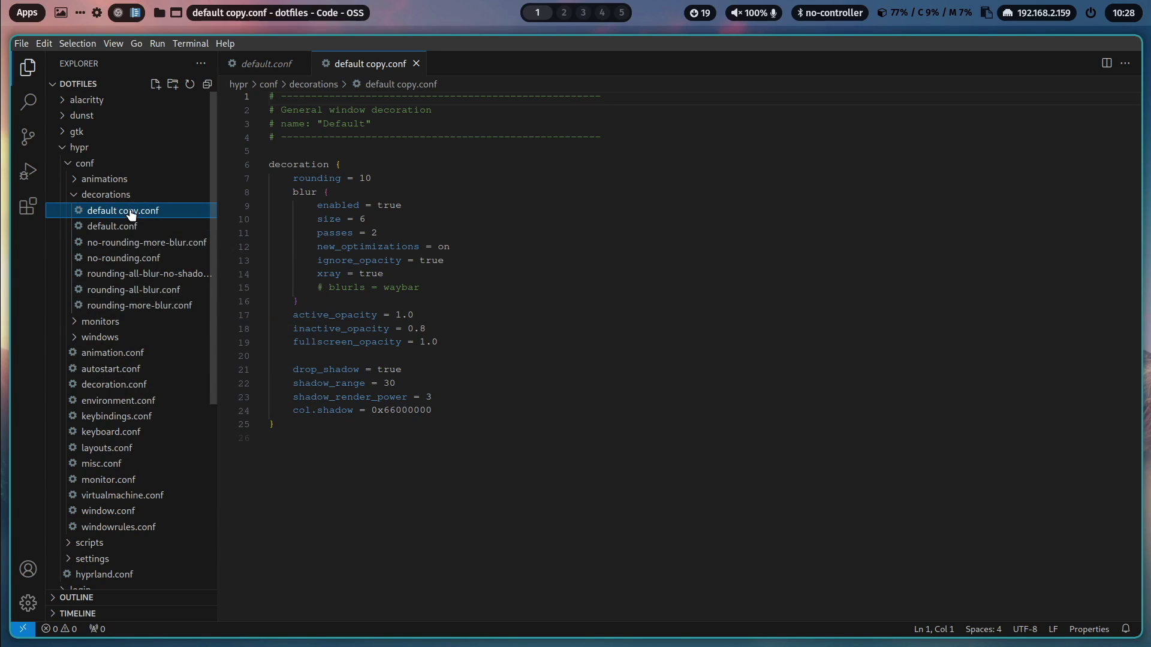
- Rename default copy.conf to custom-variation.conf
right_click(129, 210)
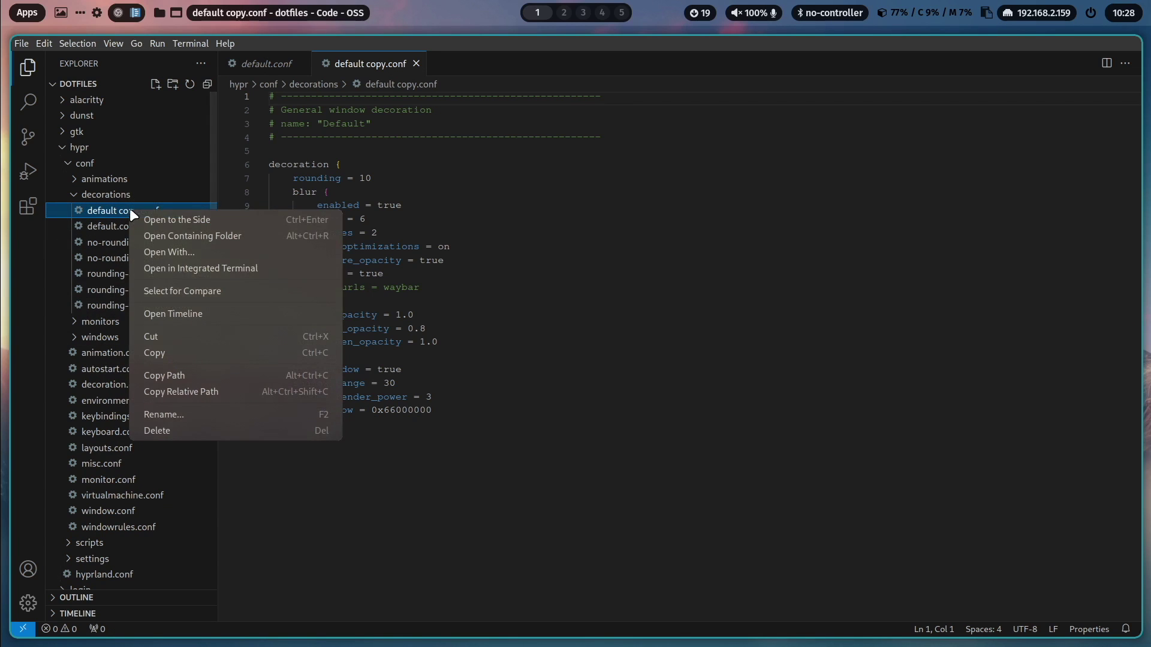
click(184, 414)
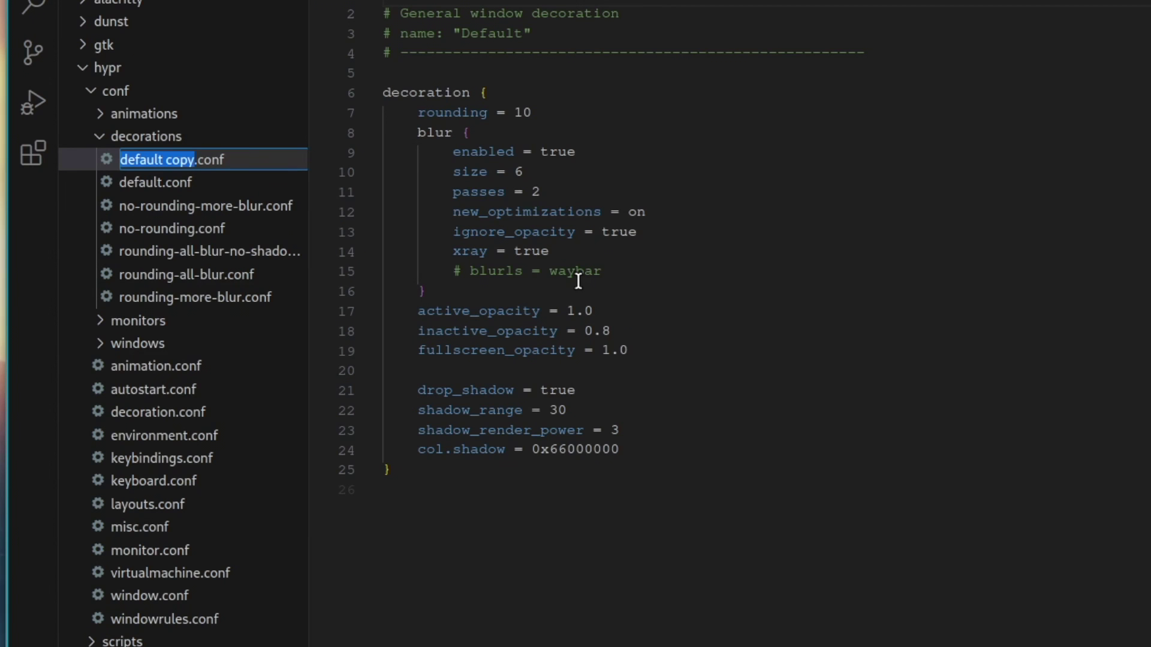
text(custom-v)
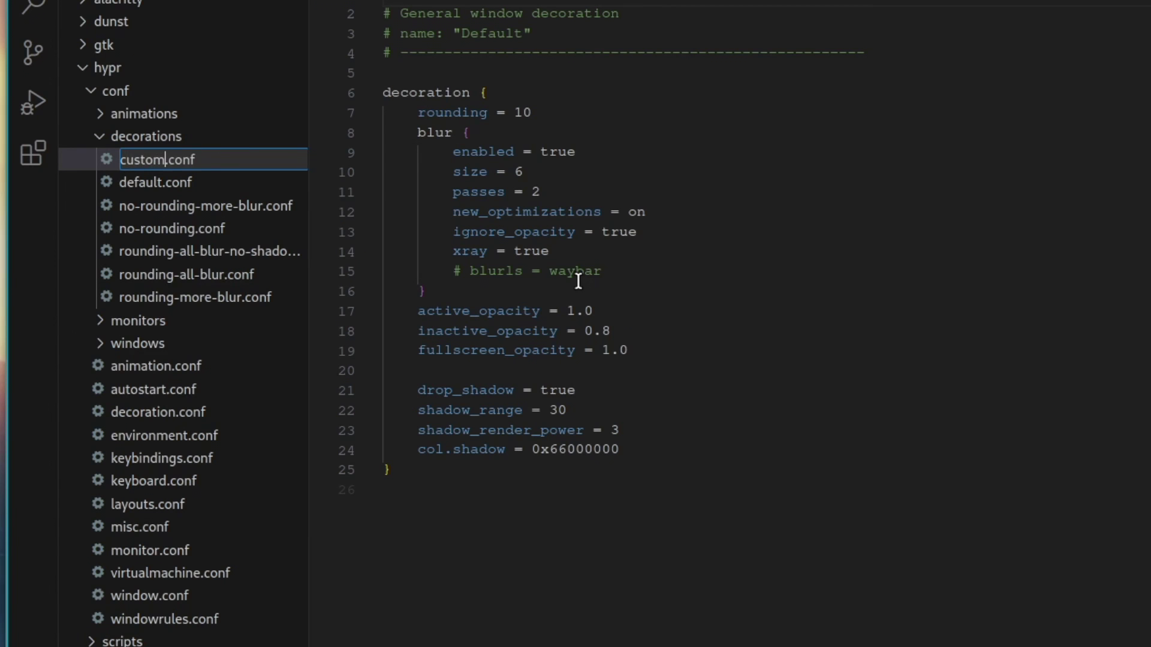
text(ariation)
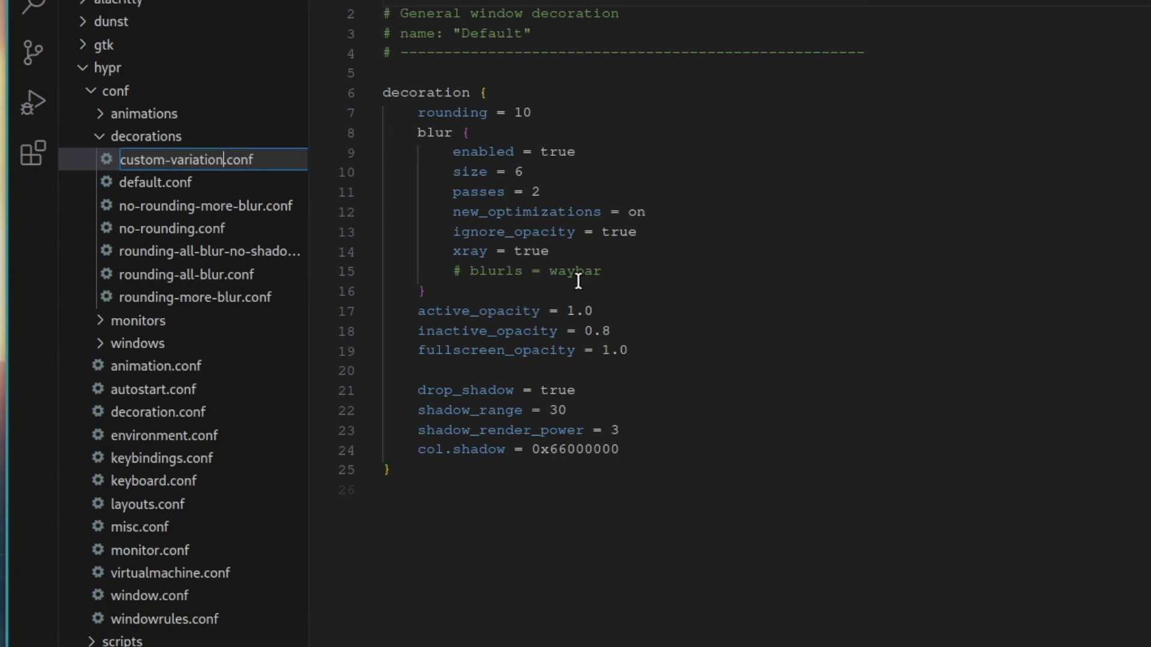
key(Return)
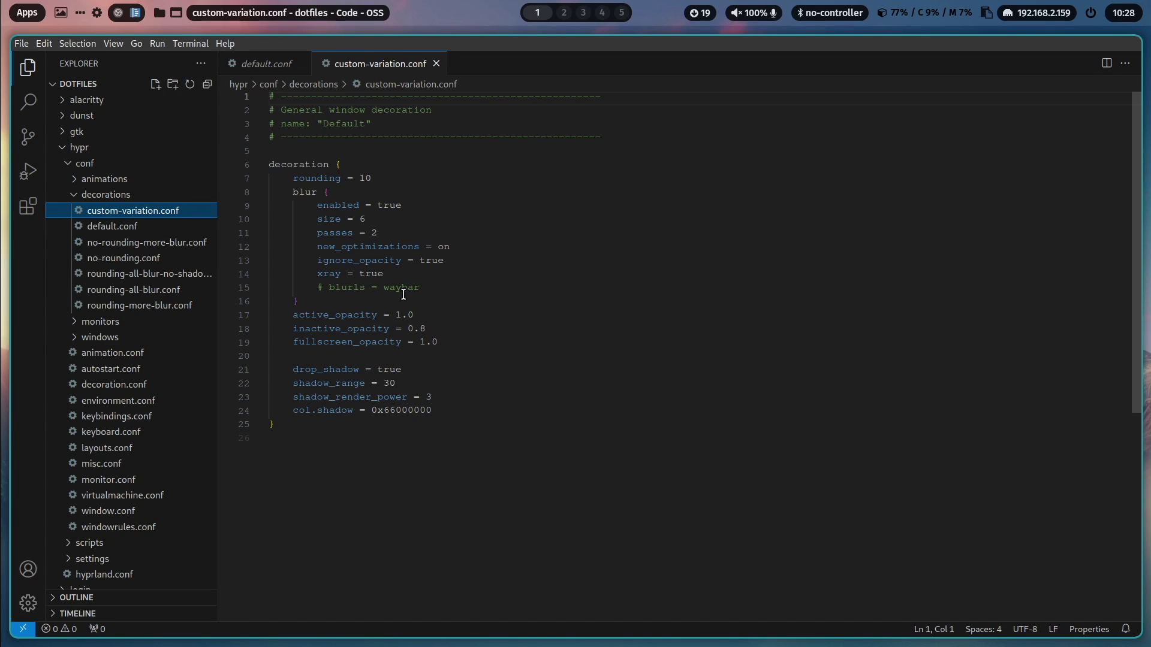
- Change rounding from 10 to 20 and set drop_shadow to false
click(370, 178)
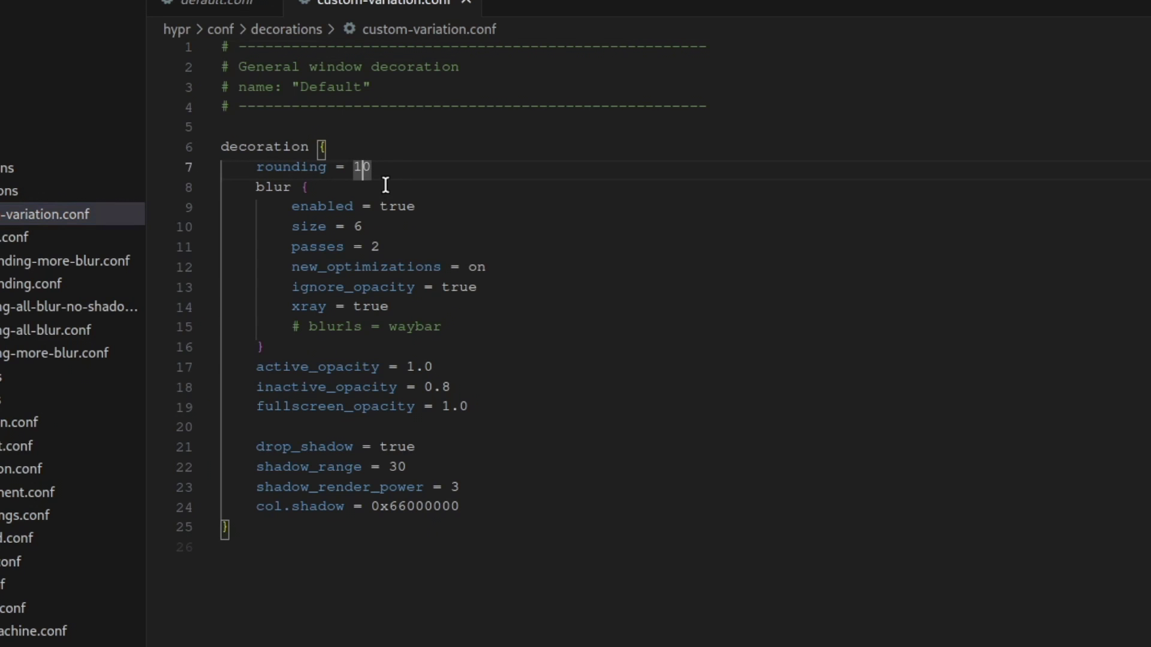
text(2)
click(380, 452)
key(Delete)
key(Delete)
key(Delete)
text(false)
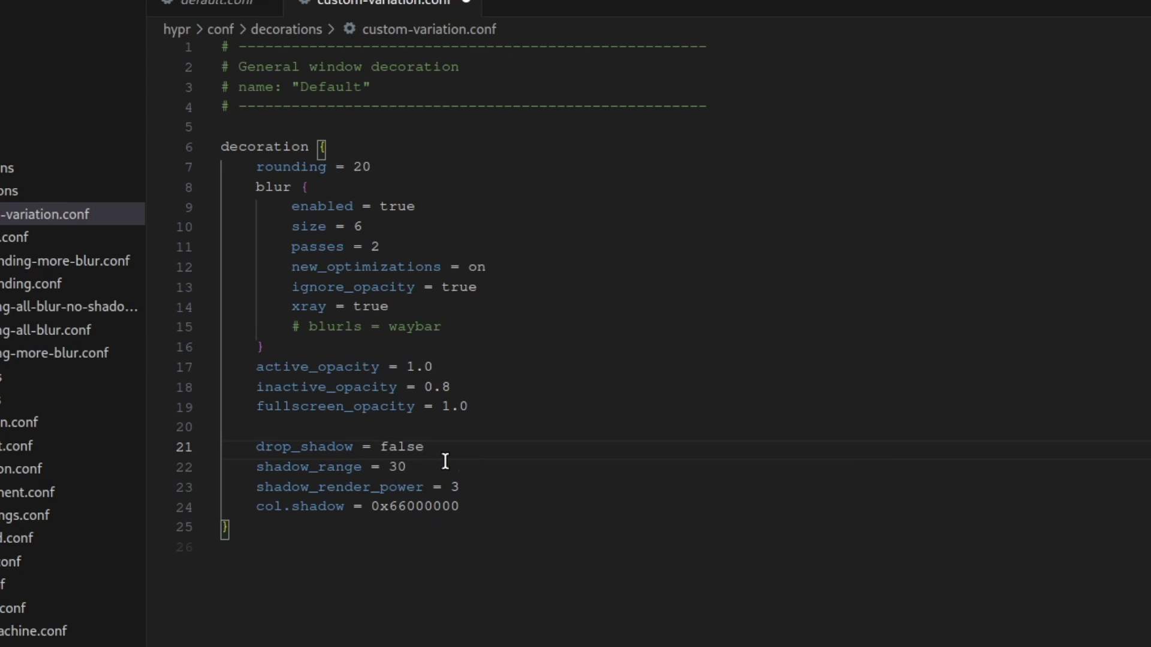
- Set active_opacity to 0.8 and inactive_opacity to 0.6, then save the file
key(Up)
key(Up)
key(Up)
key(Up)
key(ctrl+d)
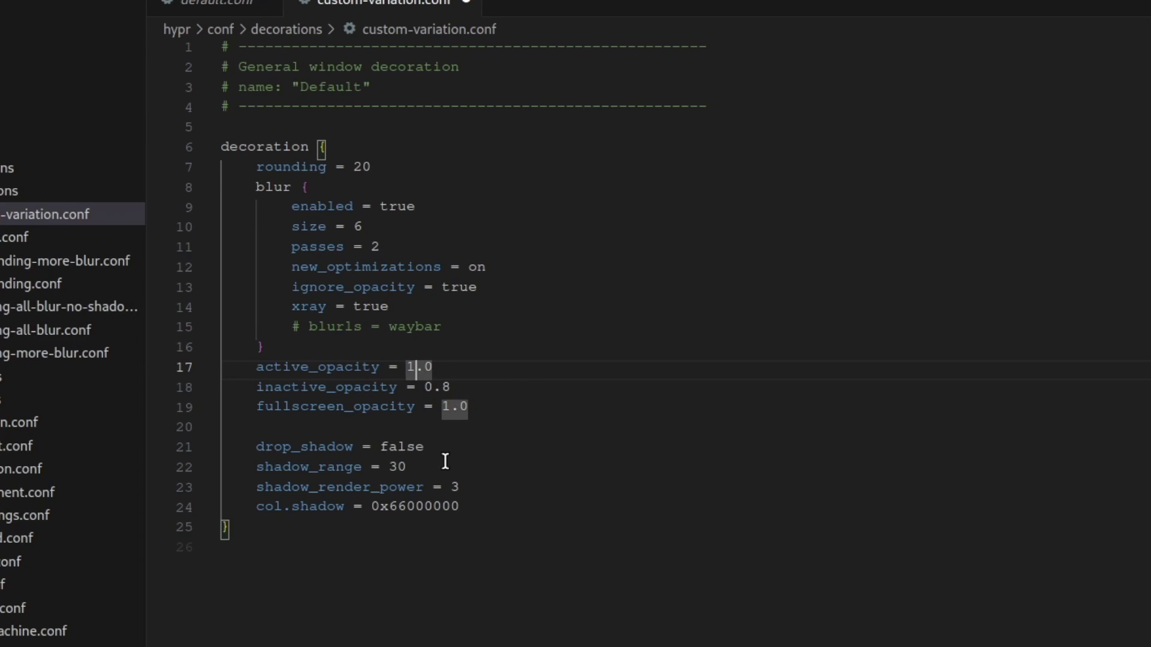
text(0.0)
key(ctrl+d)
text(0.8)
key(Down)
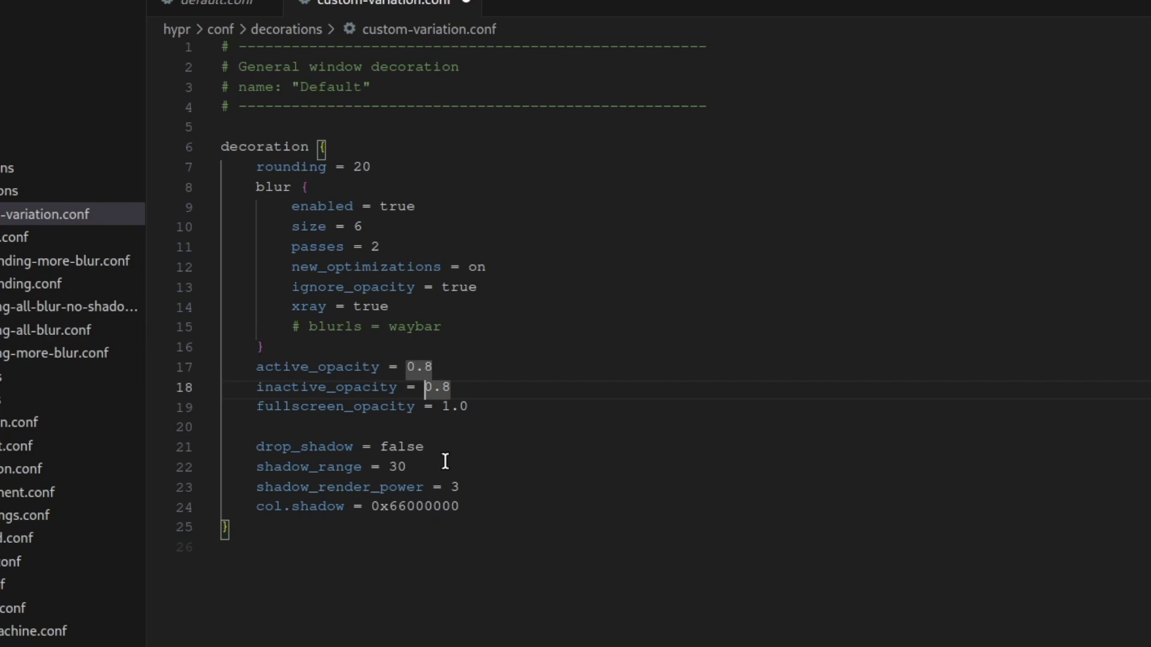
key(Right)
key(Right)
key(BackSpace)
text(6)
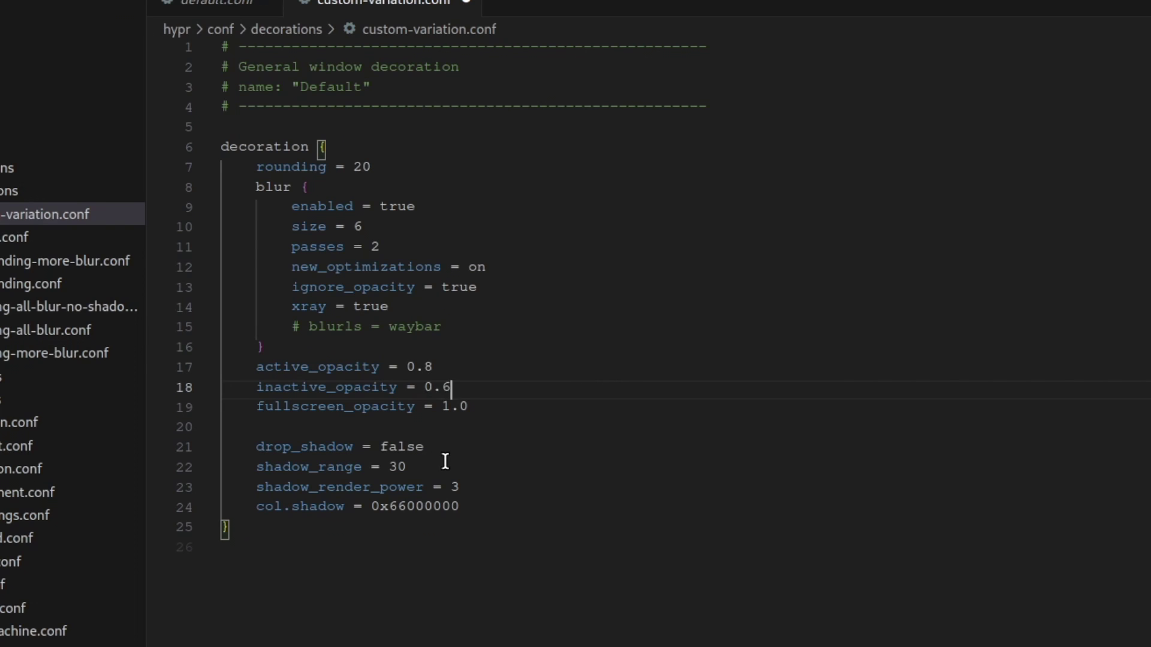
key(ctrl+s)
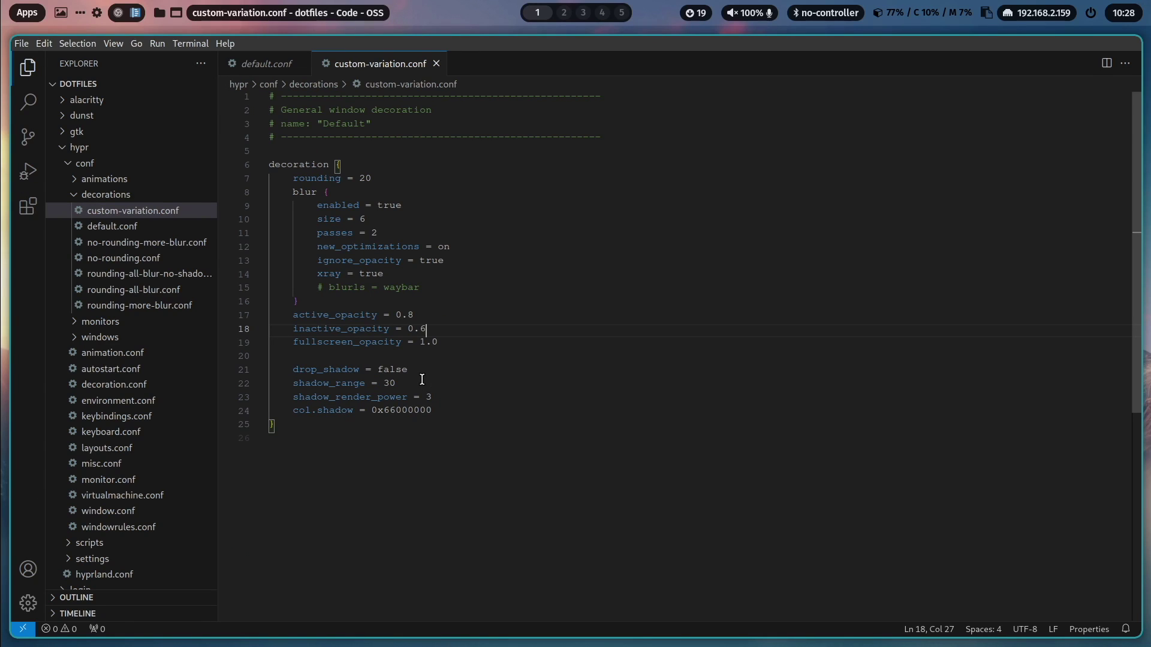
- From the top-bar settings gear, load custom-variation.conf as the active decoration
click(98, 12)
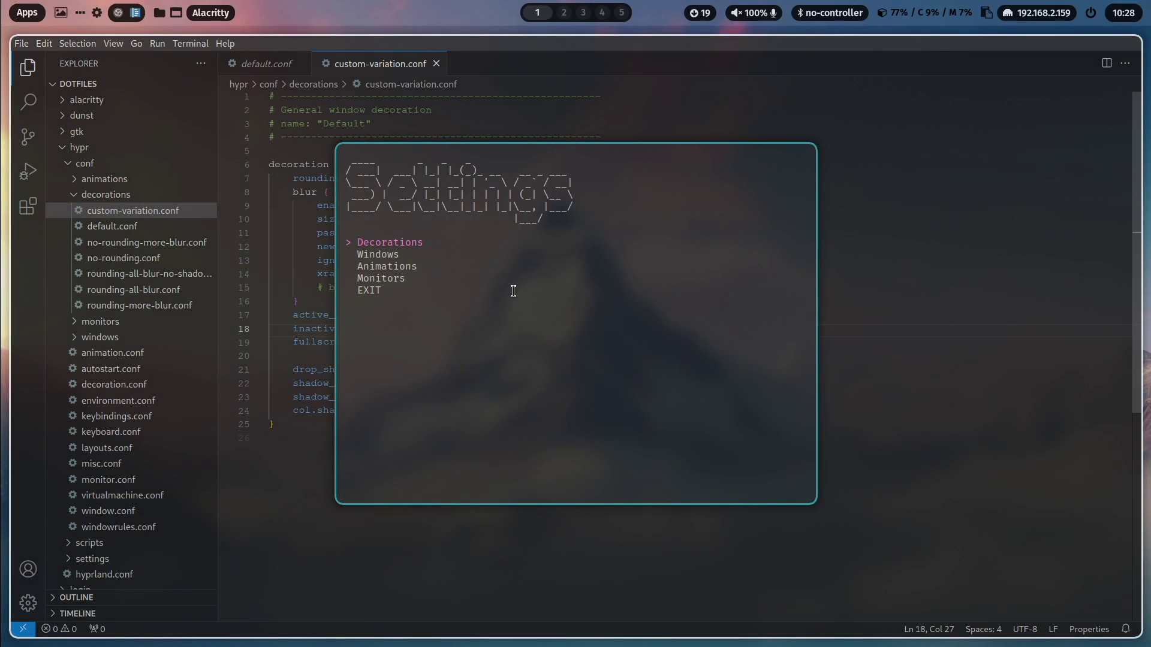
key(Return)
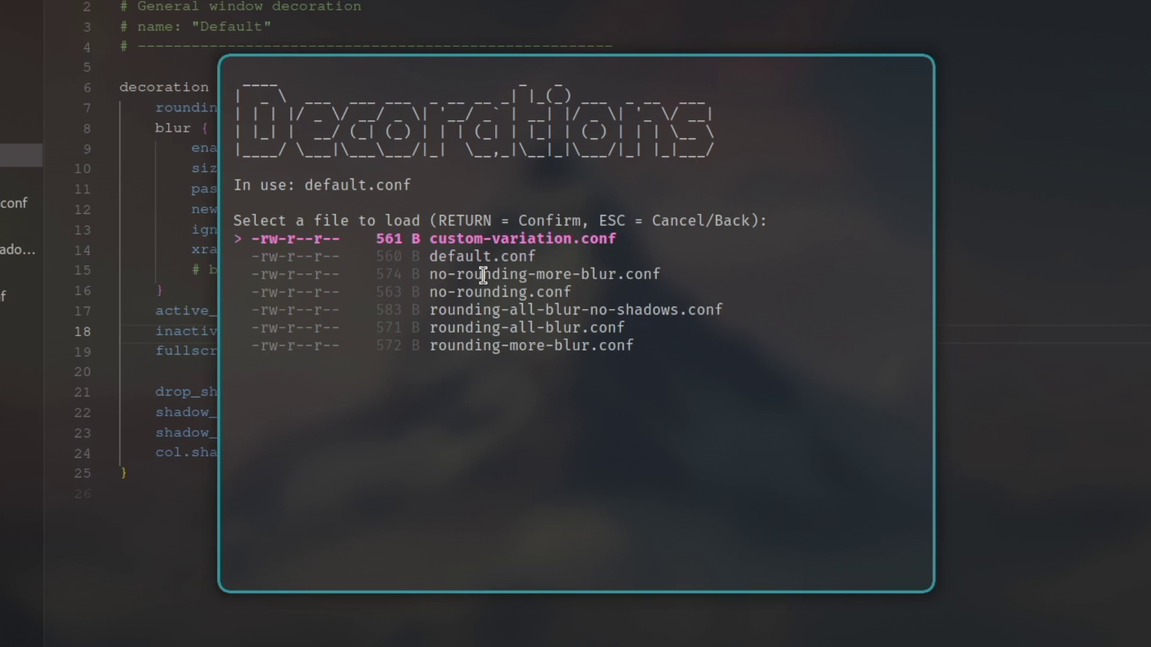
key(Return)
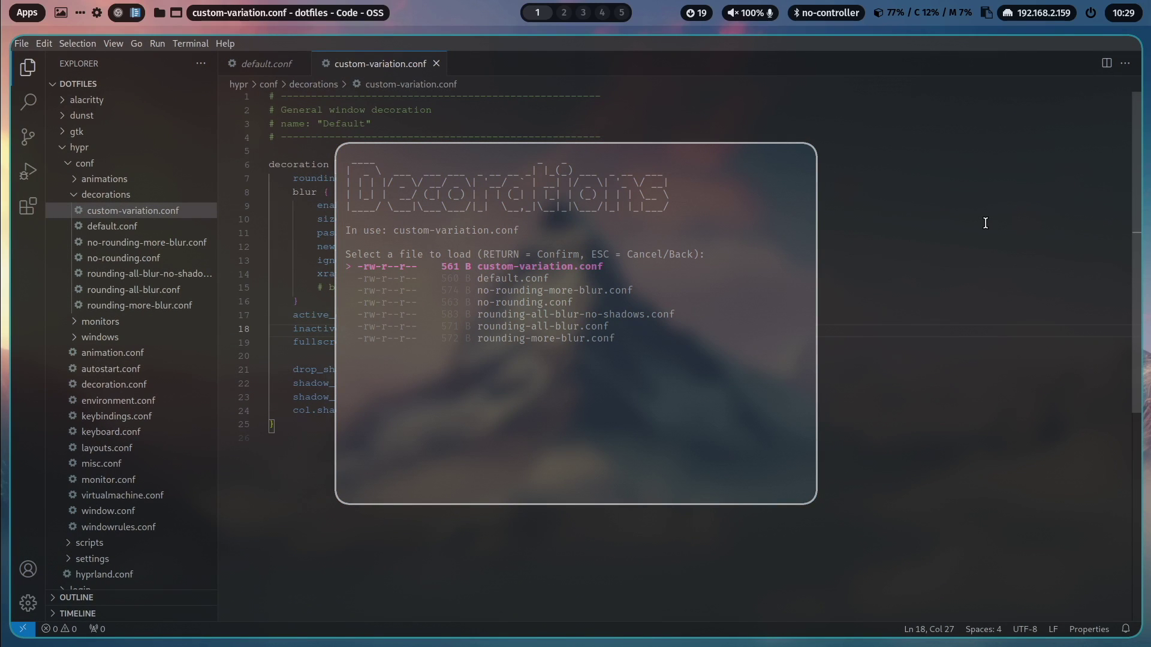
click(77, 197)
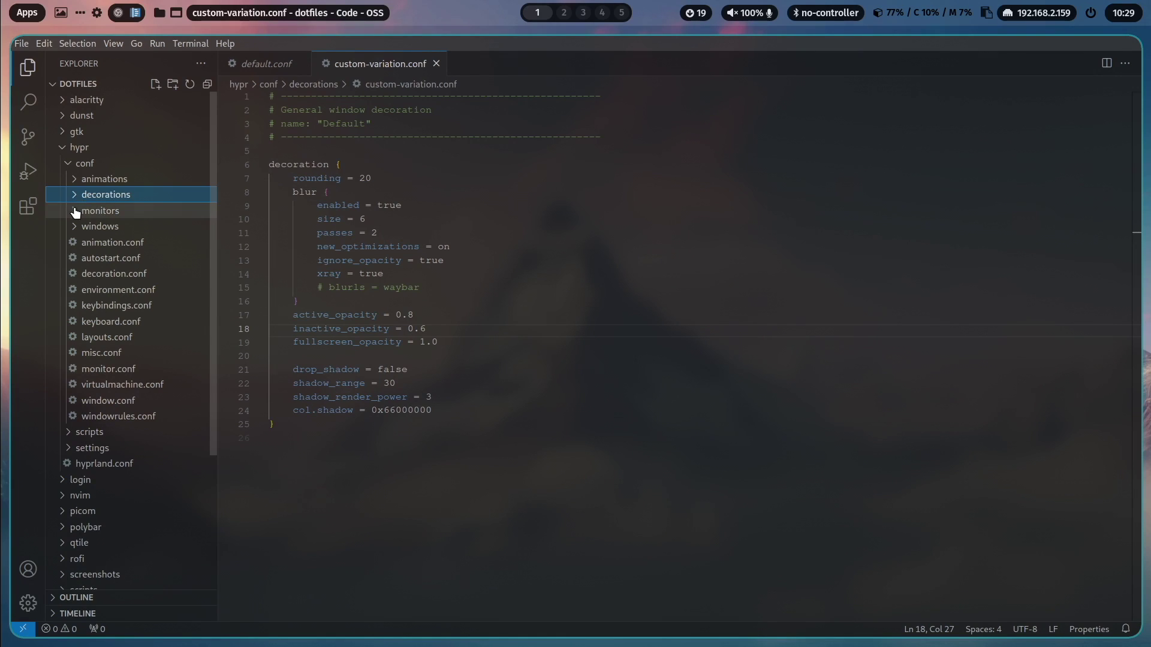
click(74, 212)
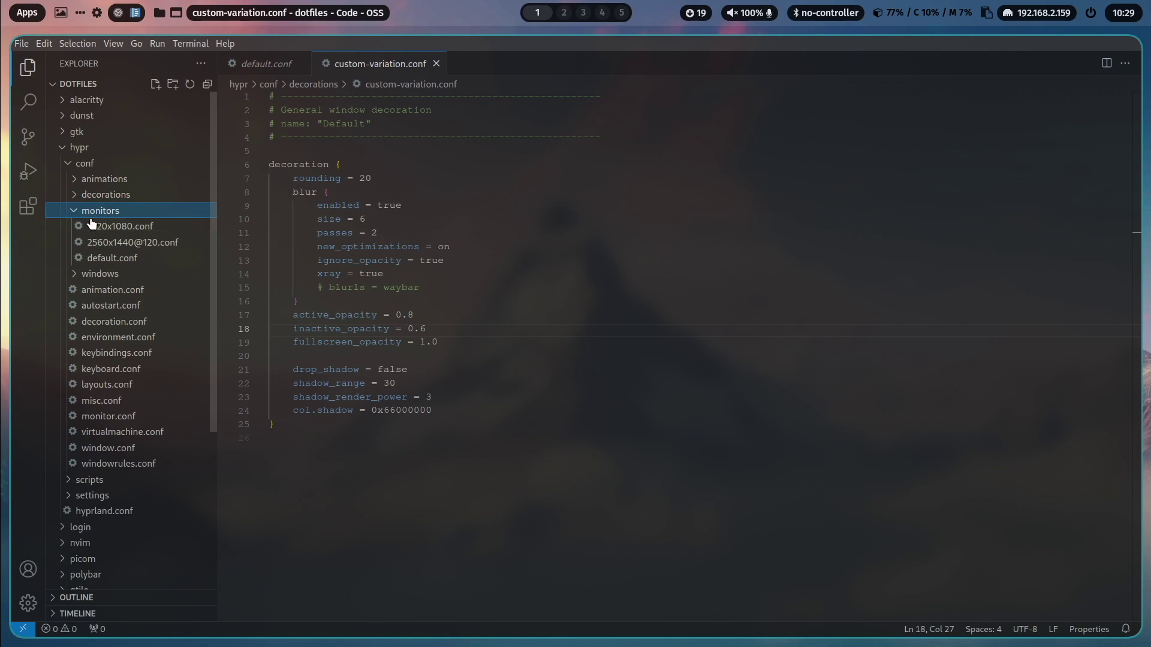
click(180, 259)
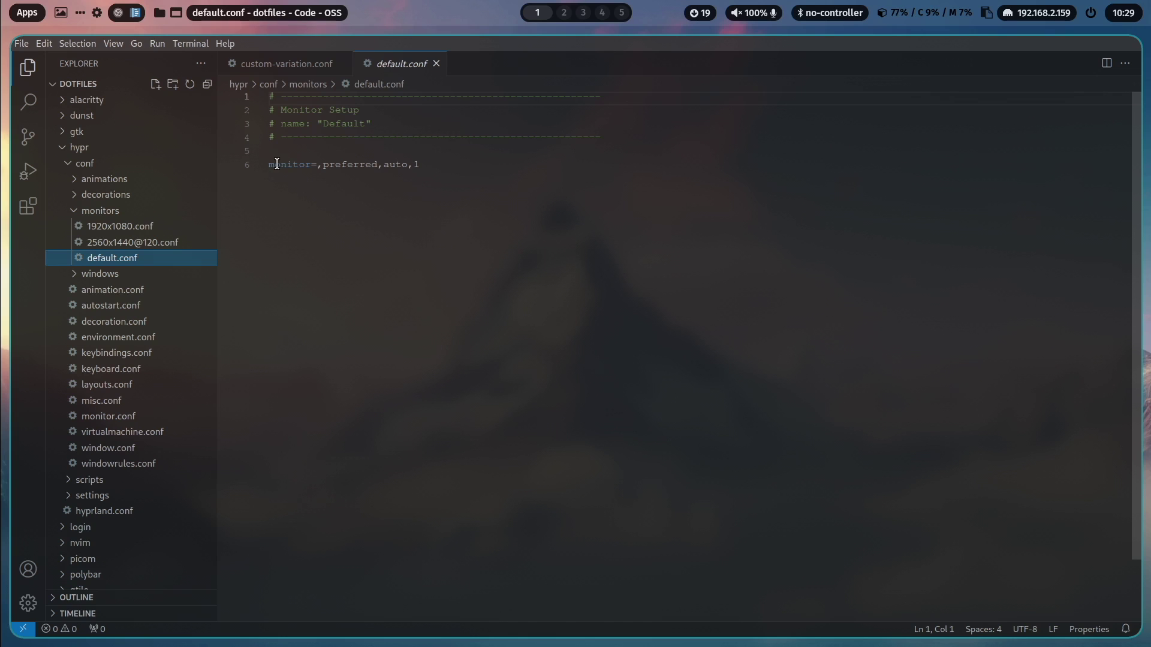
click(119, 228)
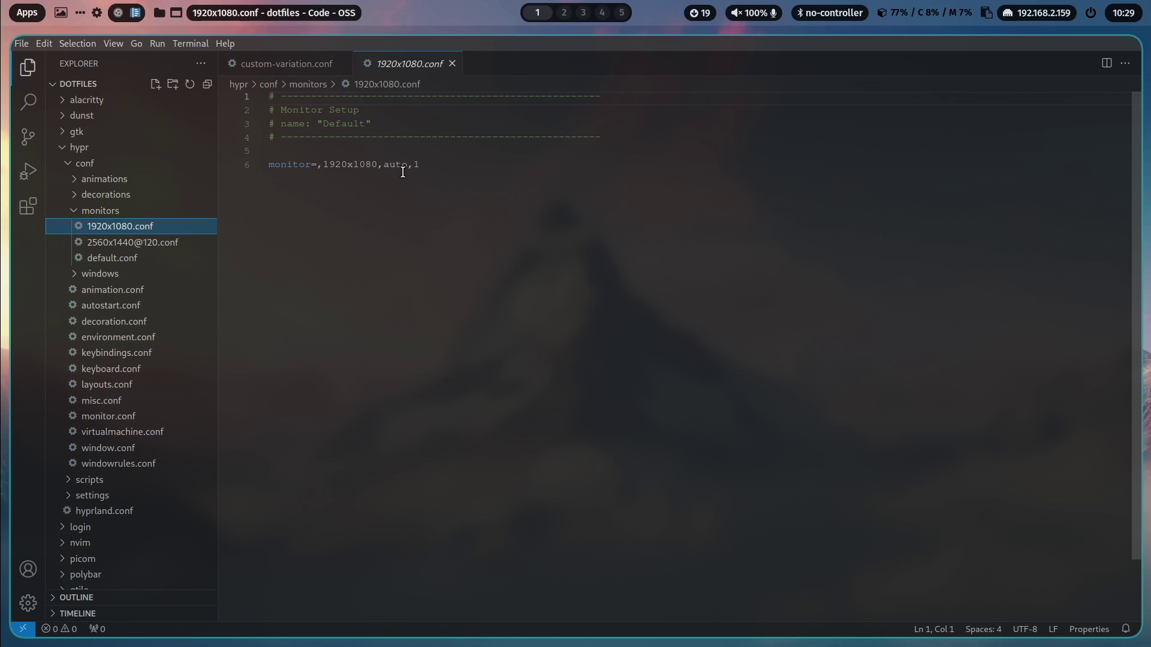
click(132, 242)
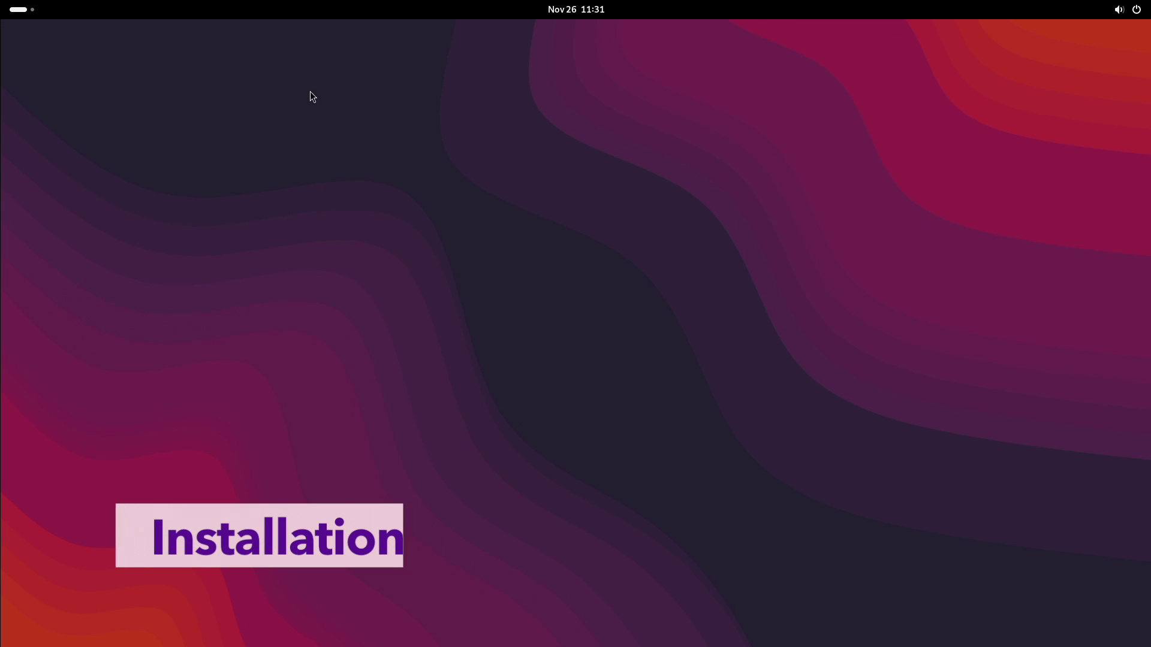
- Launch the Console terminal from the Activities search for 'co'
click(24, 10)
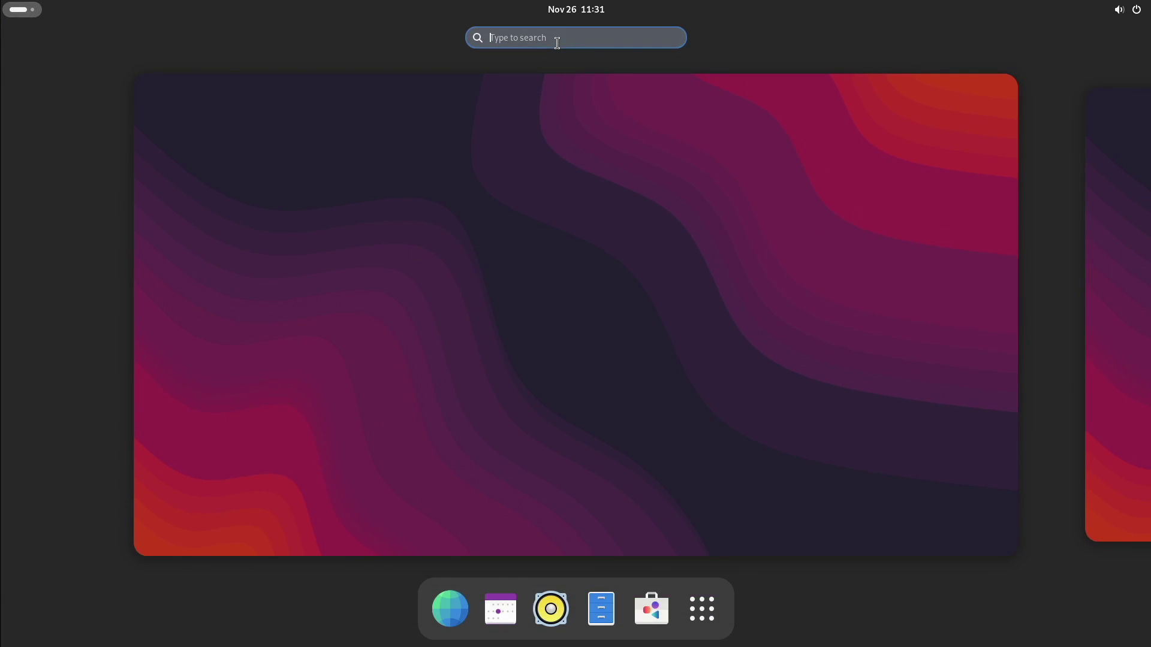
text(co)
click(423, 104)
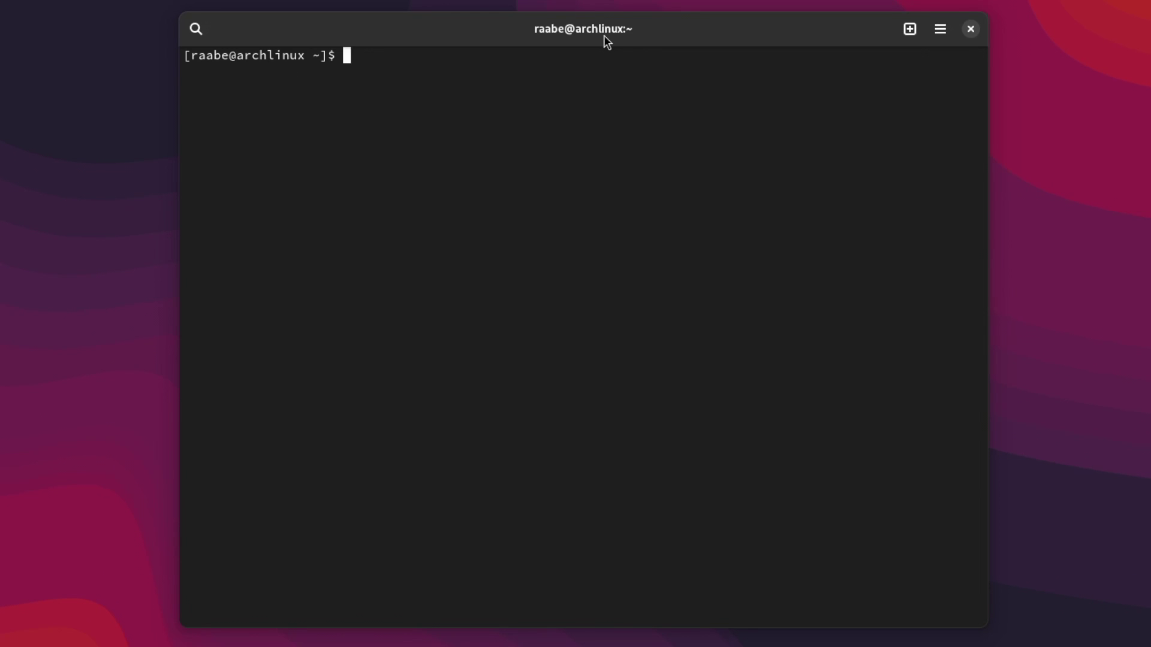
- Go into ~/Downloads and reinstall git with sudo pacman -S git
text(cd Dow)
key(Tab)
key(Return)
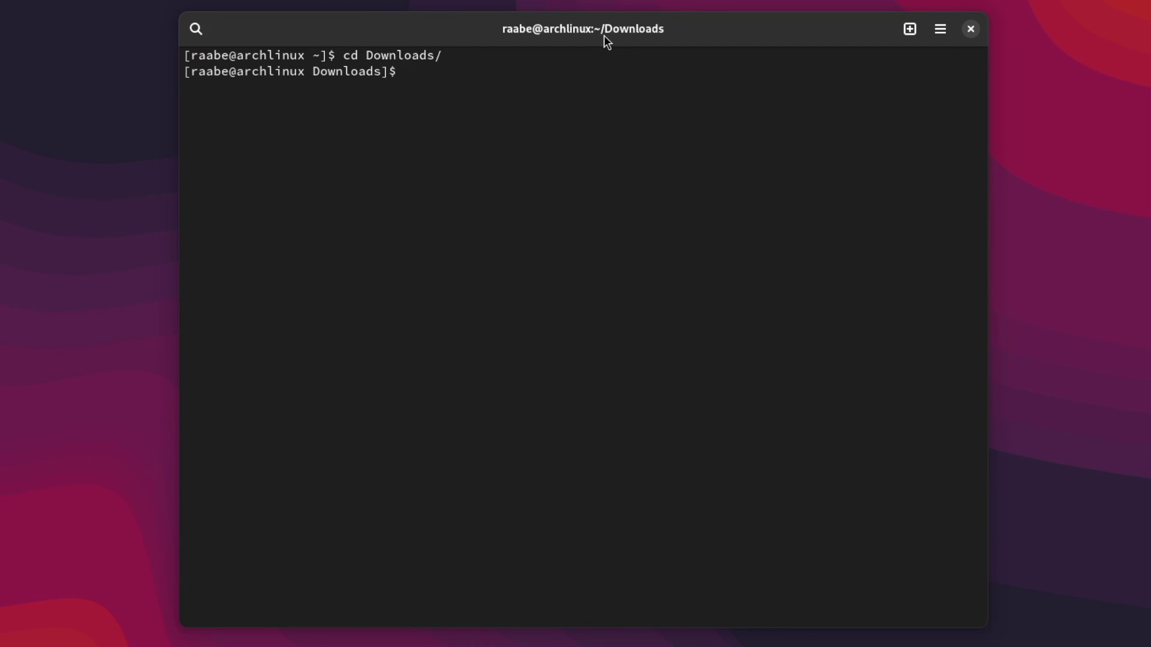
text(sudo pacman -S git)
key(Return)
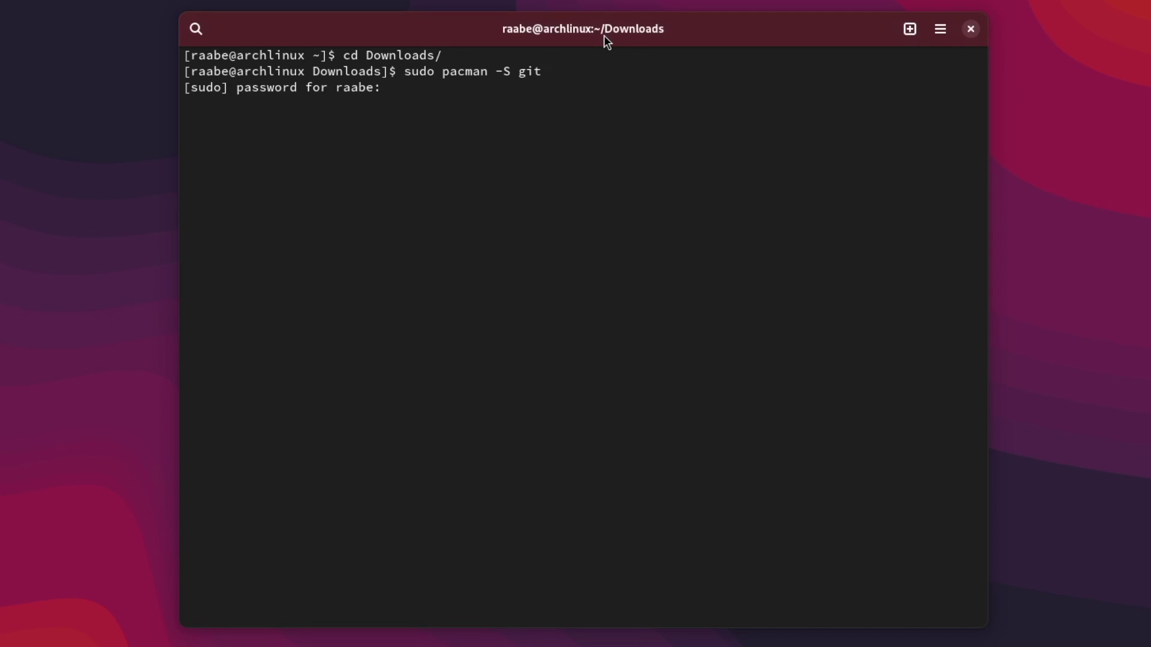
key(Return)
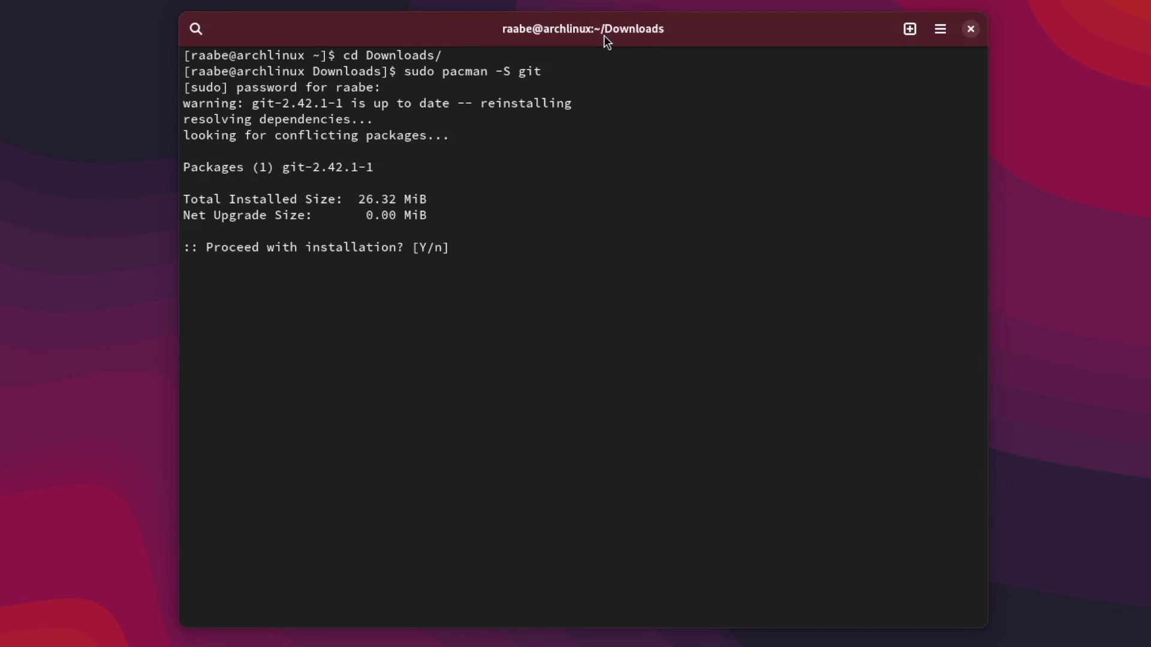
key(Return)
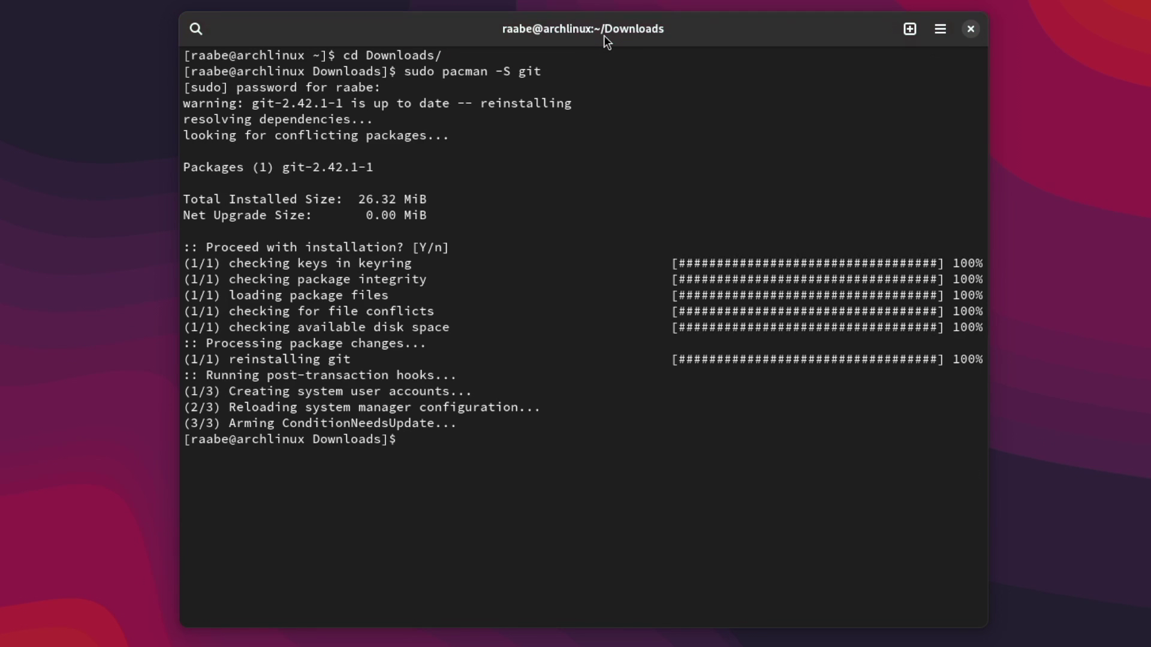
- Clear the screen, clone the dotfiles GitLab repository and enter the dotfiles folder
text(clear)
key(Return)
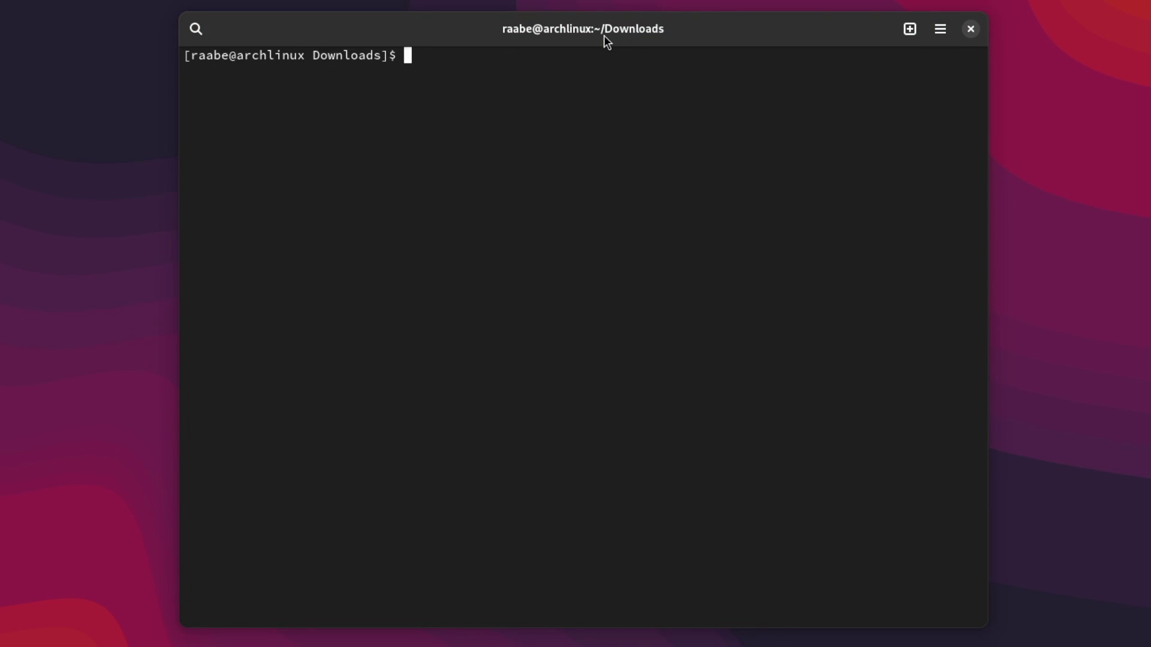
text(git clone https://gitlab.com/stephan-raabe/dotfiles.git)
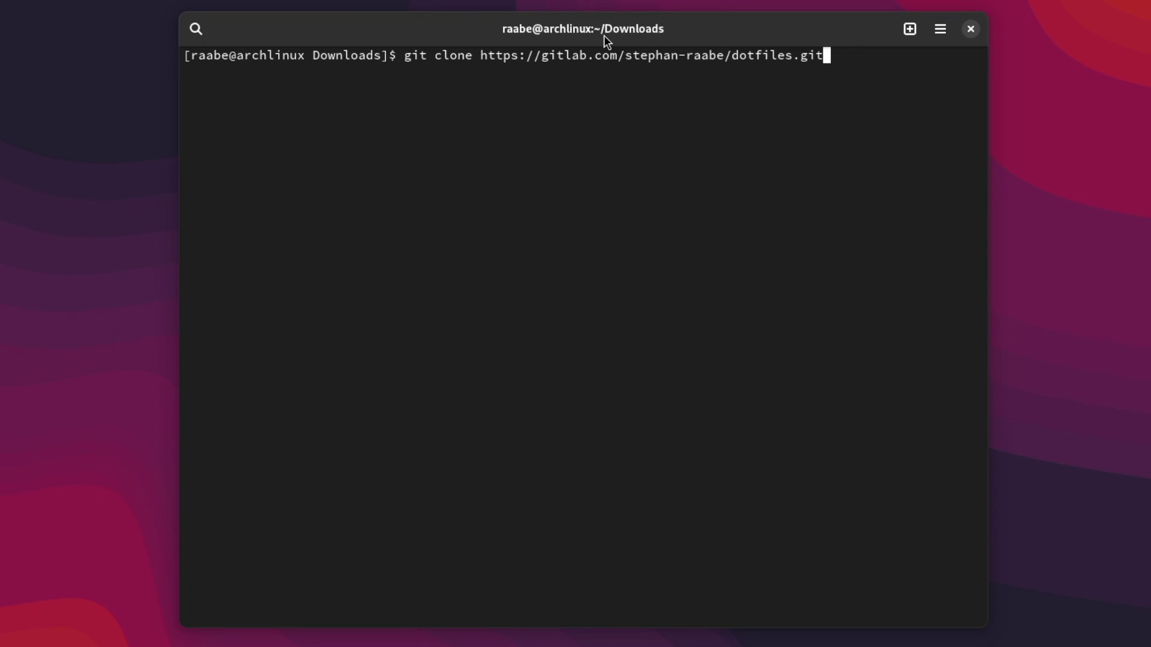
key(Return)
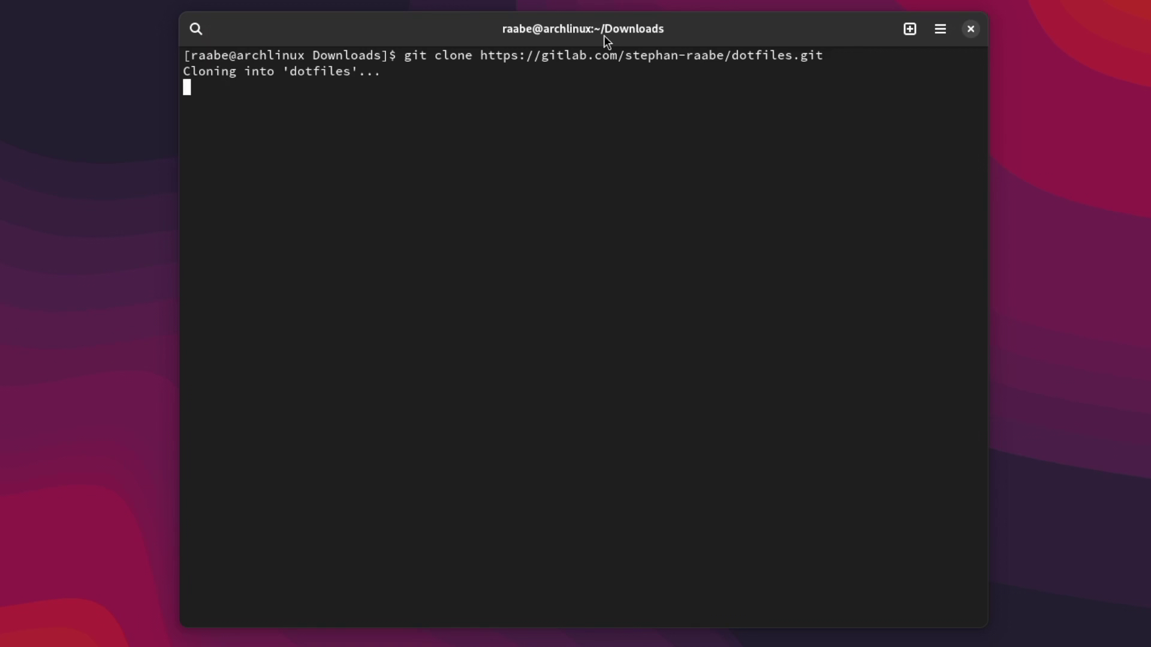
text(cd dotfiles/)
key(Return)
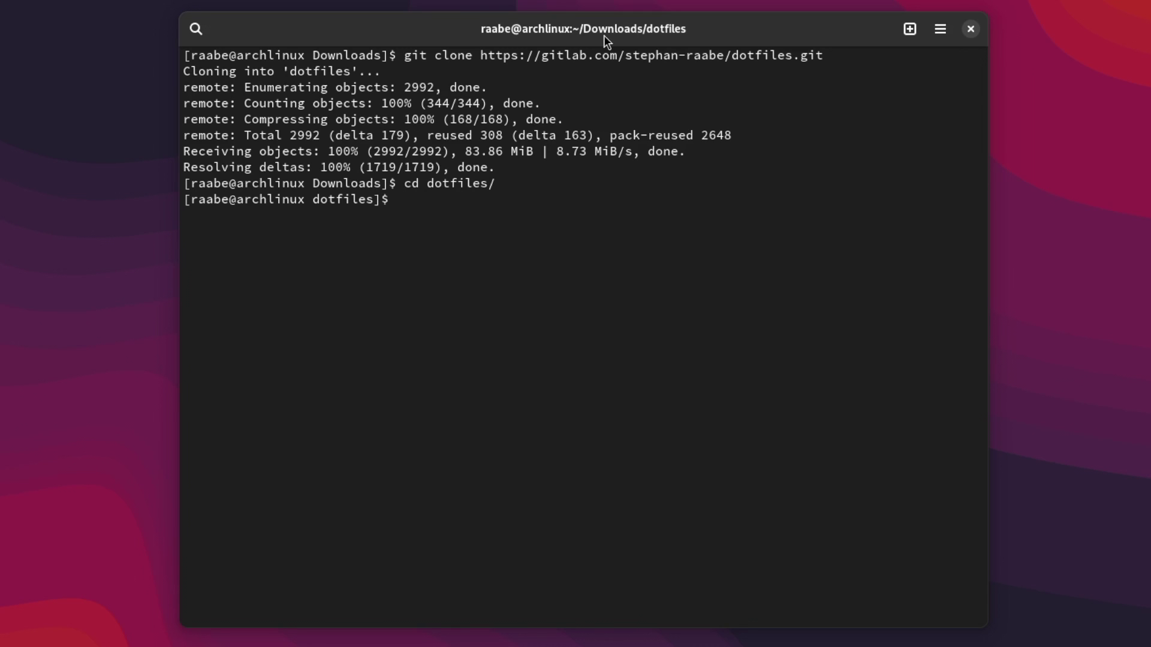
- Run ./install.sh, agree to start, back up .bashrc and confirm the Qtile profile option
text(./install.sh)
key(Return)
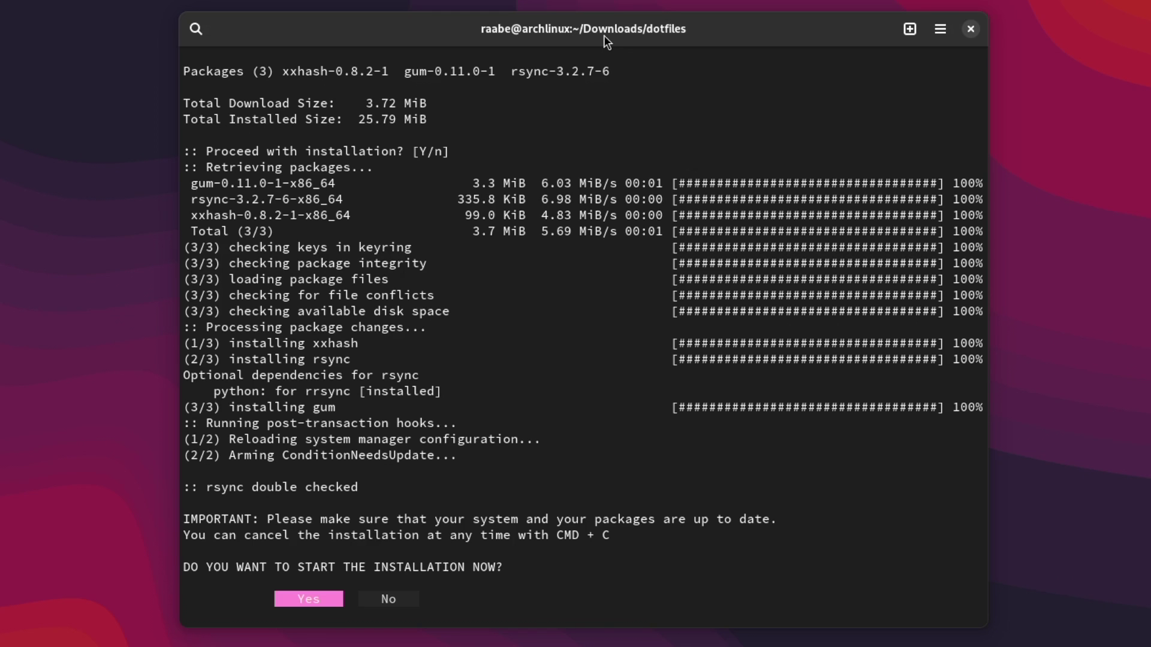
key(Return)
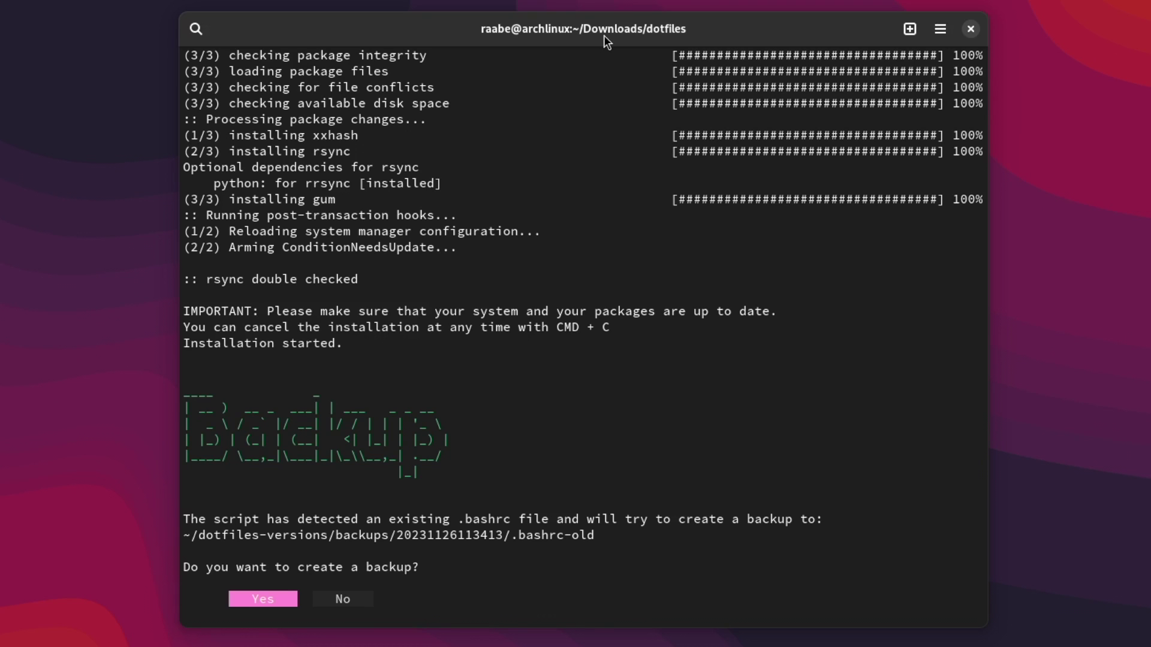
key(Return)
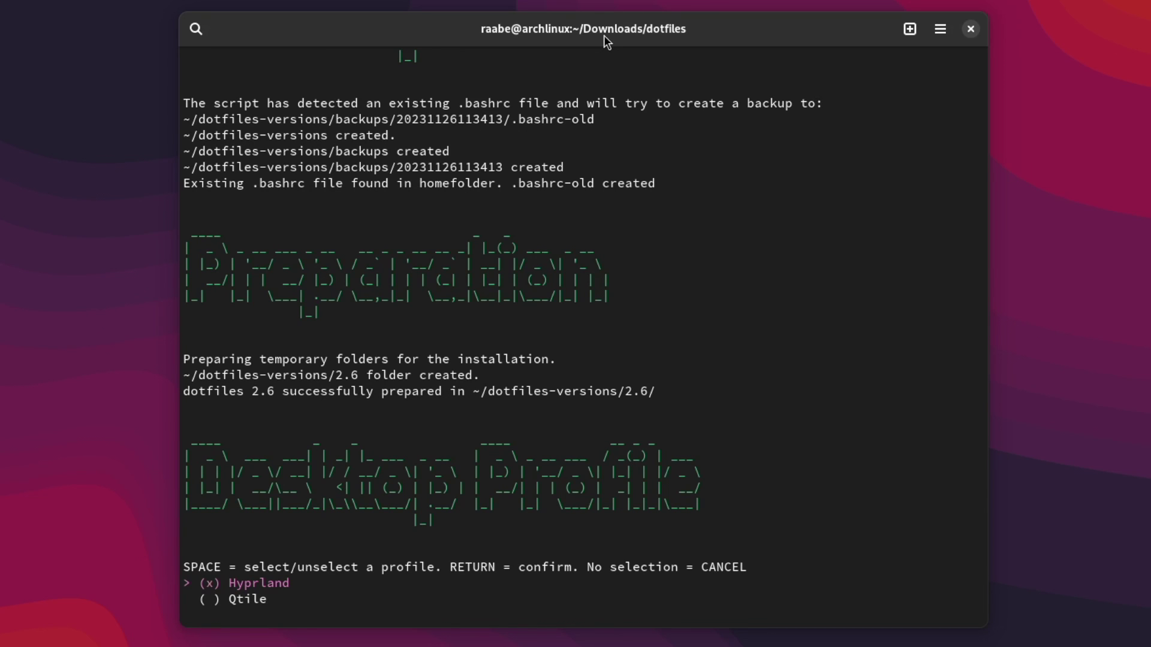
key(Down)
key(Return)
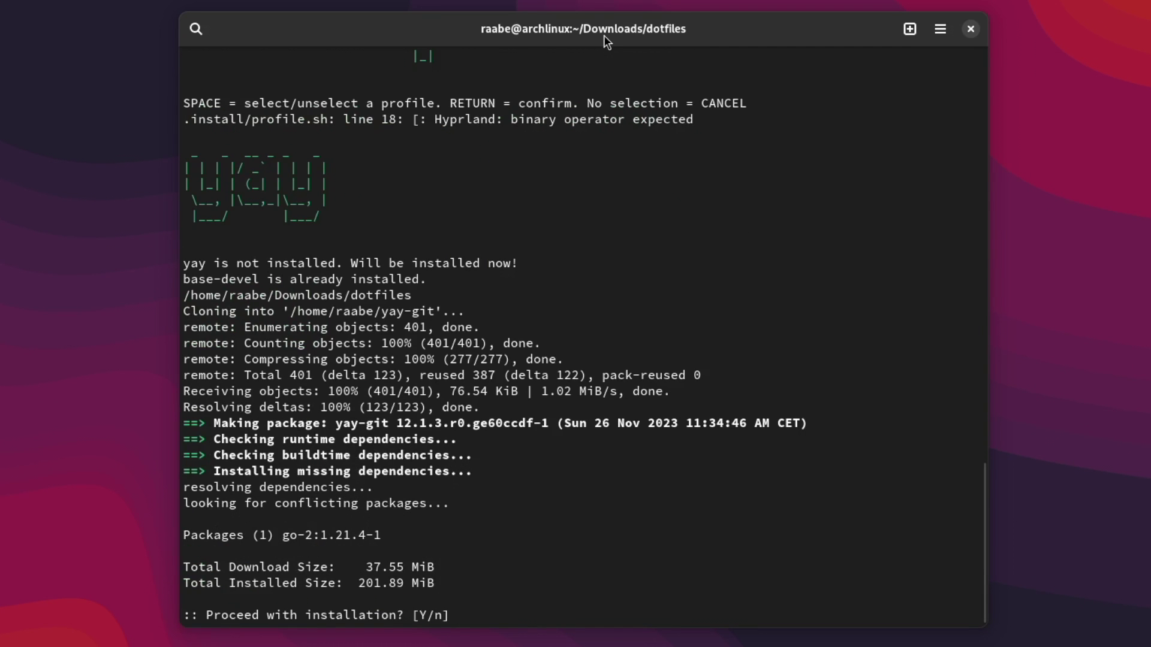
- Approve installing the go build dependency and the built yay package, reviewing the output
key(Return)
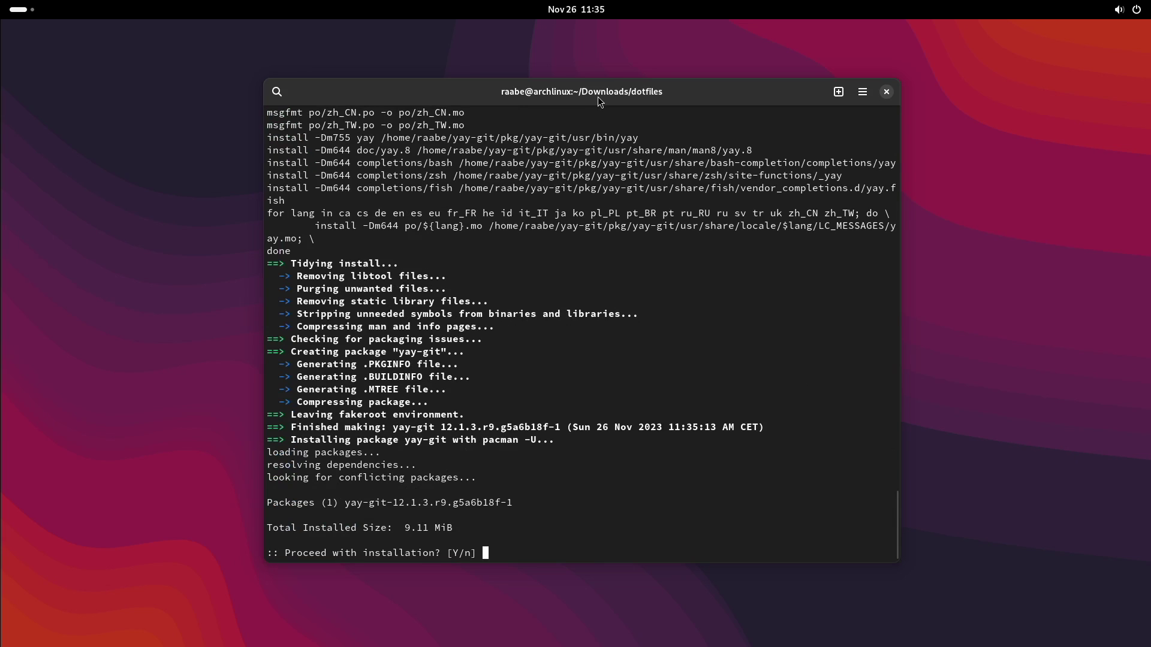
key(Return)
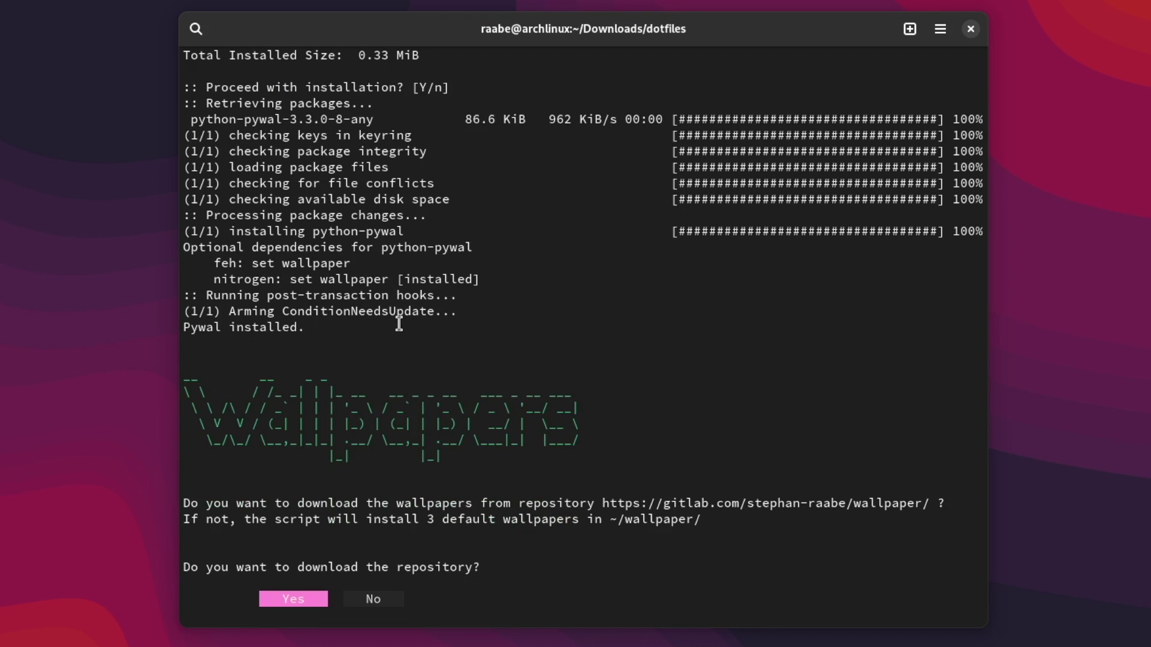
scroll(425, 336, up, 9)
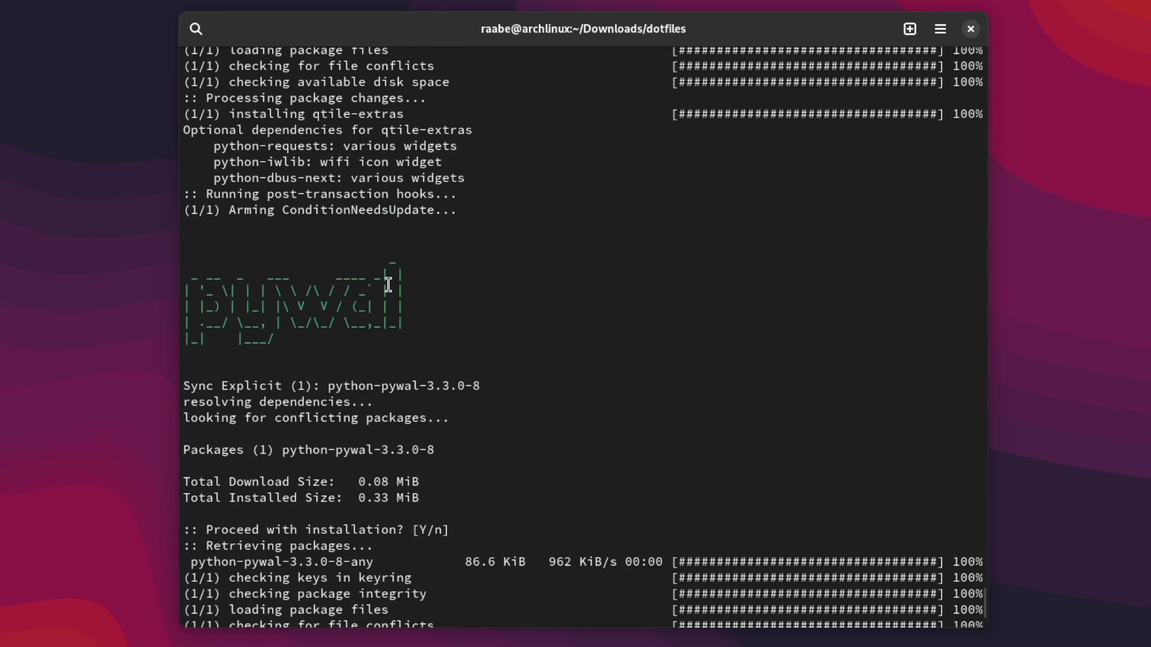
scroll(386, 331, down, 5)
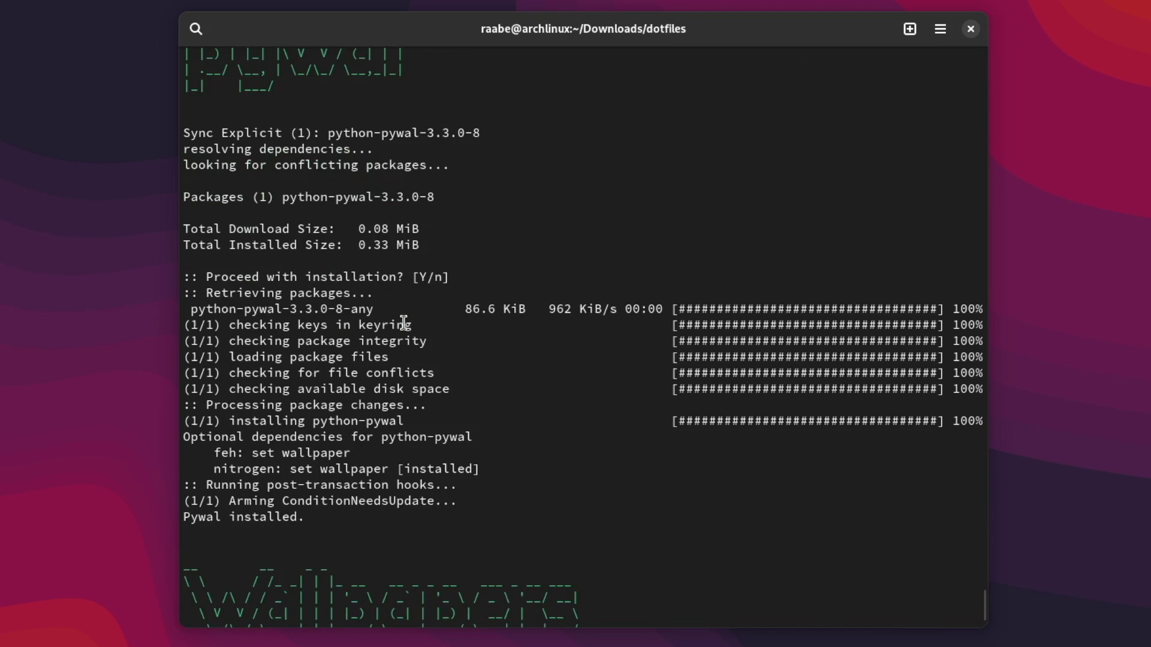
scroll(404, 324, down, 4)
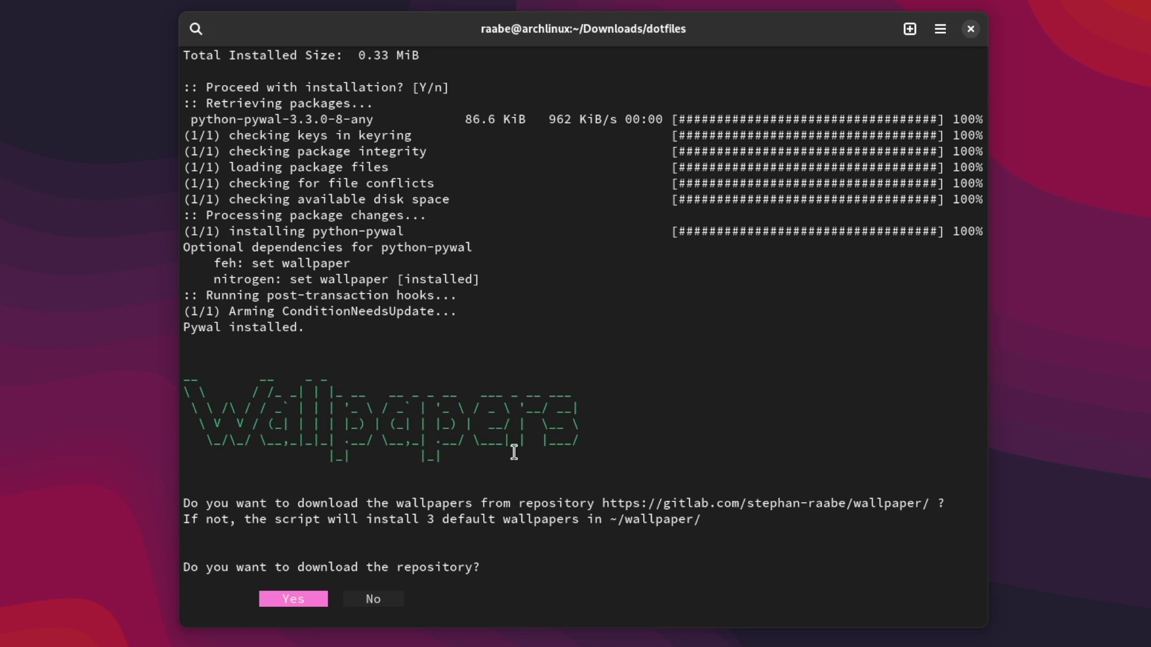
- Accept the wallpaper repository download and deactivate the current display manager
key(Return)
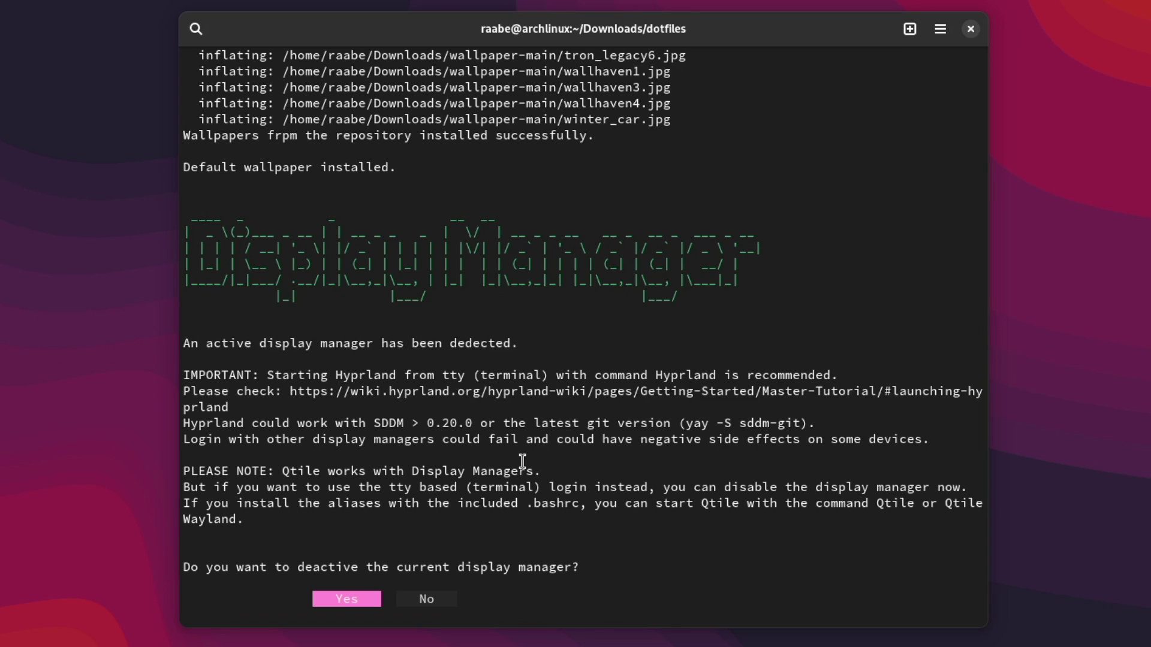
key(Return)
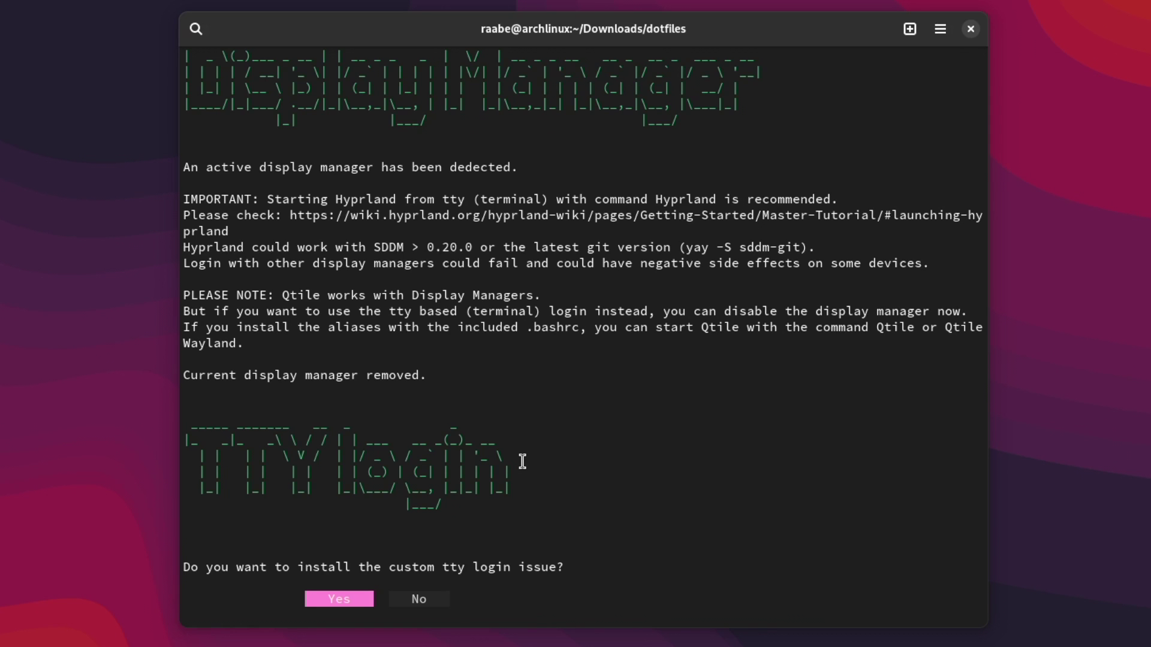
- Install the custom tty login issue and change the keyboard layout to de
key(Return)
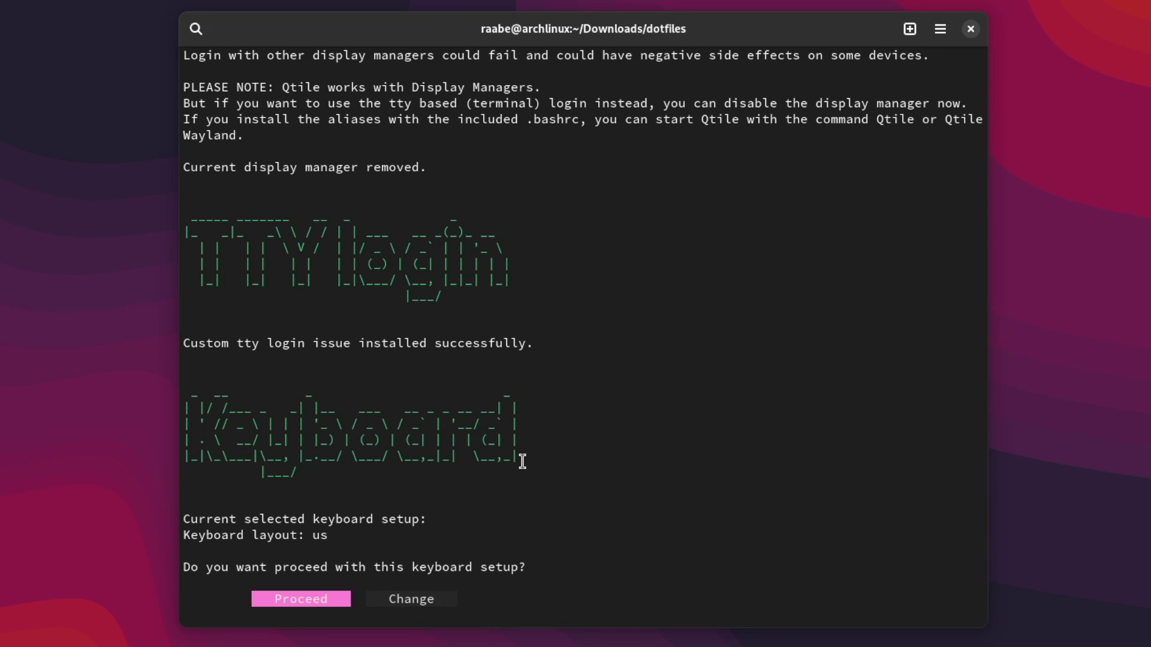
key(Right)
key(Return)
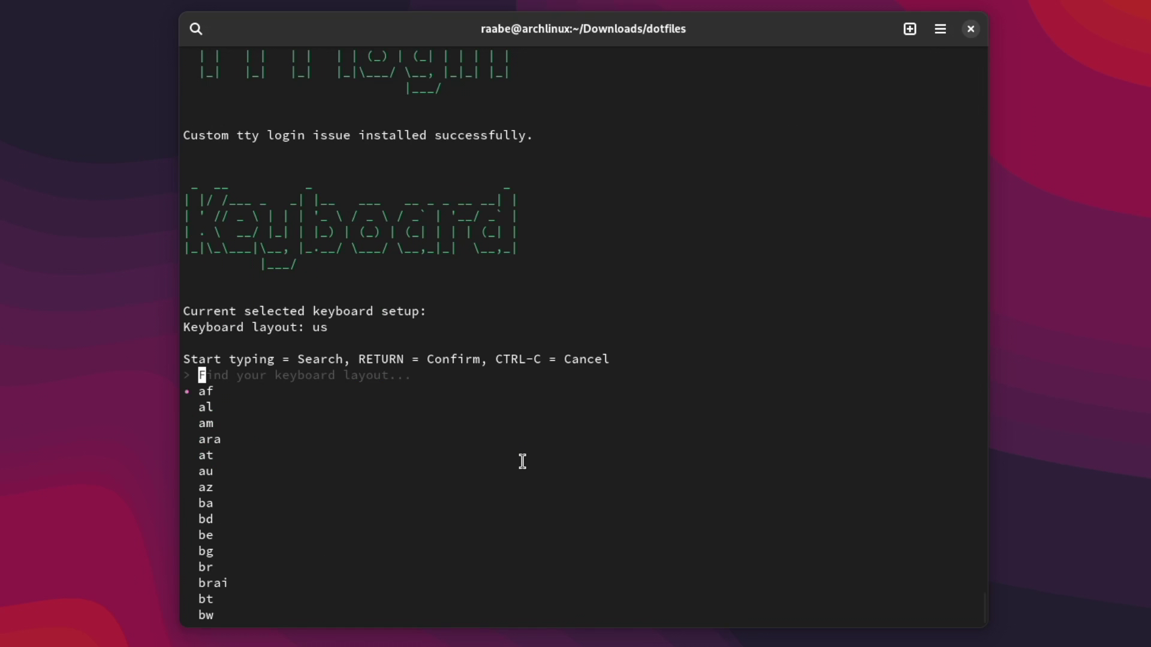
text(de)
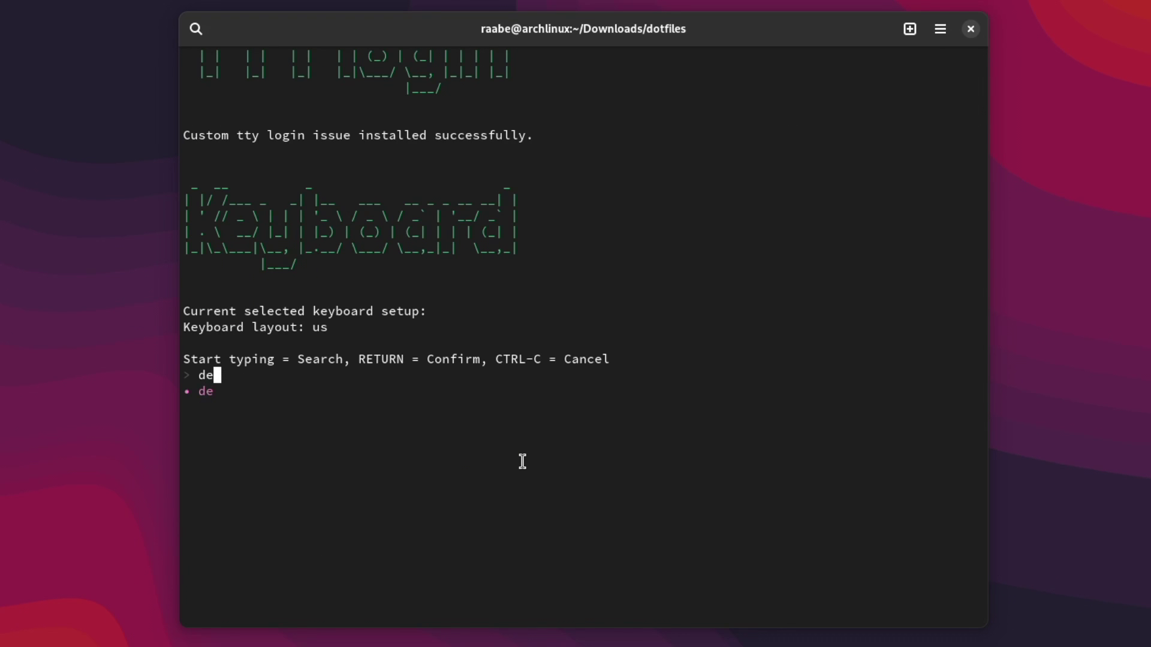
key(Return)
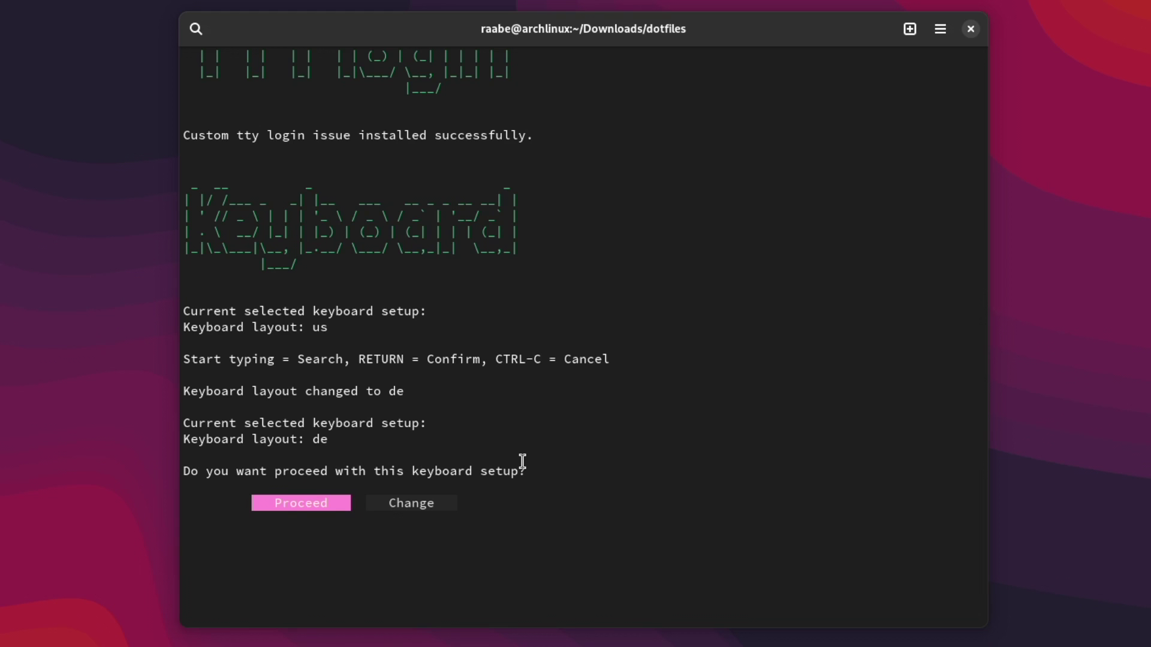
key(Return)
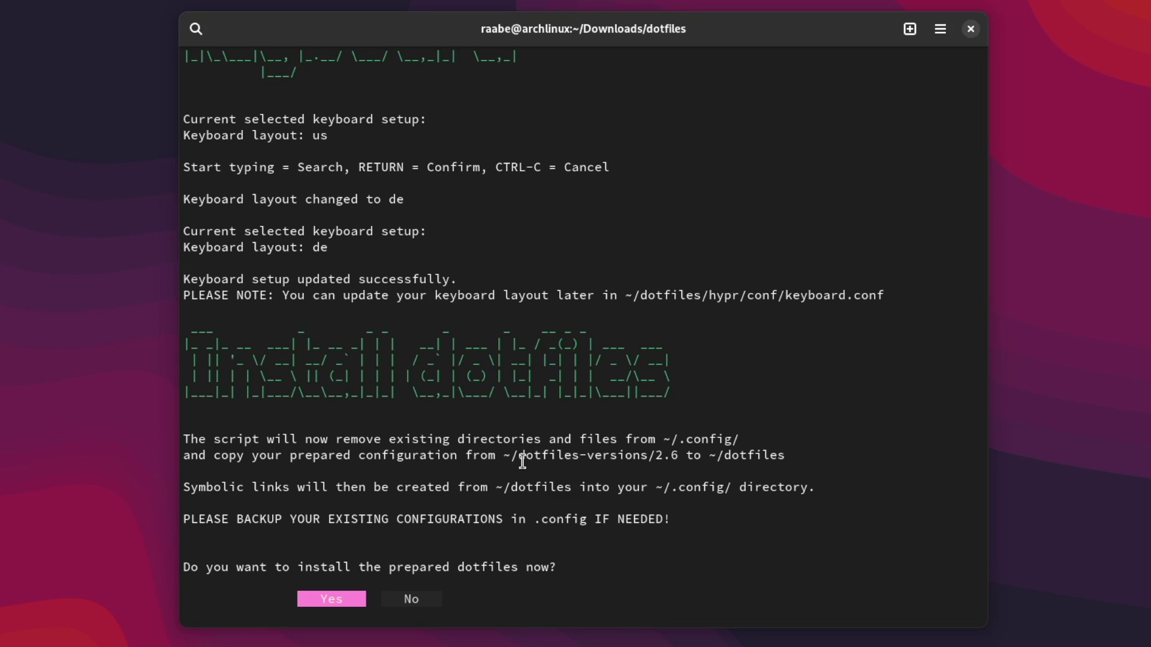
- Confirm installing the prepared dotfiles and replacing .bashrc with the dotfiles version
key(Return)
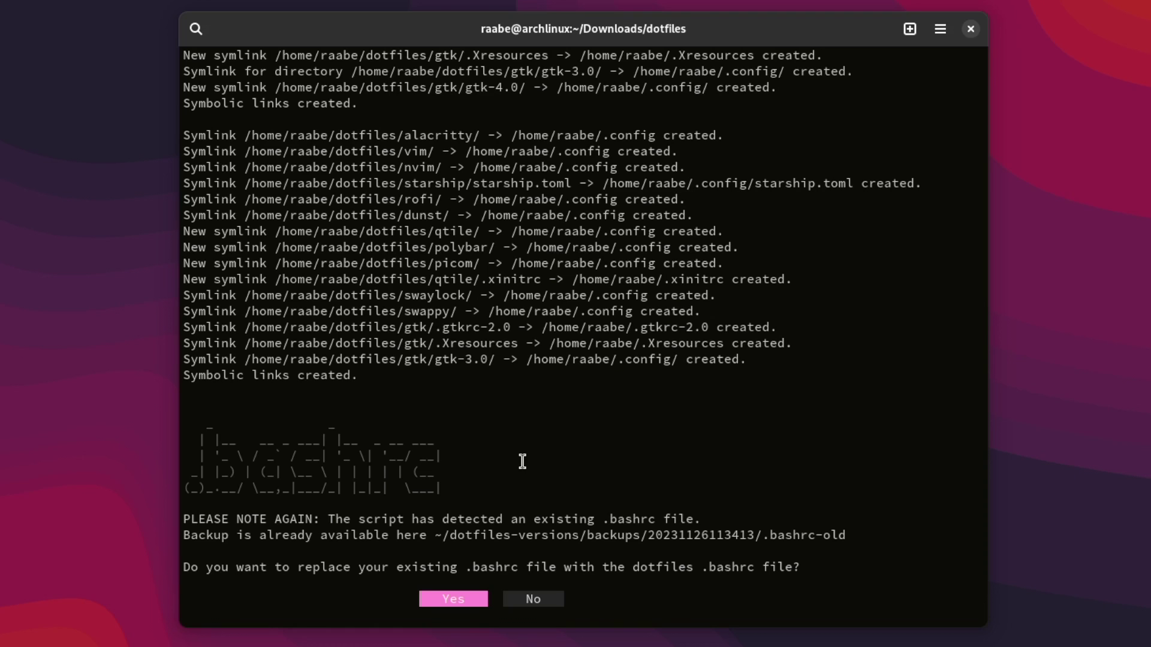
key(Return)
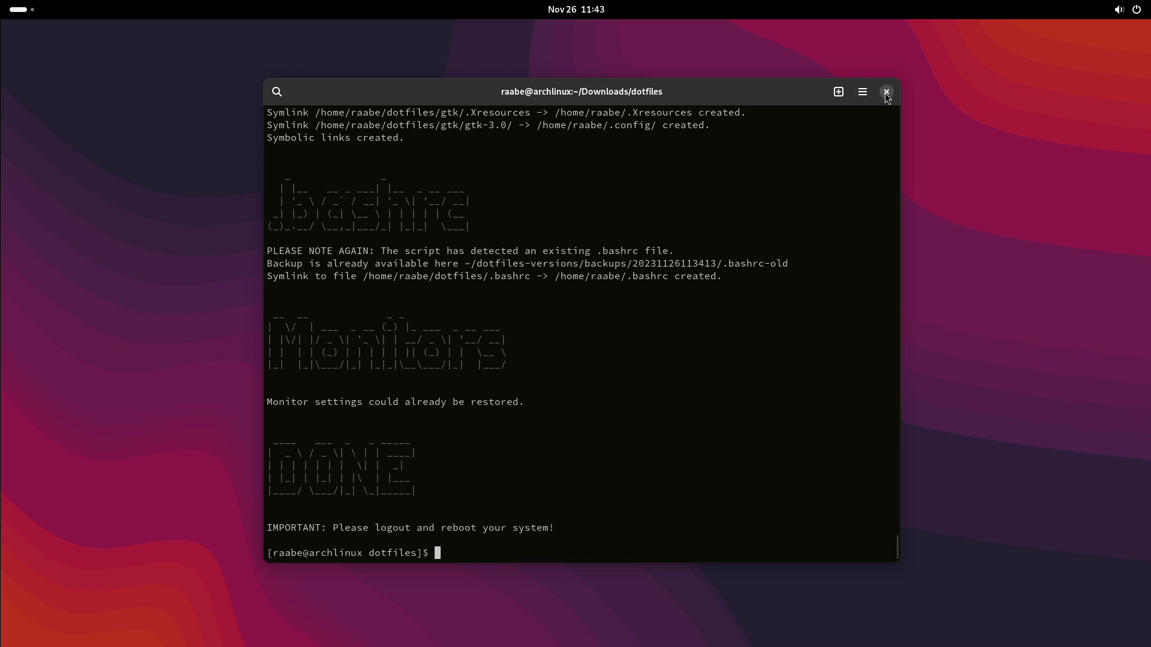
- Close the terminal, restart the computer, then log in on tty1 and start Hyprland
click(887, 93)
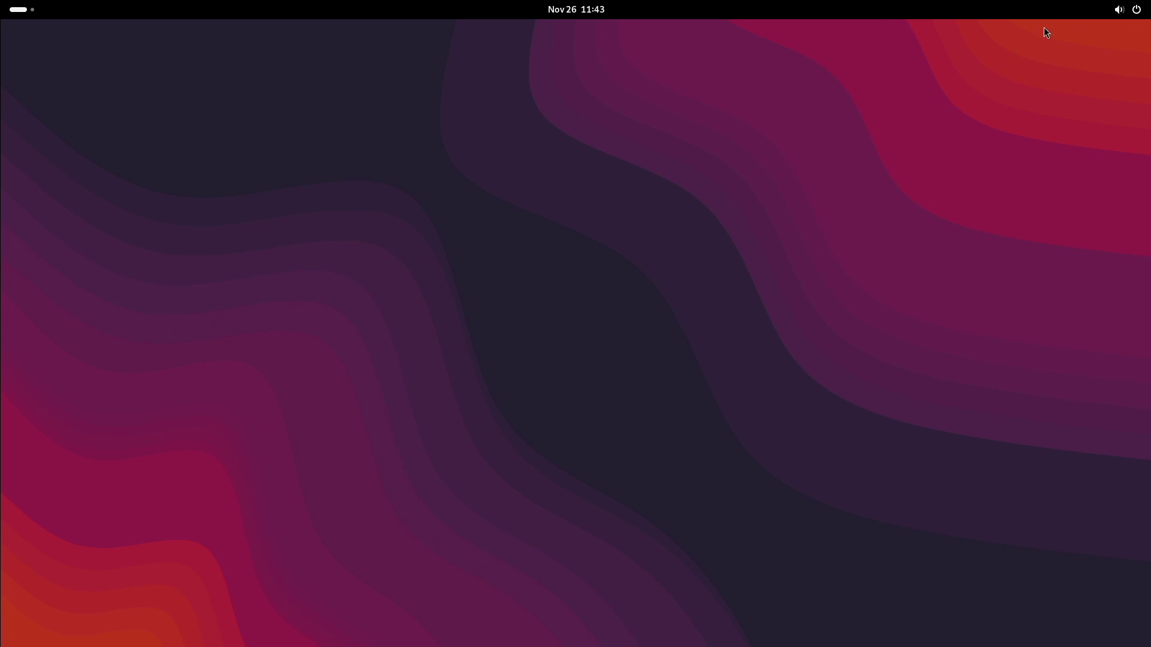
click(1135, 10)
click(1125, 47)
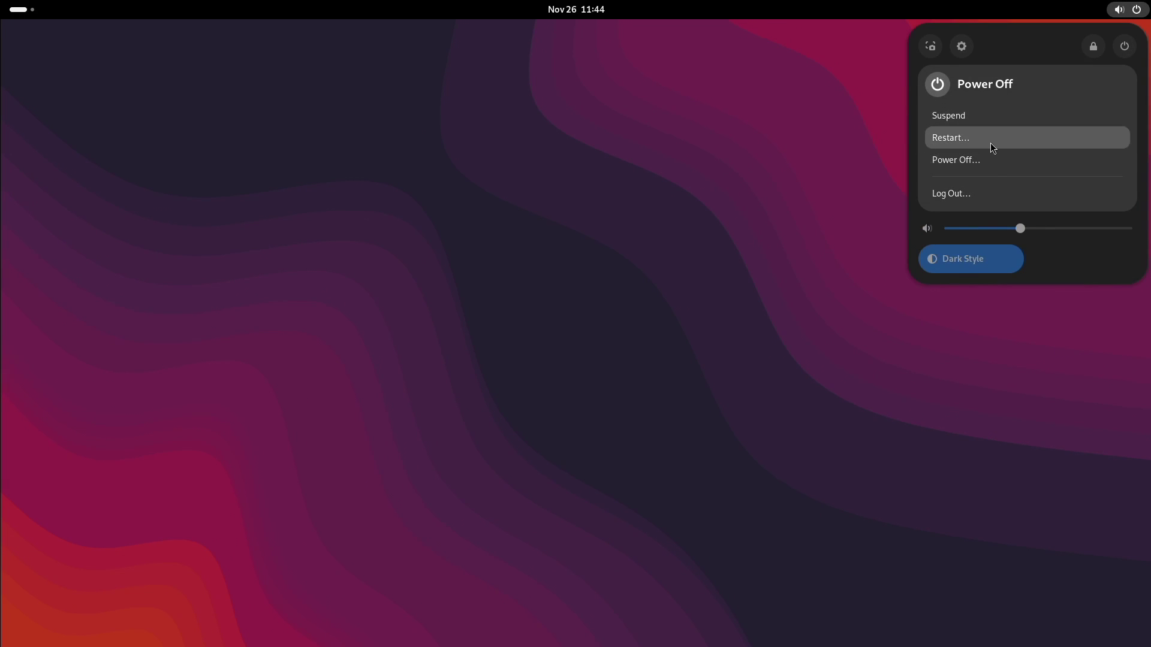
click(963, 140)
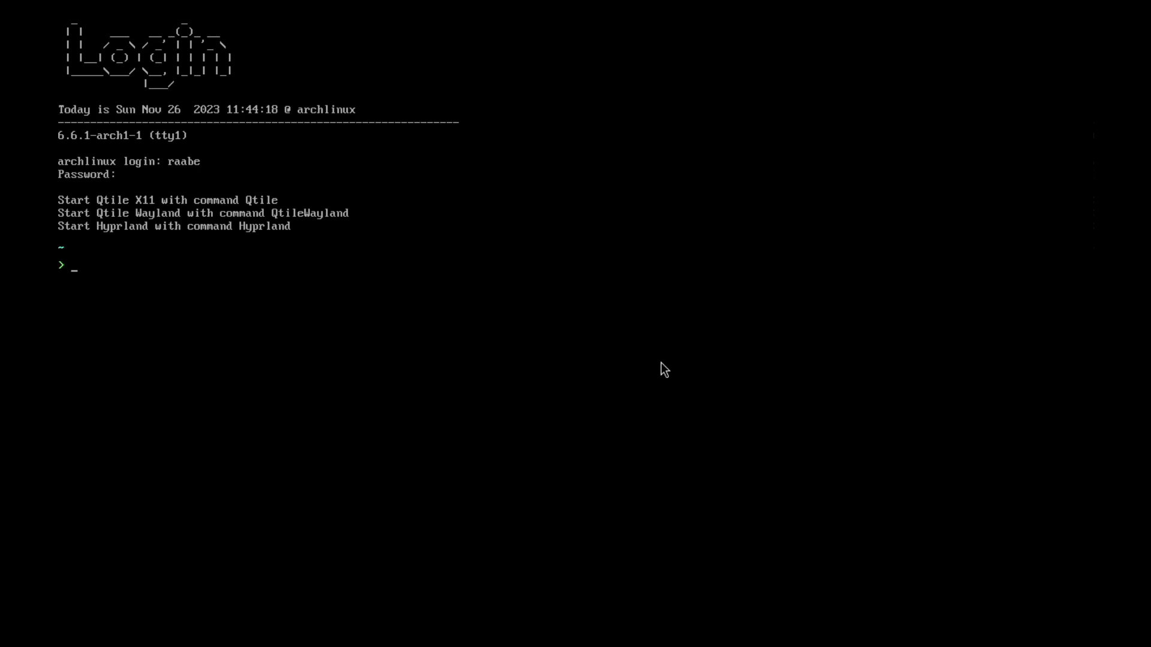
text(Hyprland)
key(Return)
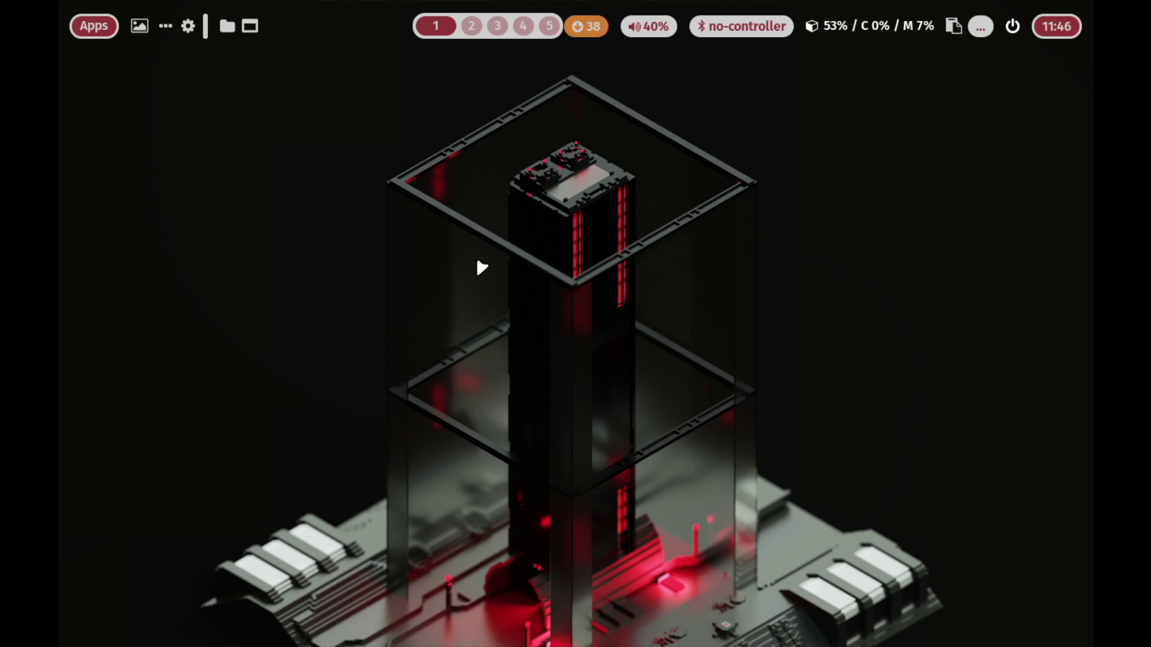
- Load the 1920x1080.conf monitor configuration from the ML4W settings Monitors menu
key(super+s)
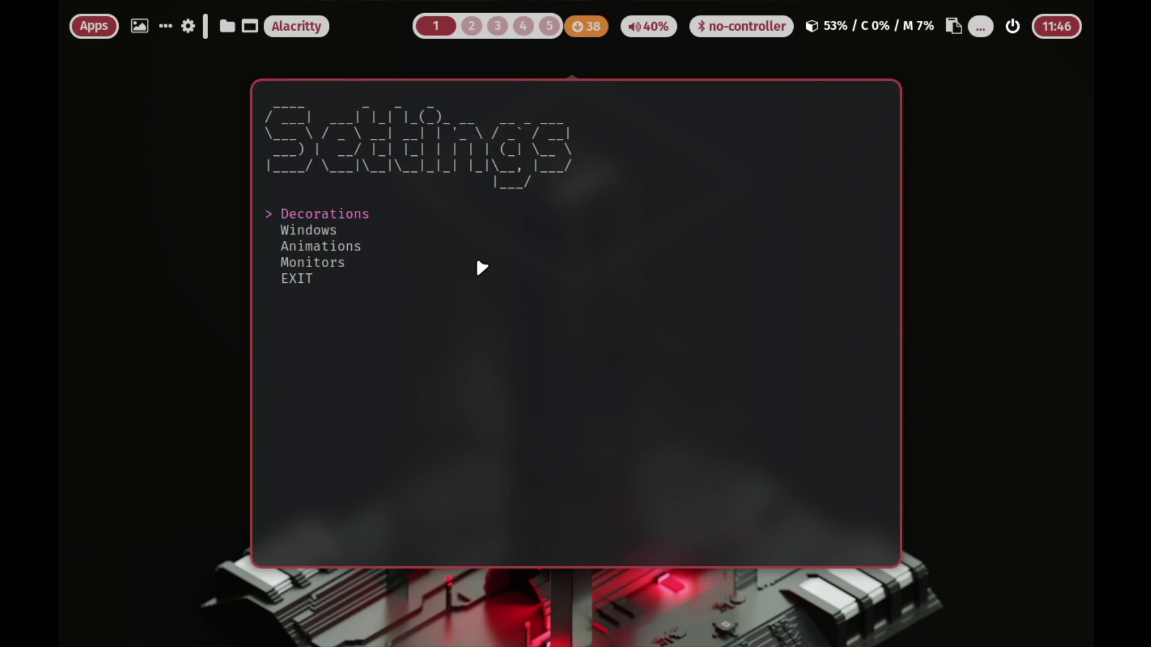
key(Down)
key(Down)
key(Down)
key(Return)
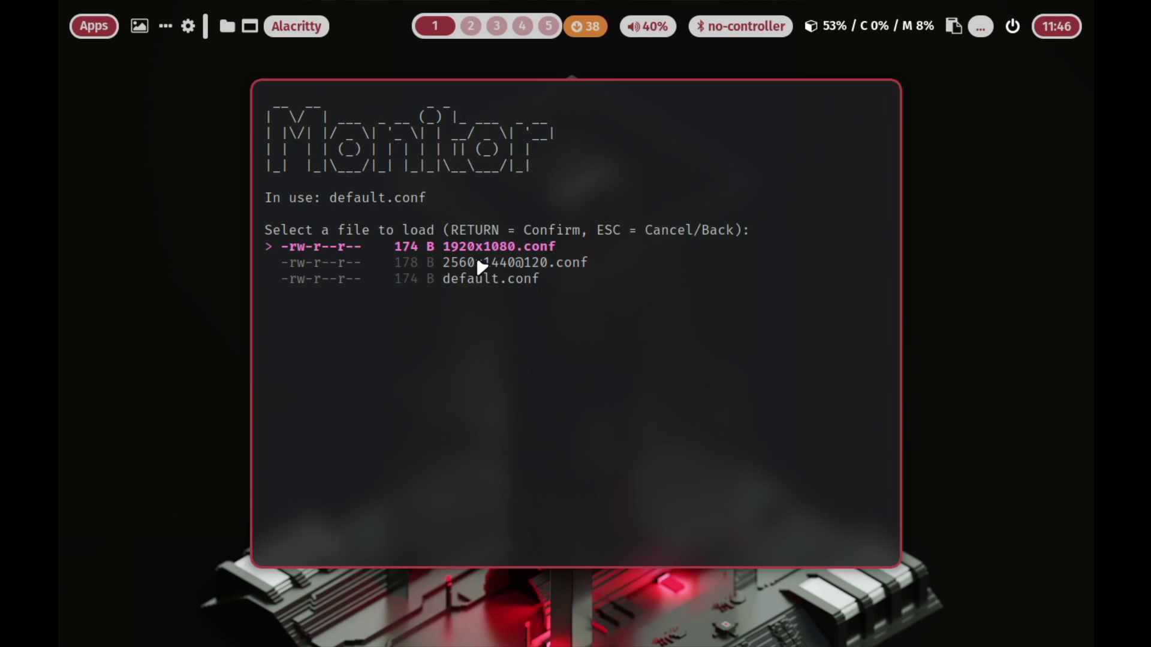
key(Return)
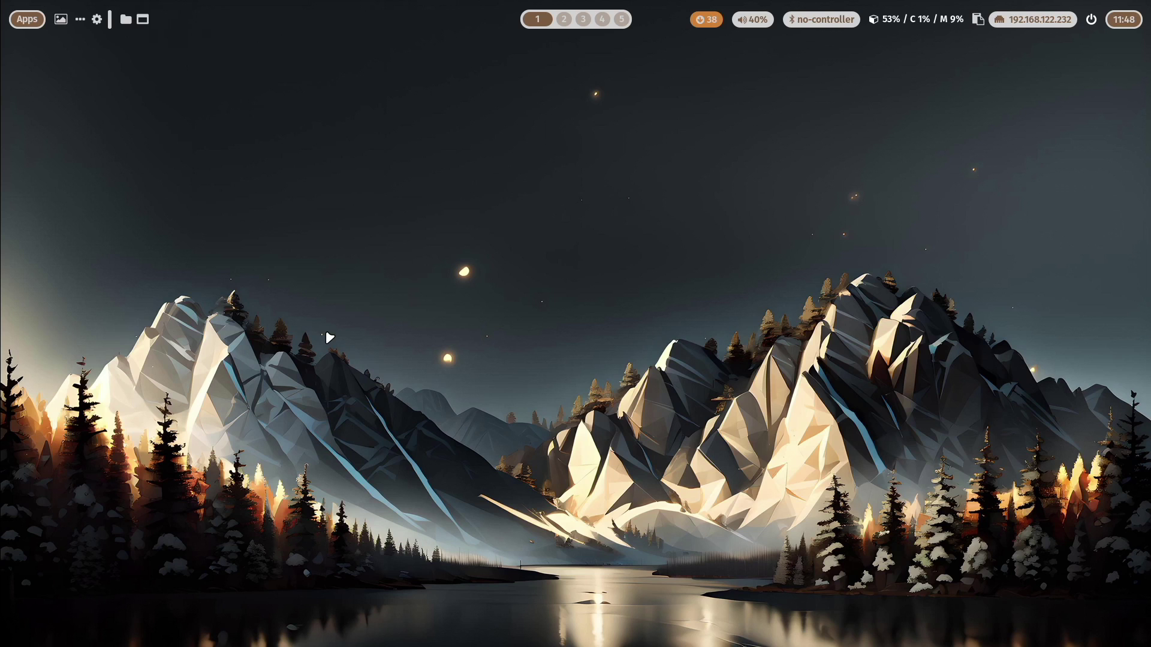
- Apply the ML4W Blur Black theme
key(super+ctrl+t)
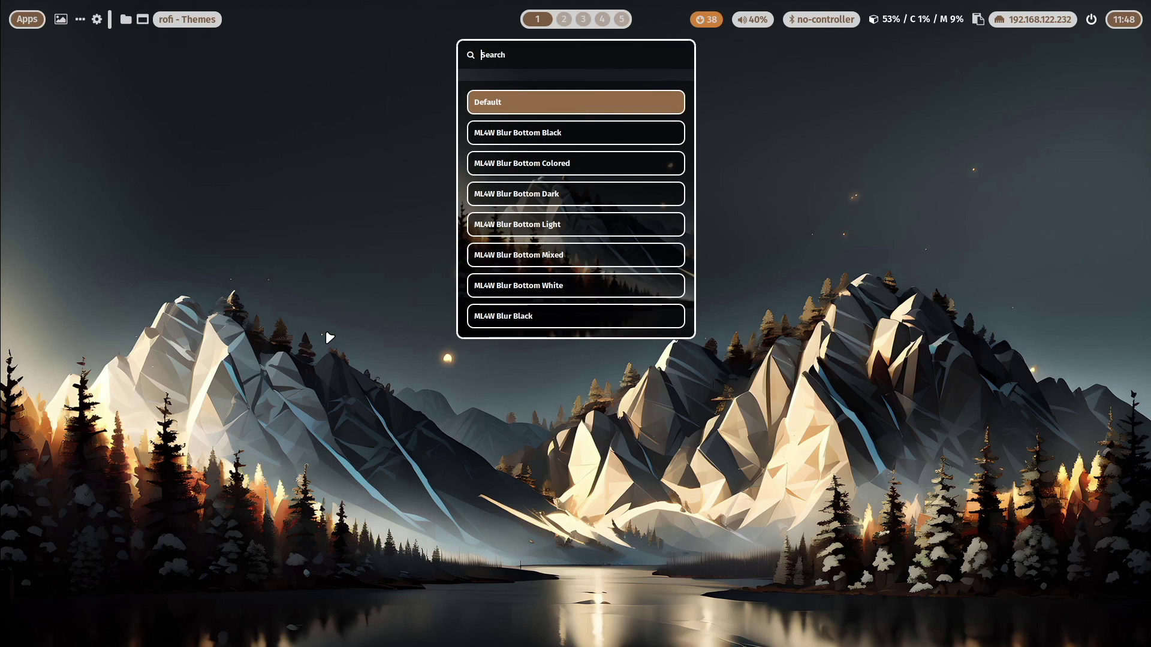
key(Down)
key(Down)
key(Down)
key(Down)
key(Down)
key(Down)
key(Down)
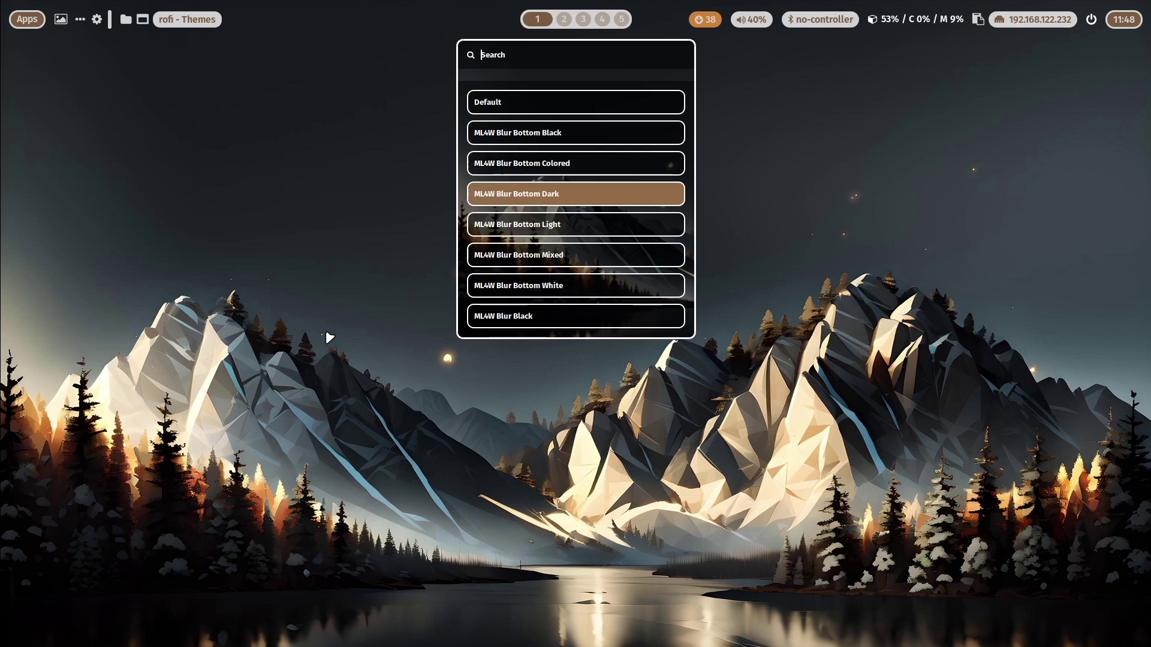
key(Return)
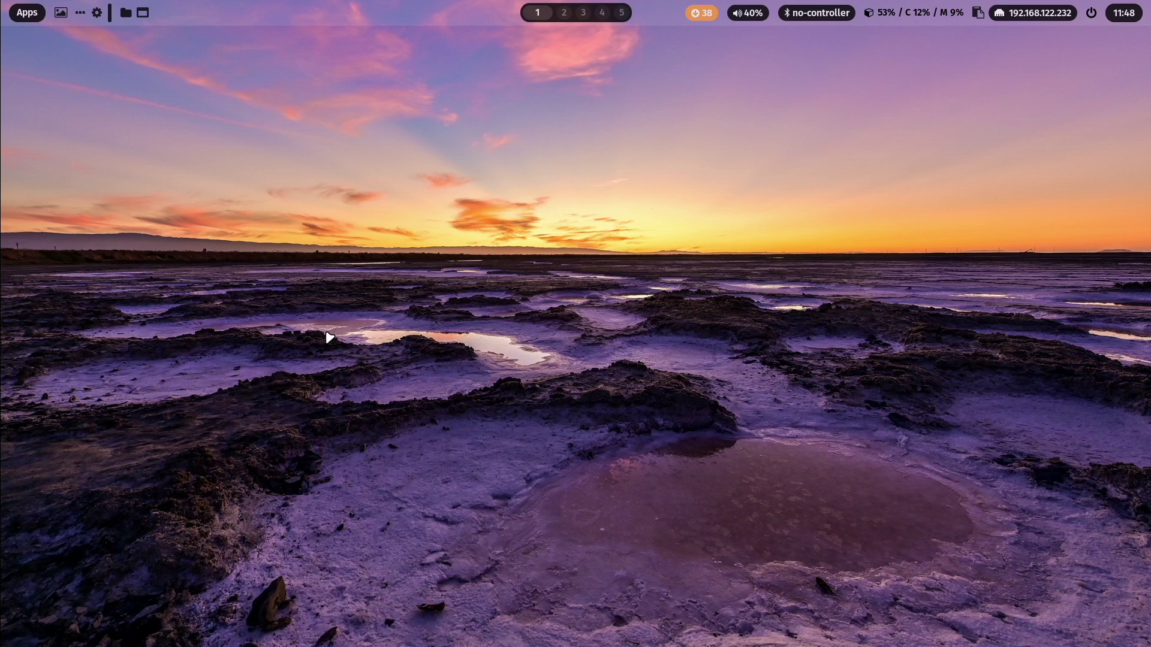
- Set apex_octane.jpg as the wallpaper and open the Waybar power and logout menu
key(super+ctrl+w)
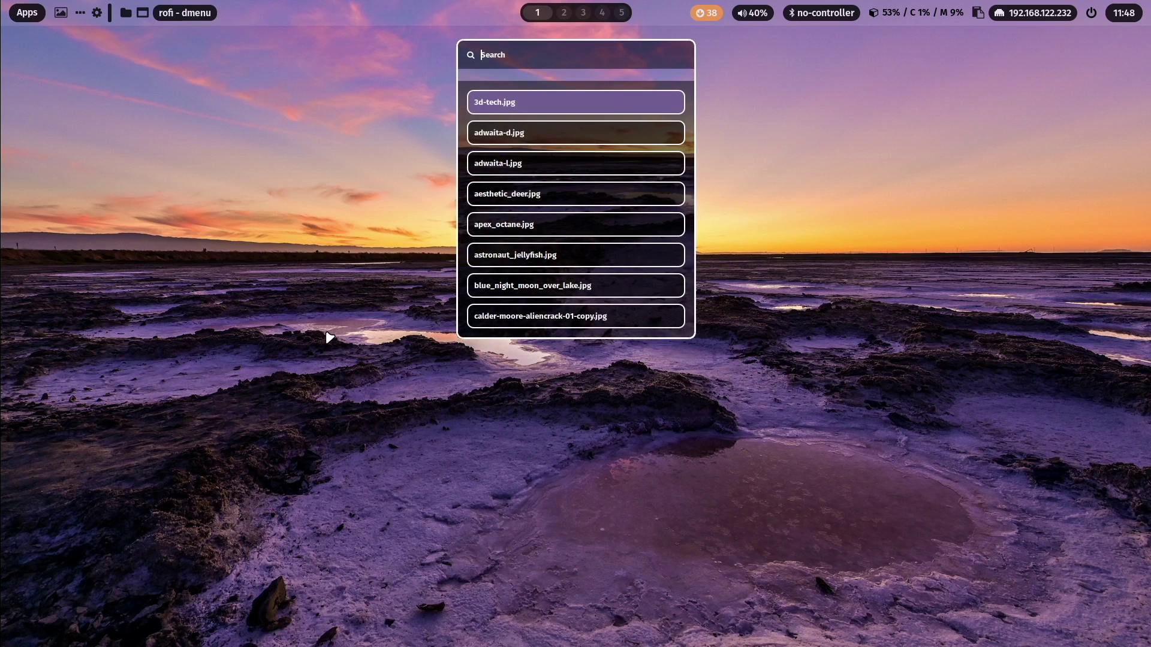
key(Down)
key(Down)
key(Down)
key(Down)
key(Down)
key(Up)
key(Return)
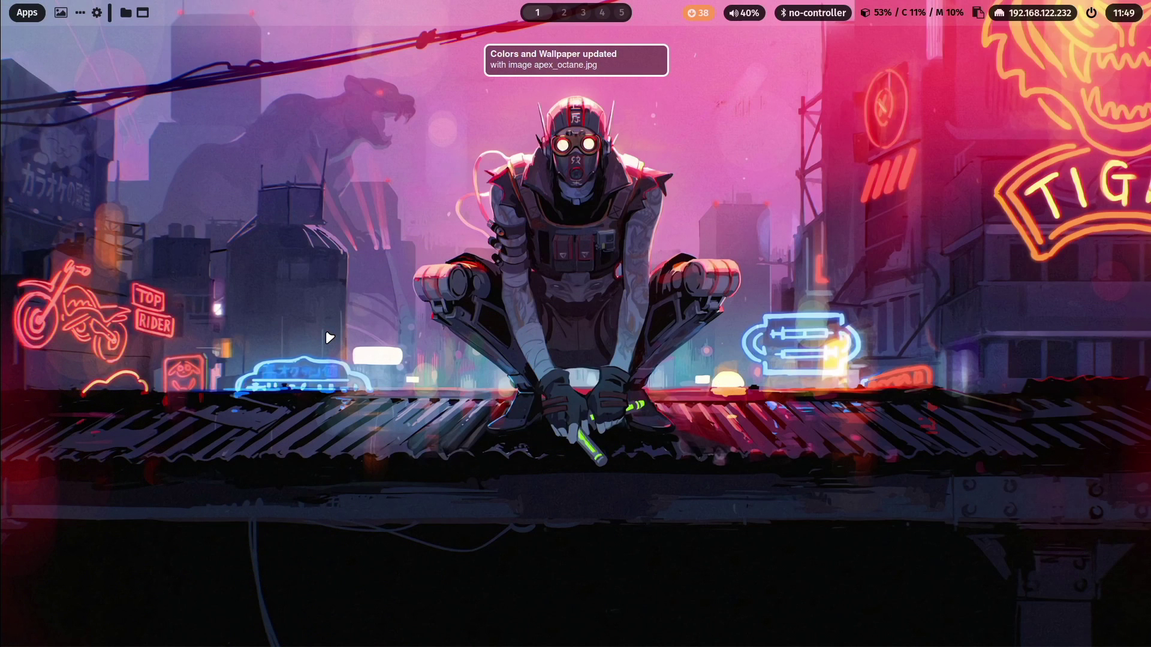
click(1091, 12)
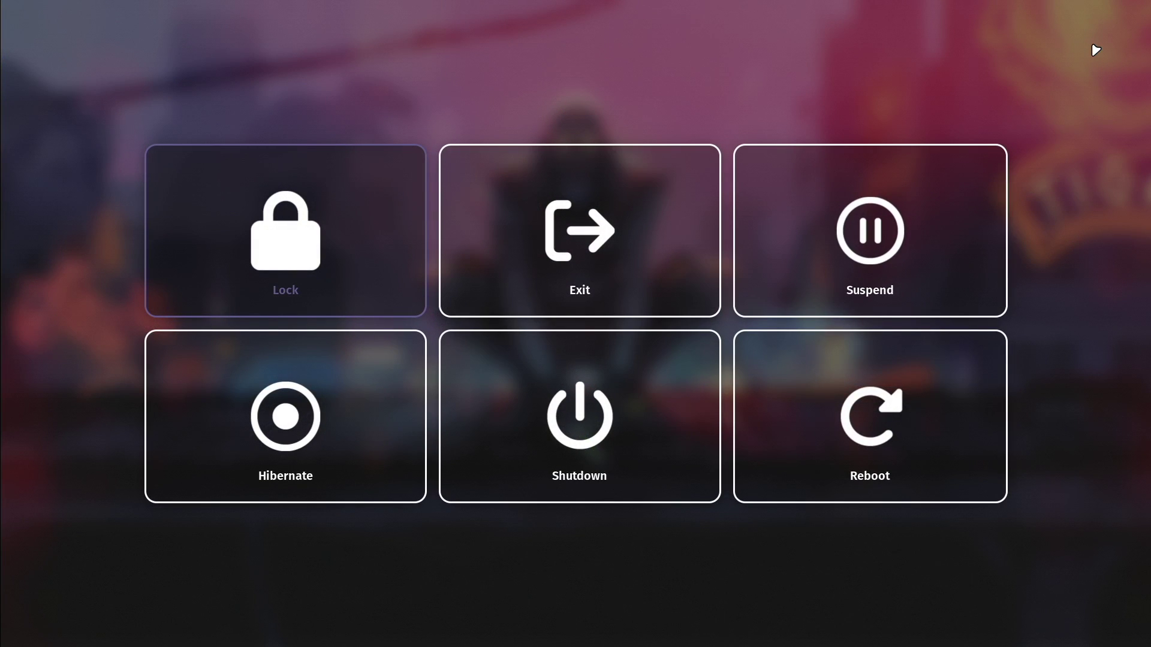
- Log in at tty1 and change into the Downloads/dotfiles folder
key(Right)
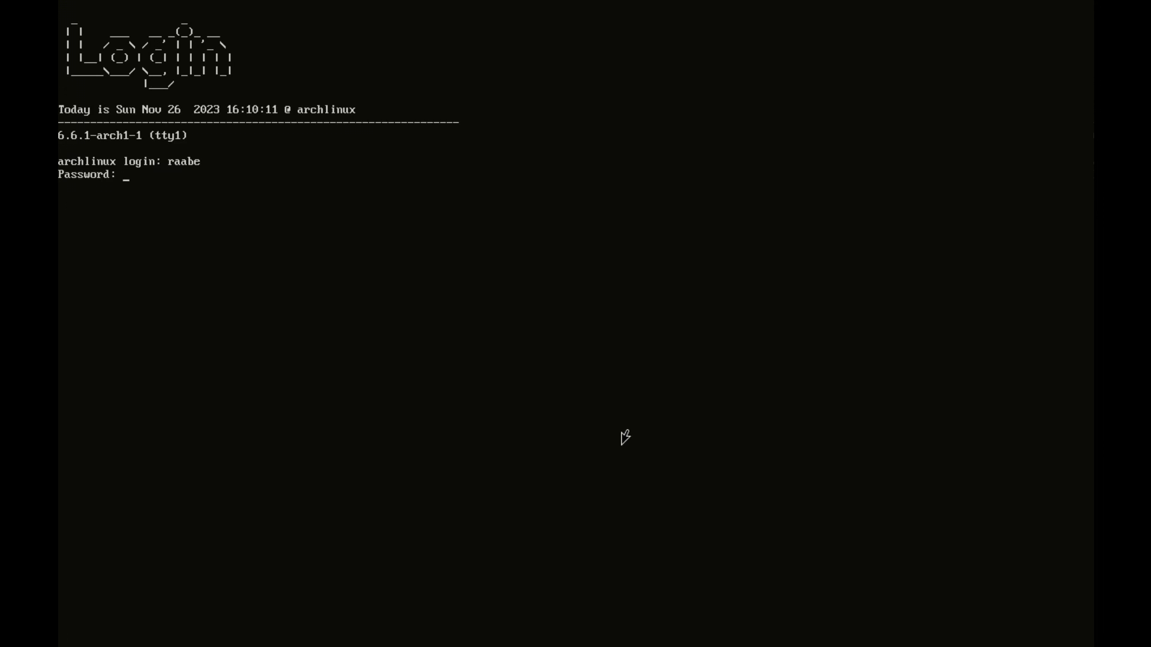
key(Return)
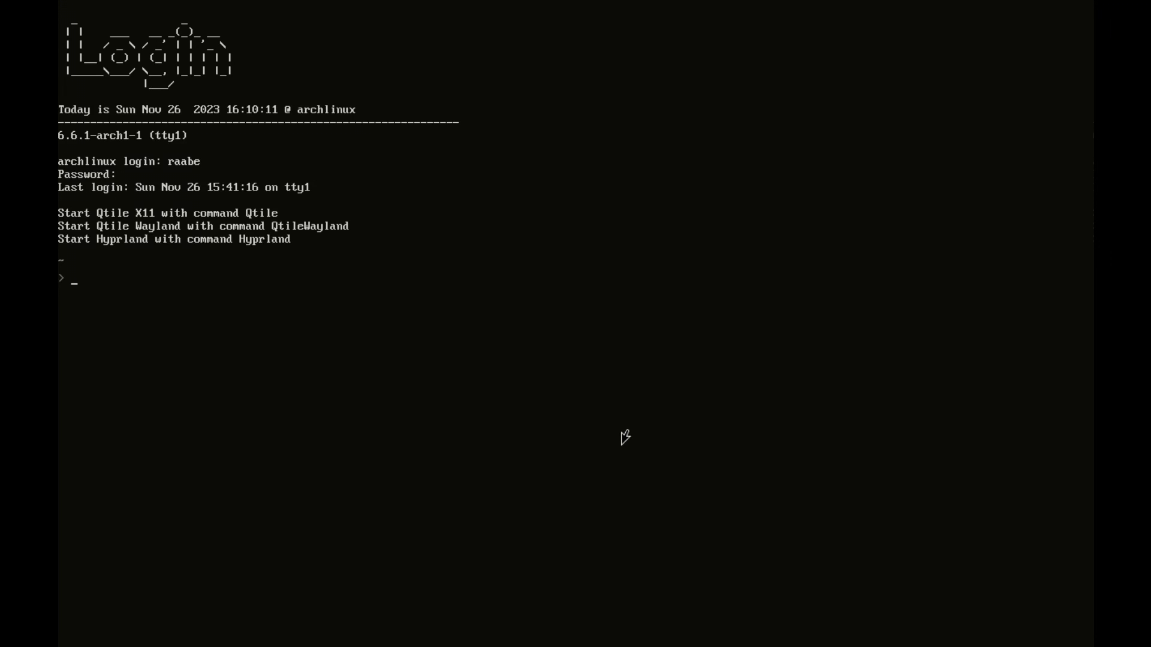
text(cd Downlo)
key(Tab)
text(dotfiles)
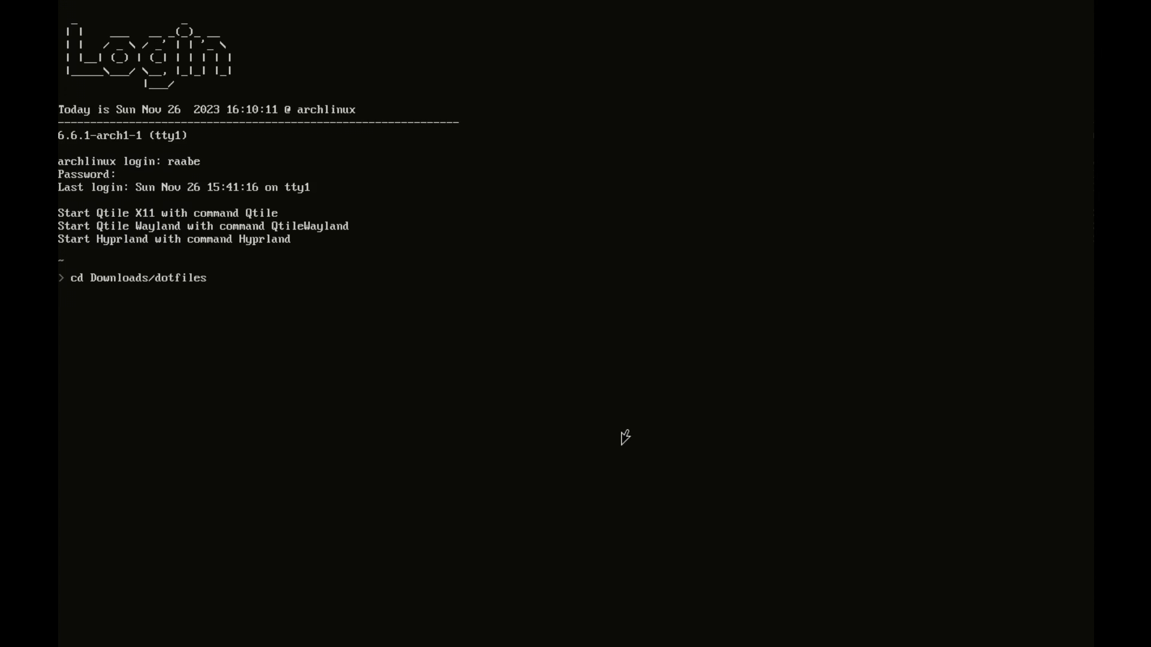
key(Return)
- Run git stash; git pull to update the dotfiles, then enter ./install.sh
text(git stash)
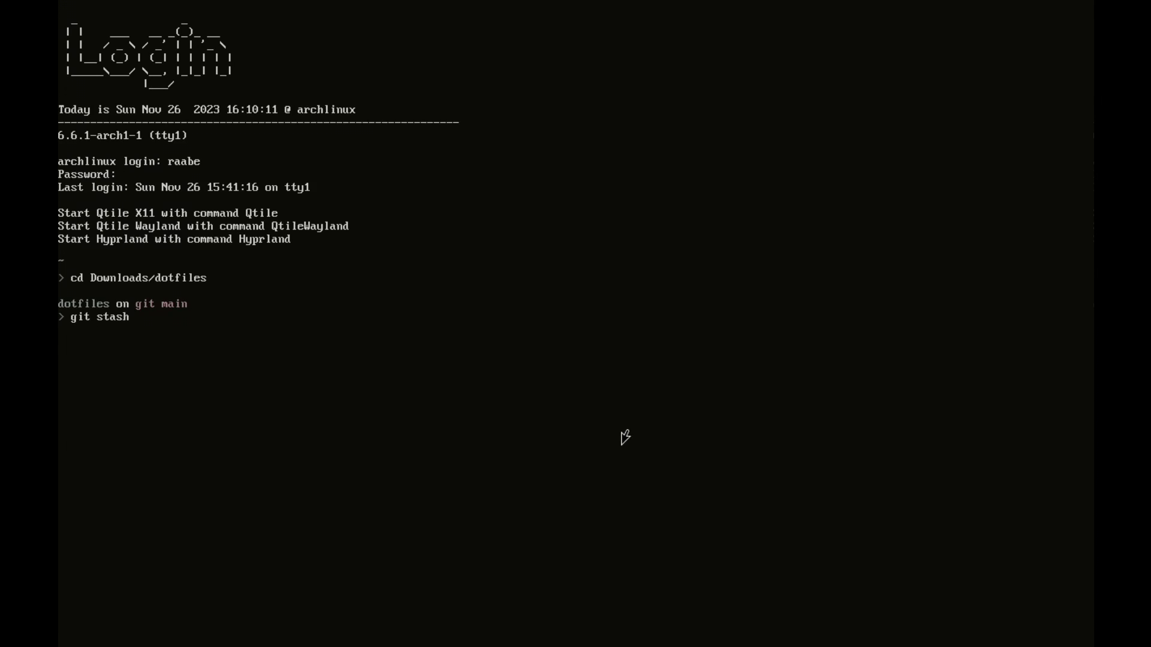
text(; git pull)
key(Return)
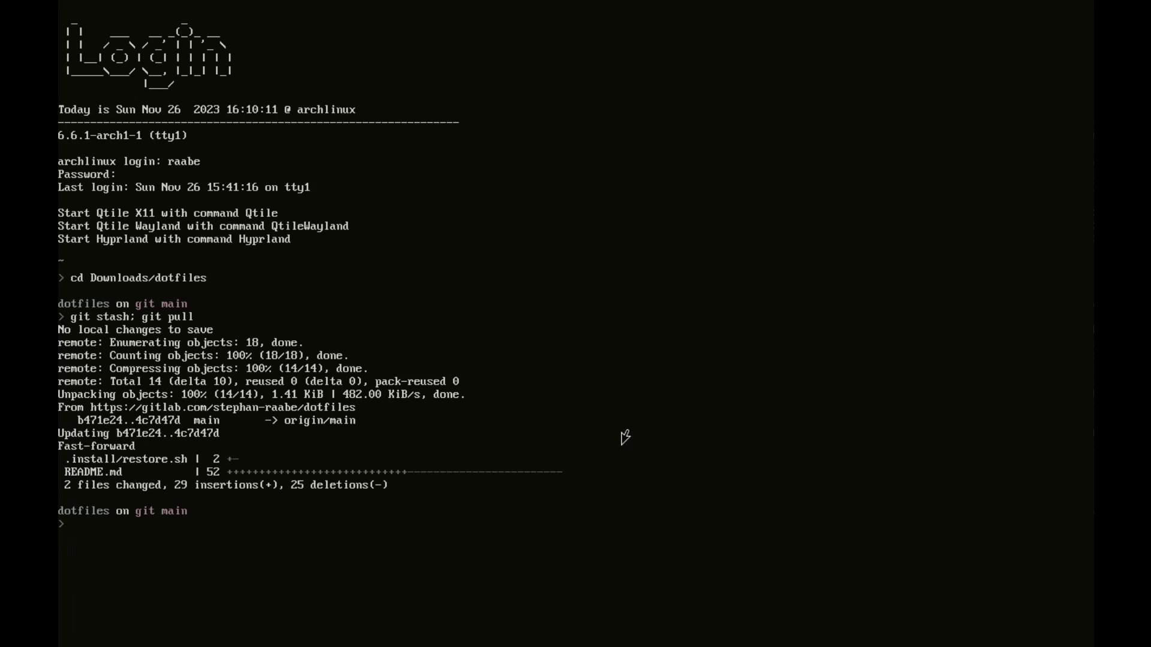
text(./install.sh)
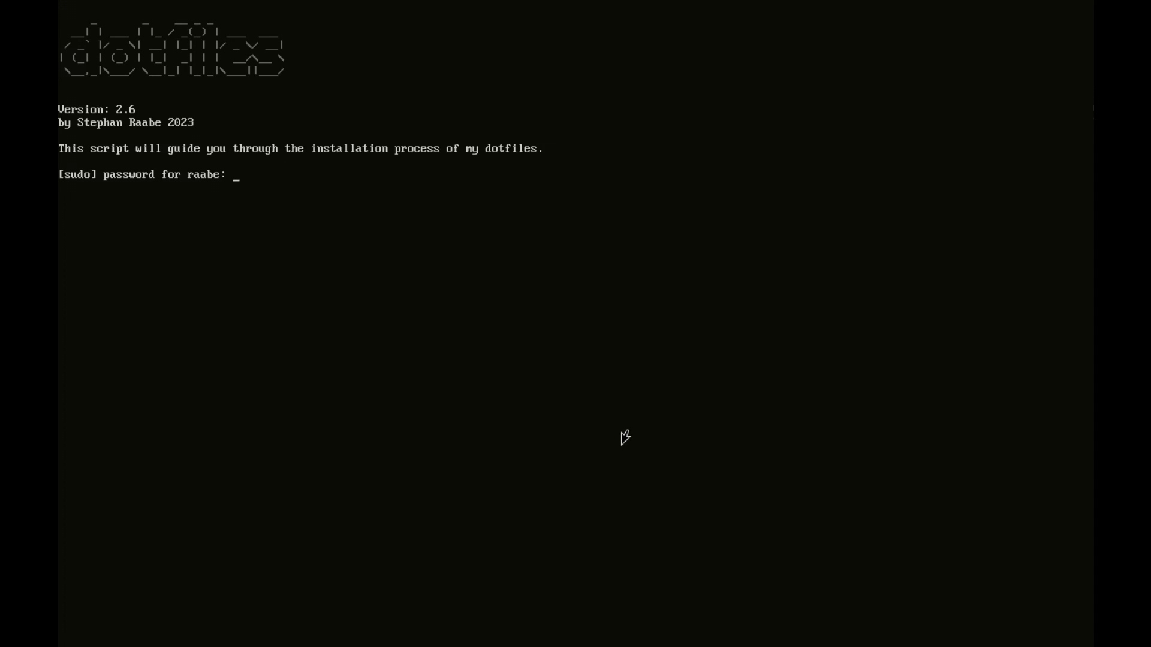
- Enter the sudo password, confirm install with backup, pick profiles and accept the tty login
key(Return)
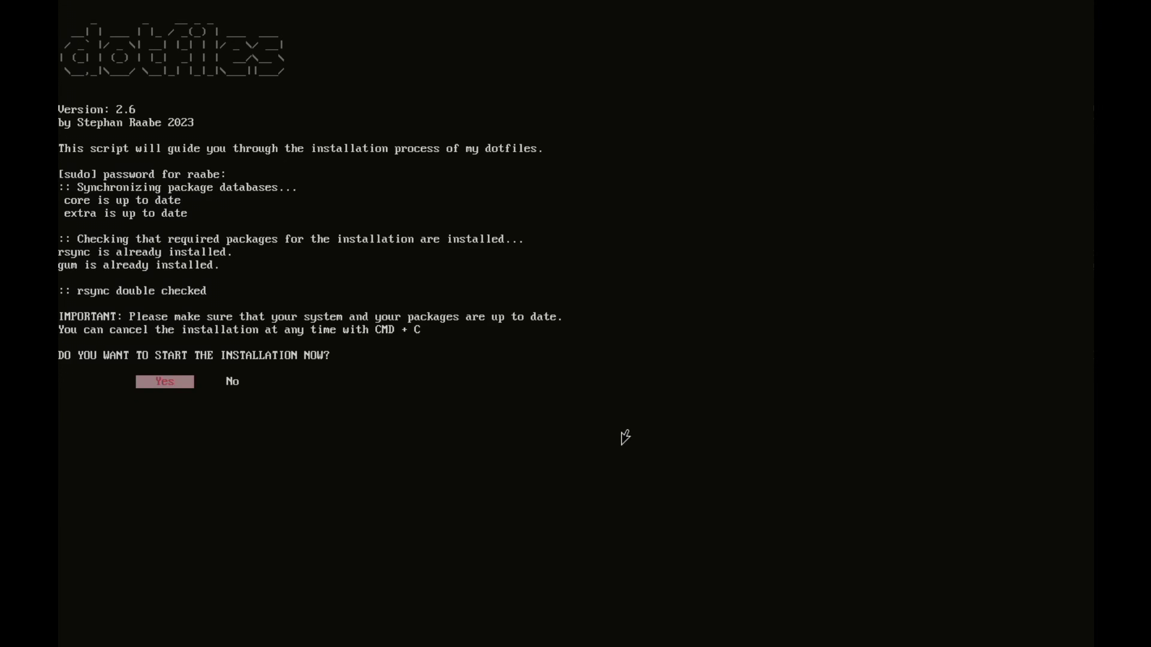
key(Return)
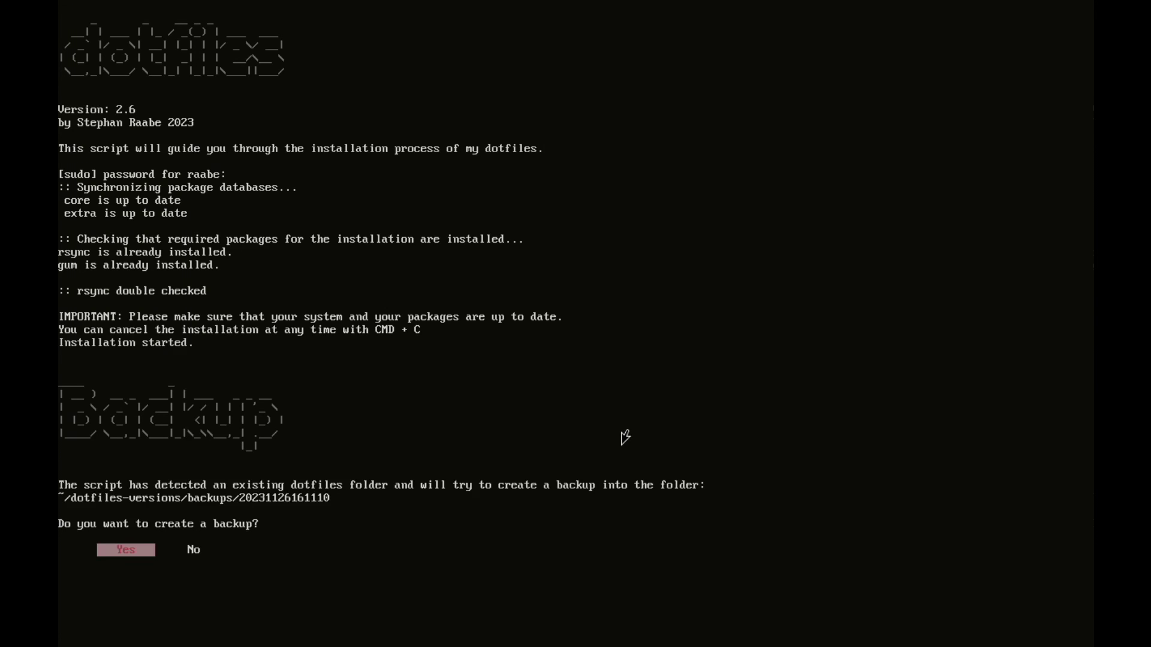
key(Return)
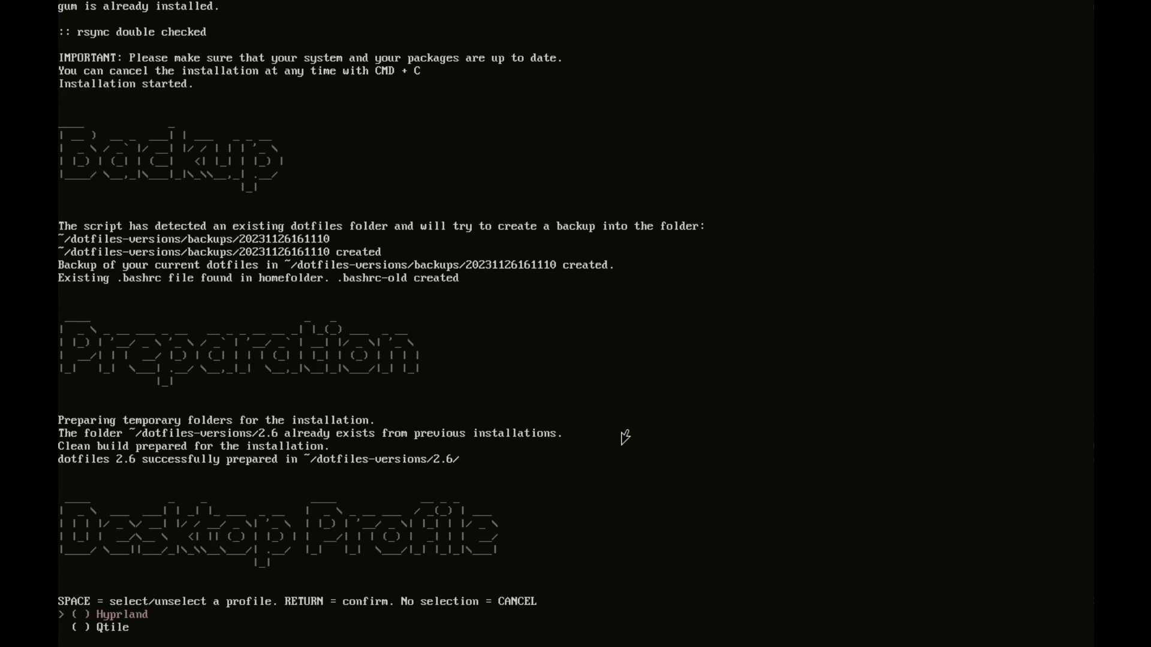
key(Down)
key(Return)
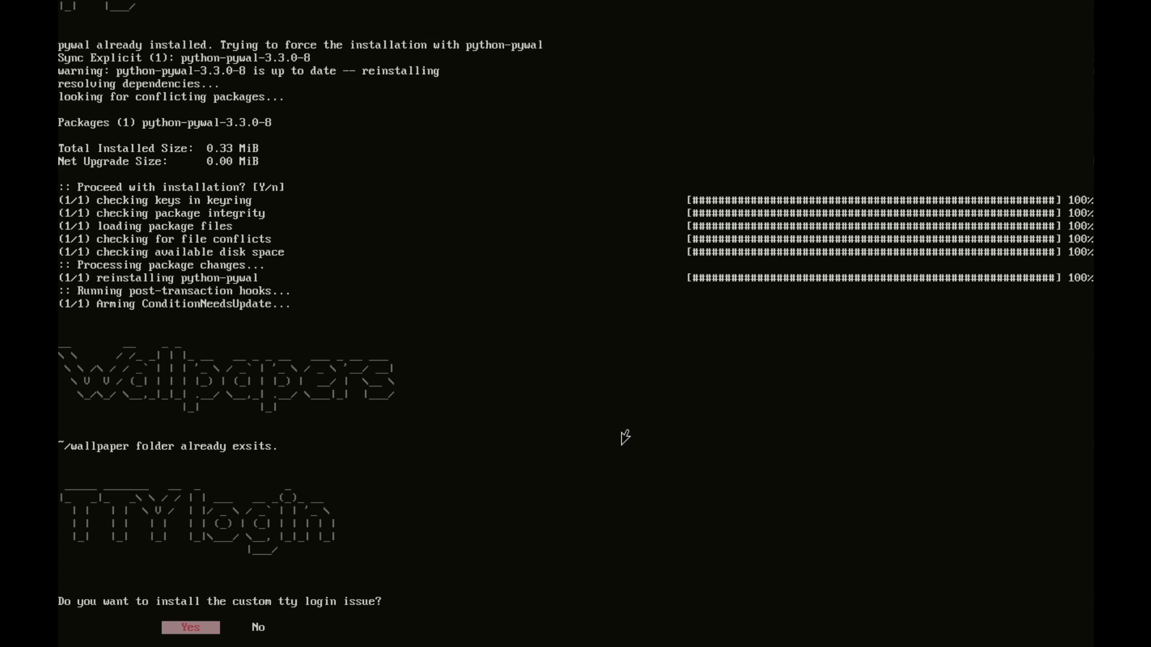
key(Return)
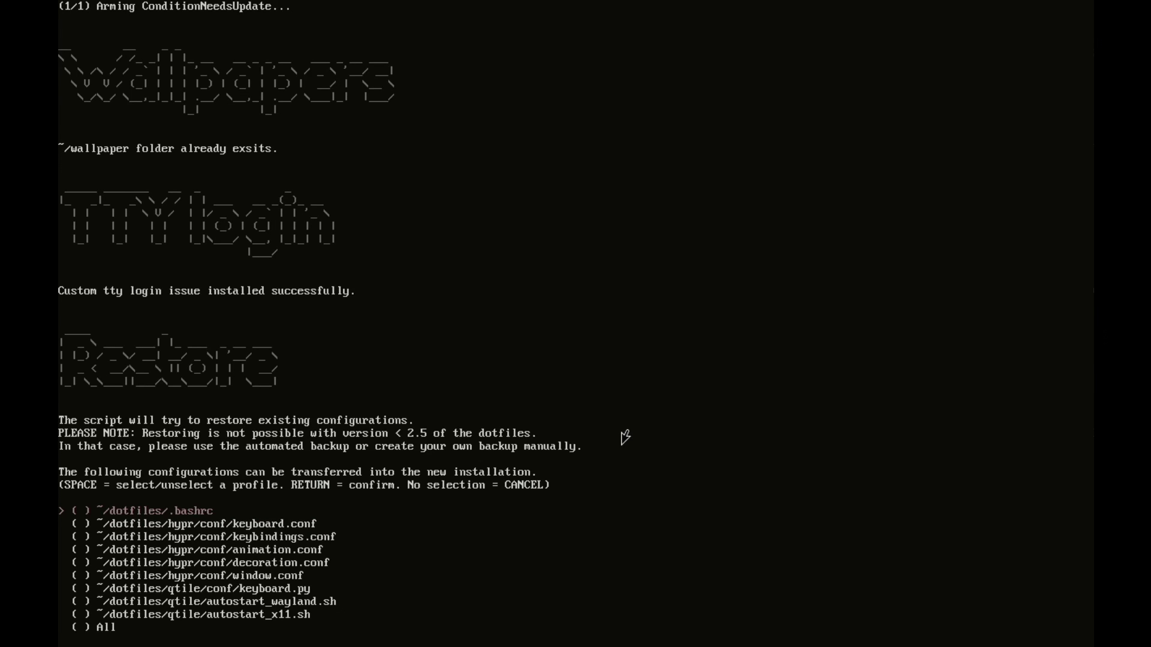
- Select All in the restore list and start restoring the existing configurations
key(space)
key(ctrl+a)
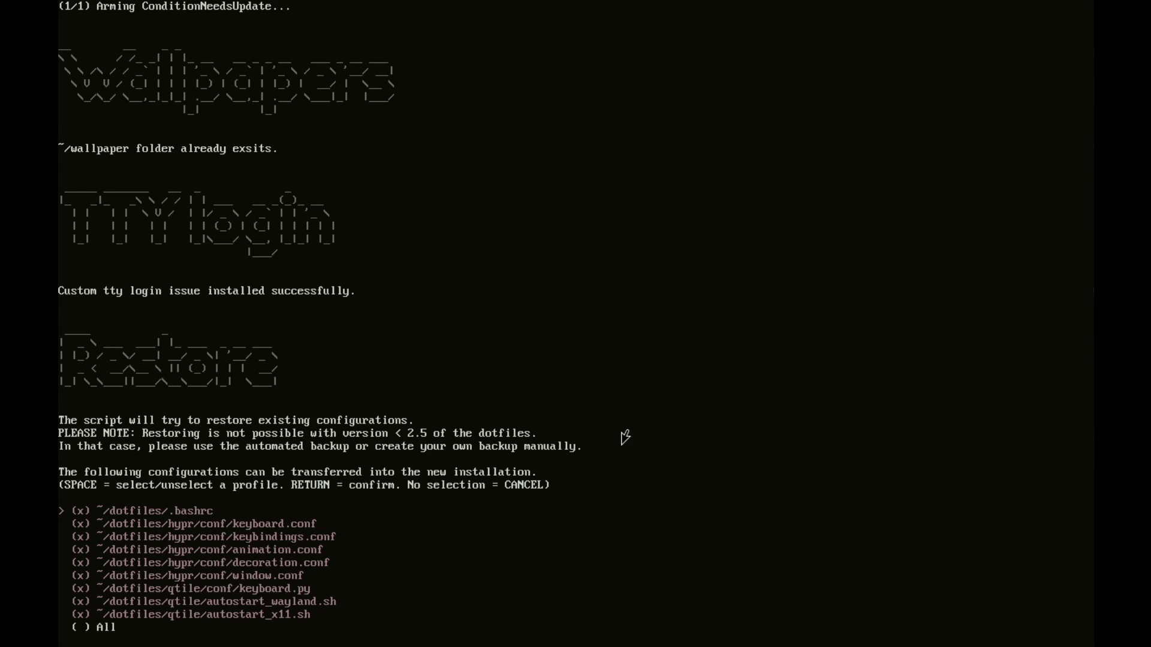
key(space)
key(Down)
key(space)
key(Up)
key(Up)
key(Down)
key(Down)
key(space)
key(space)
key(Down)
key(space)
key(Down)
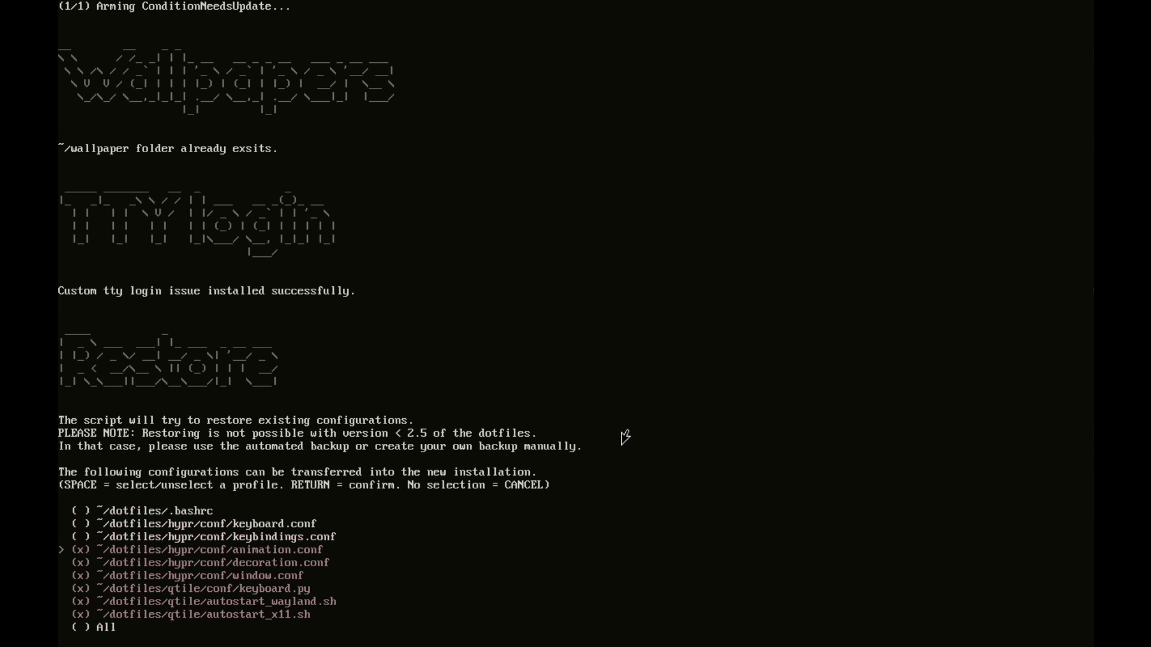
key(space)
key(Down)
key(space)
key(Down)
key(space)
key(Down)
key(space)
key(Down)
key(space)
key(Down)
key(space)
key(Down)
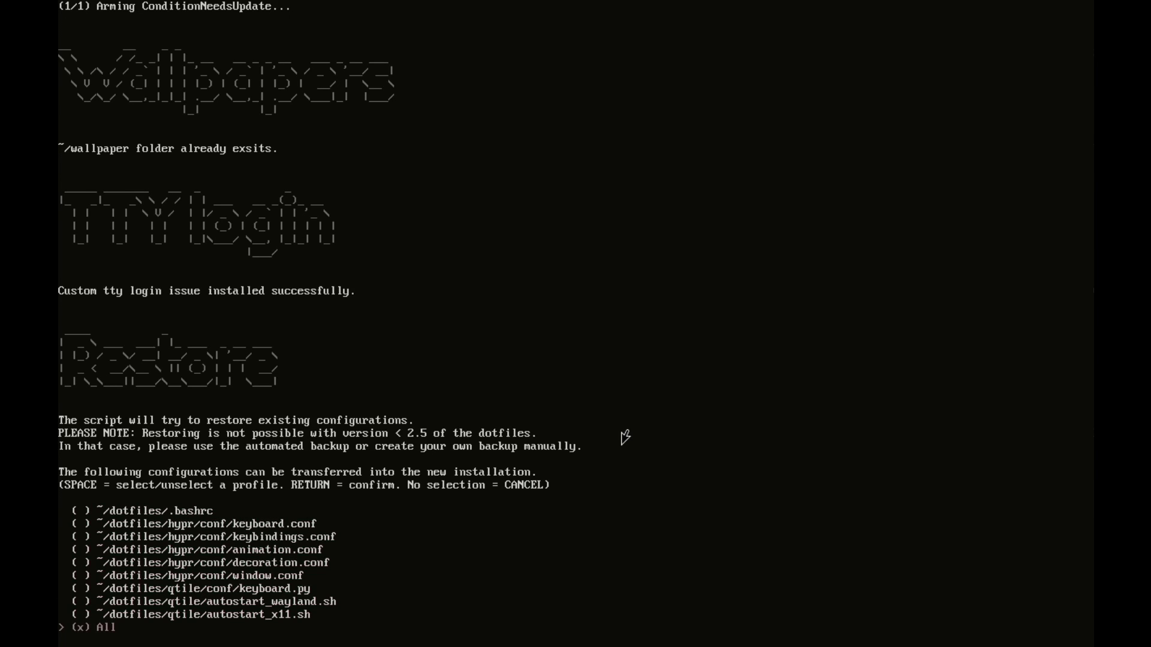
key(Return)
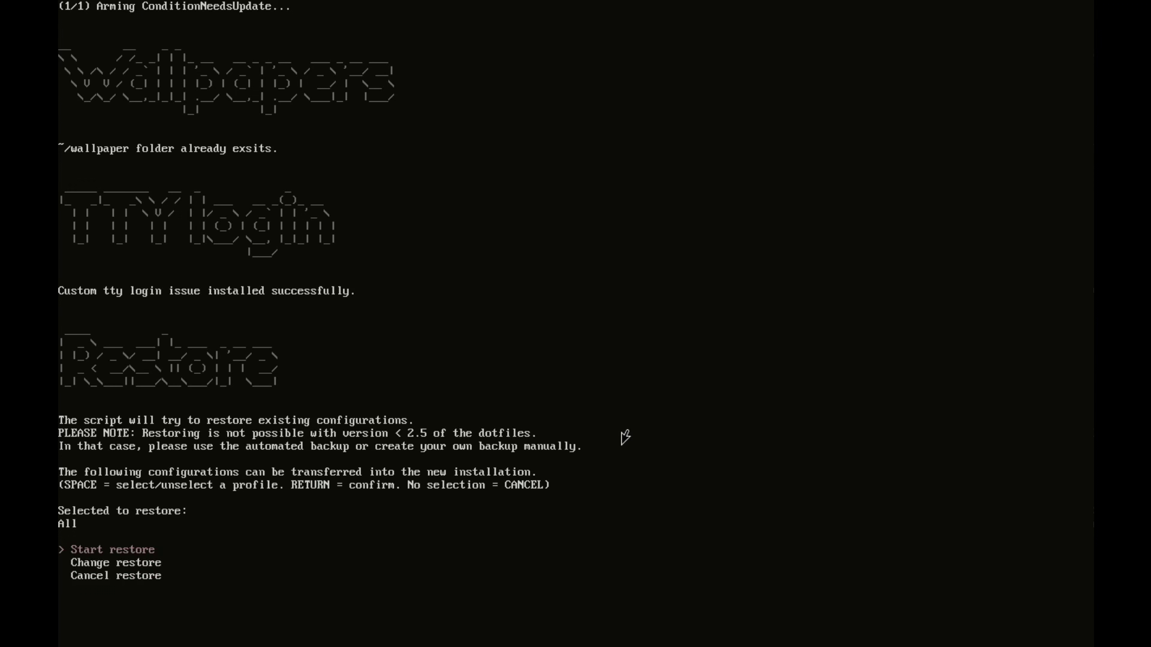
key(Return)
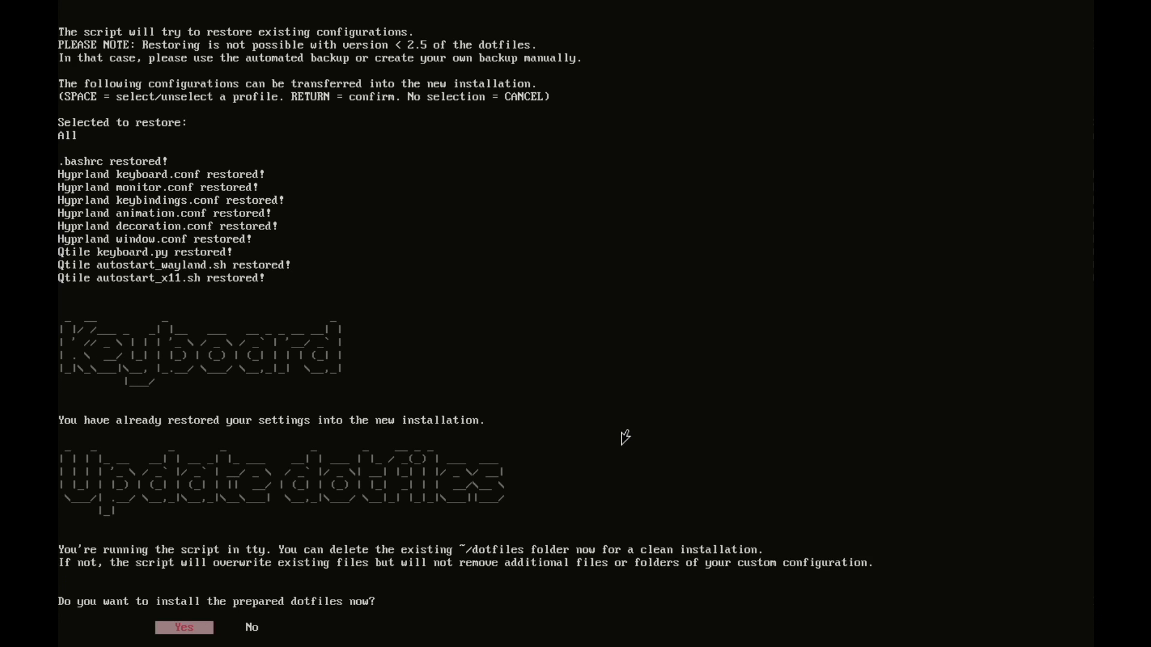
- Answer Yes to installing the prepared dotfiles and .bashrc, then launch Hyprland
key(Return)
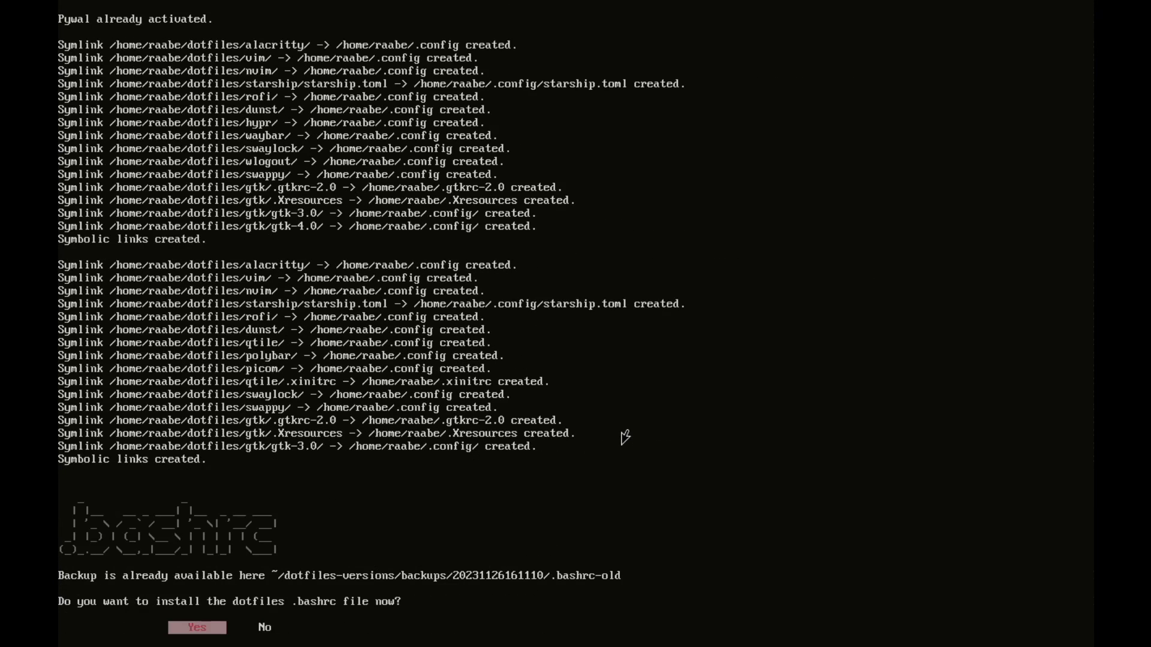
key(Right)
key(Left)
key(Return)
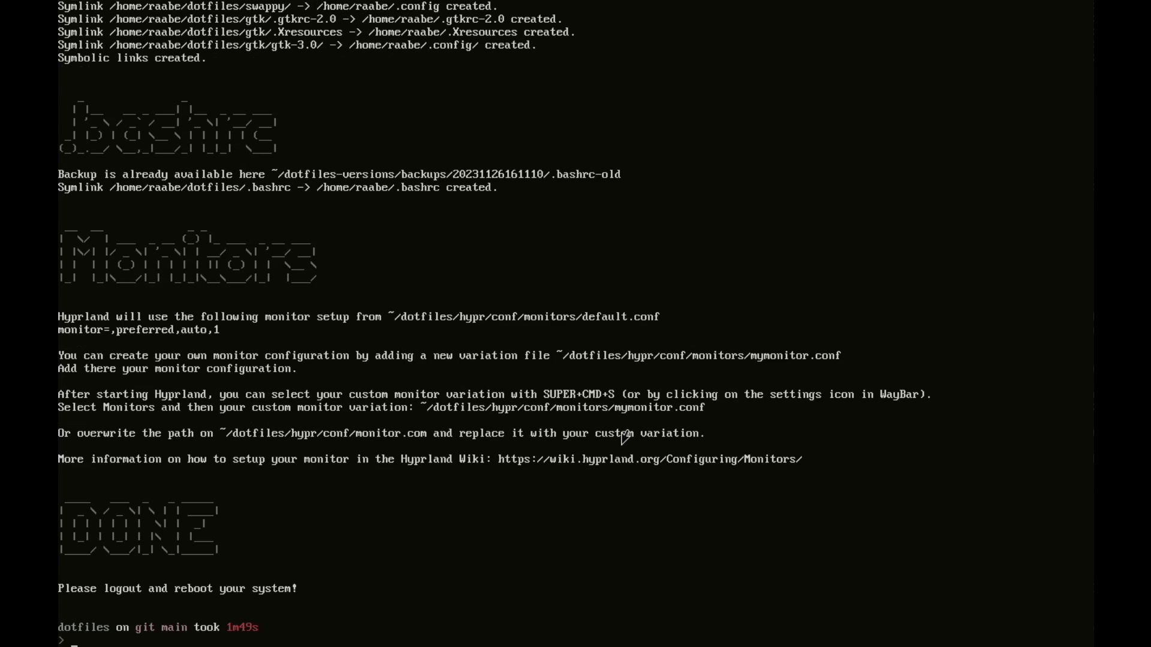
text(Hyprland)
key(Return)
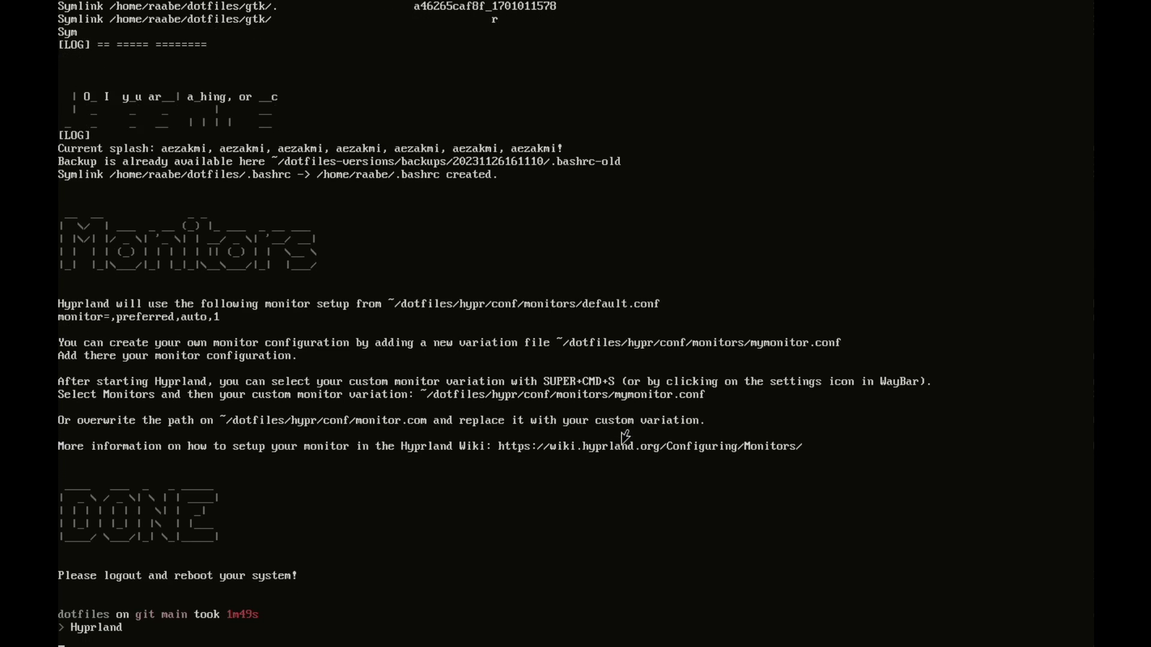